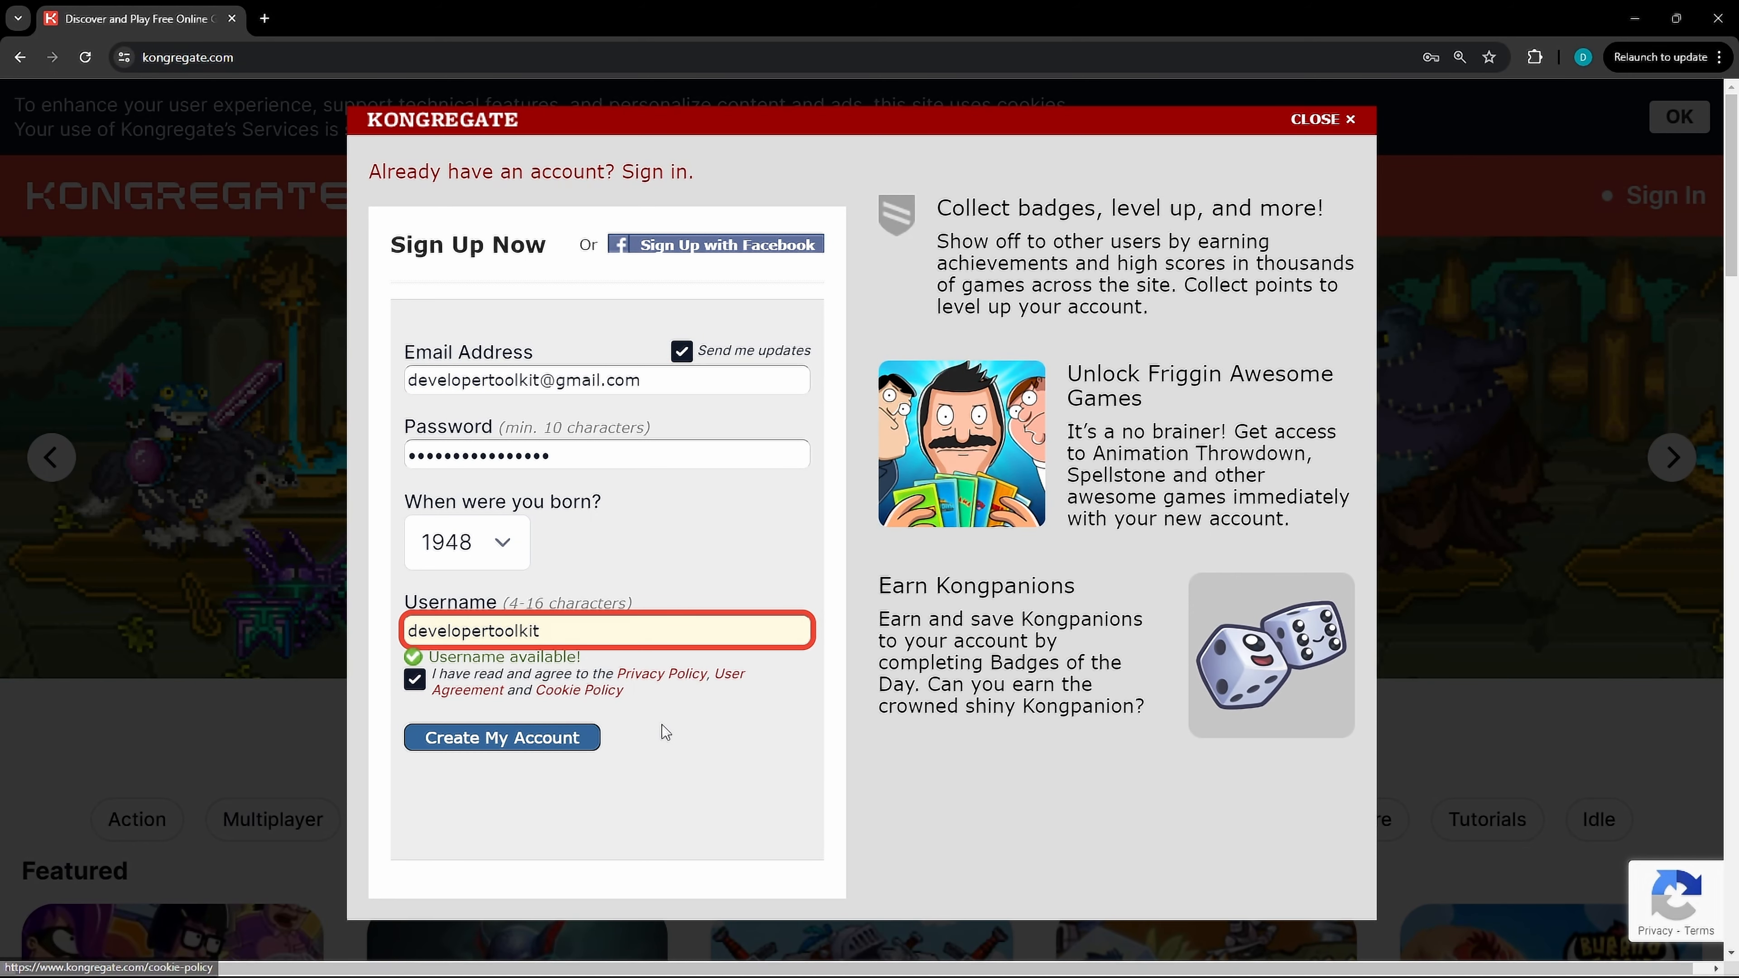
Create the Kongregate account from the completed sign-up form and open its account settings
left_click(572, 740)
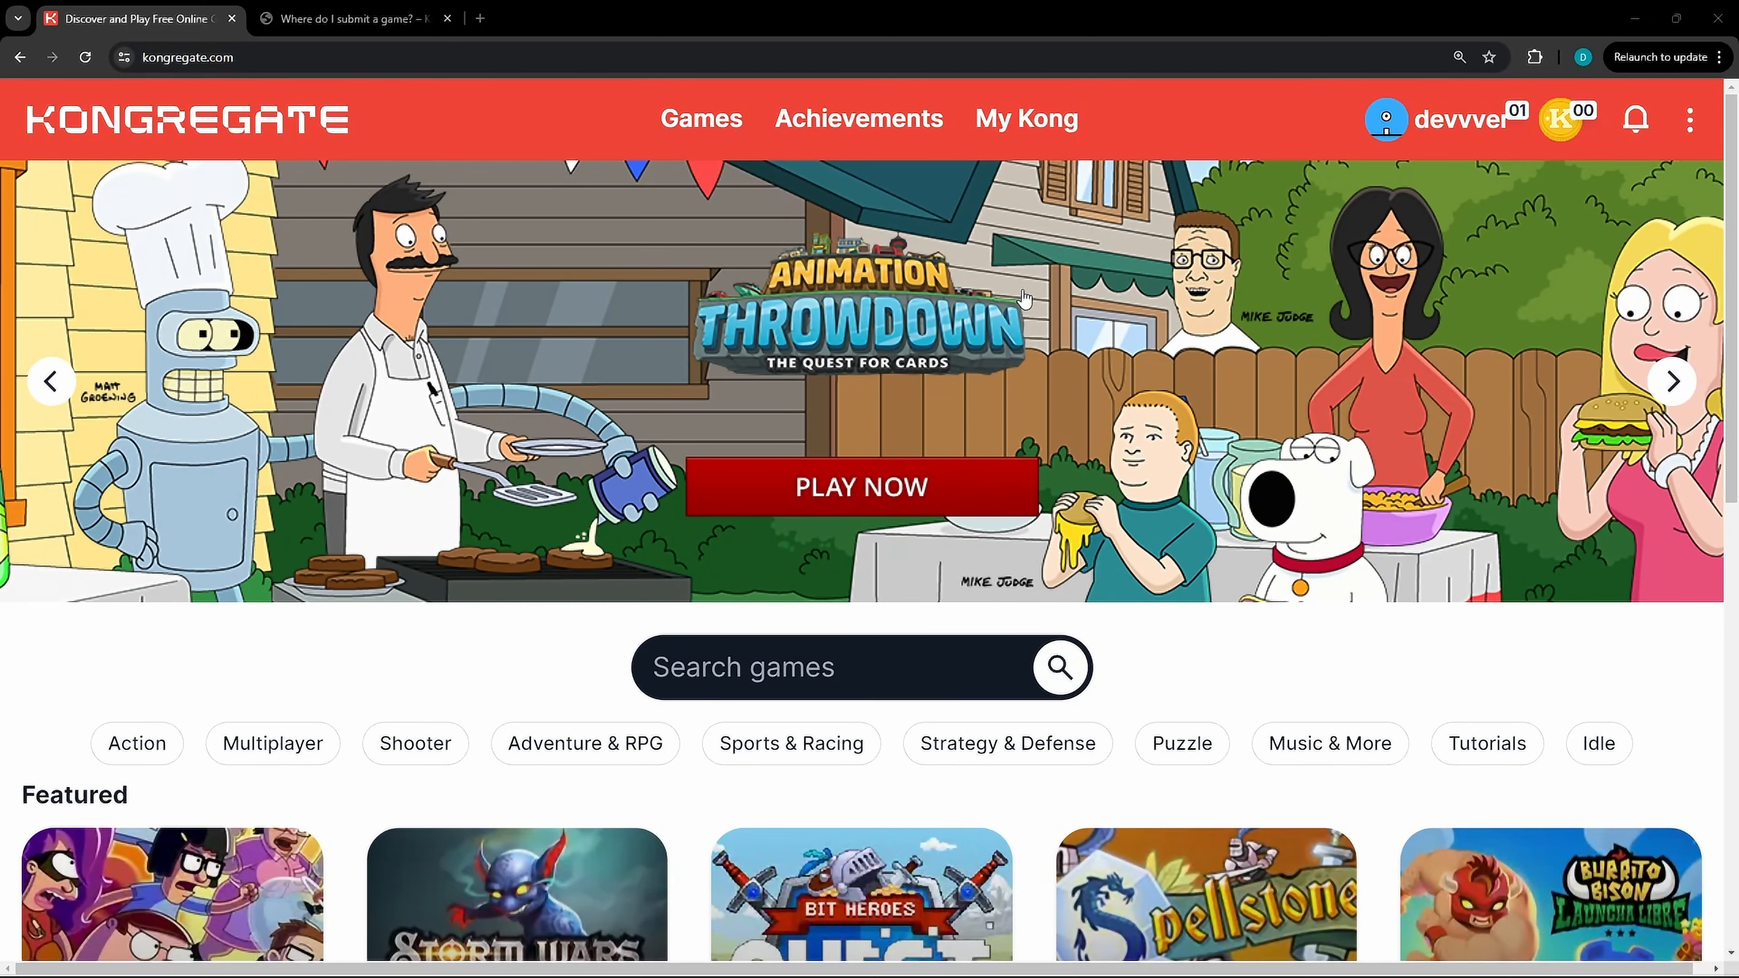
left_click(1462, 123)
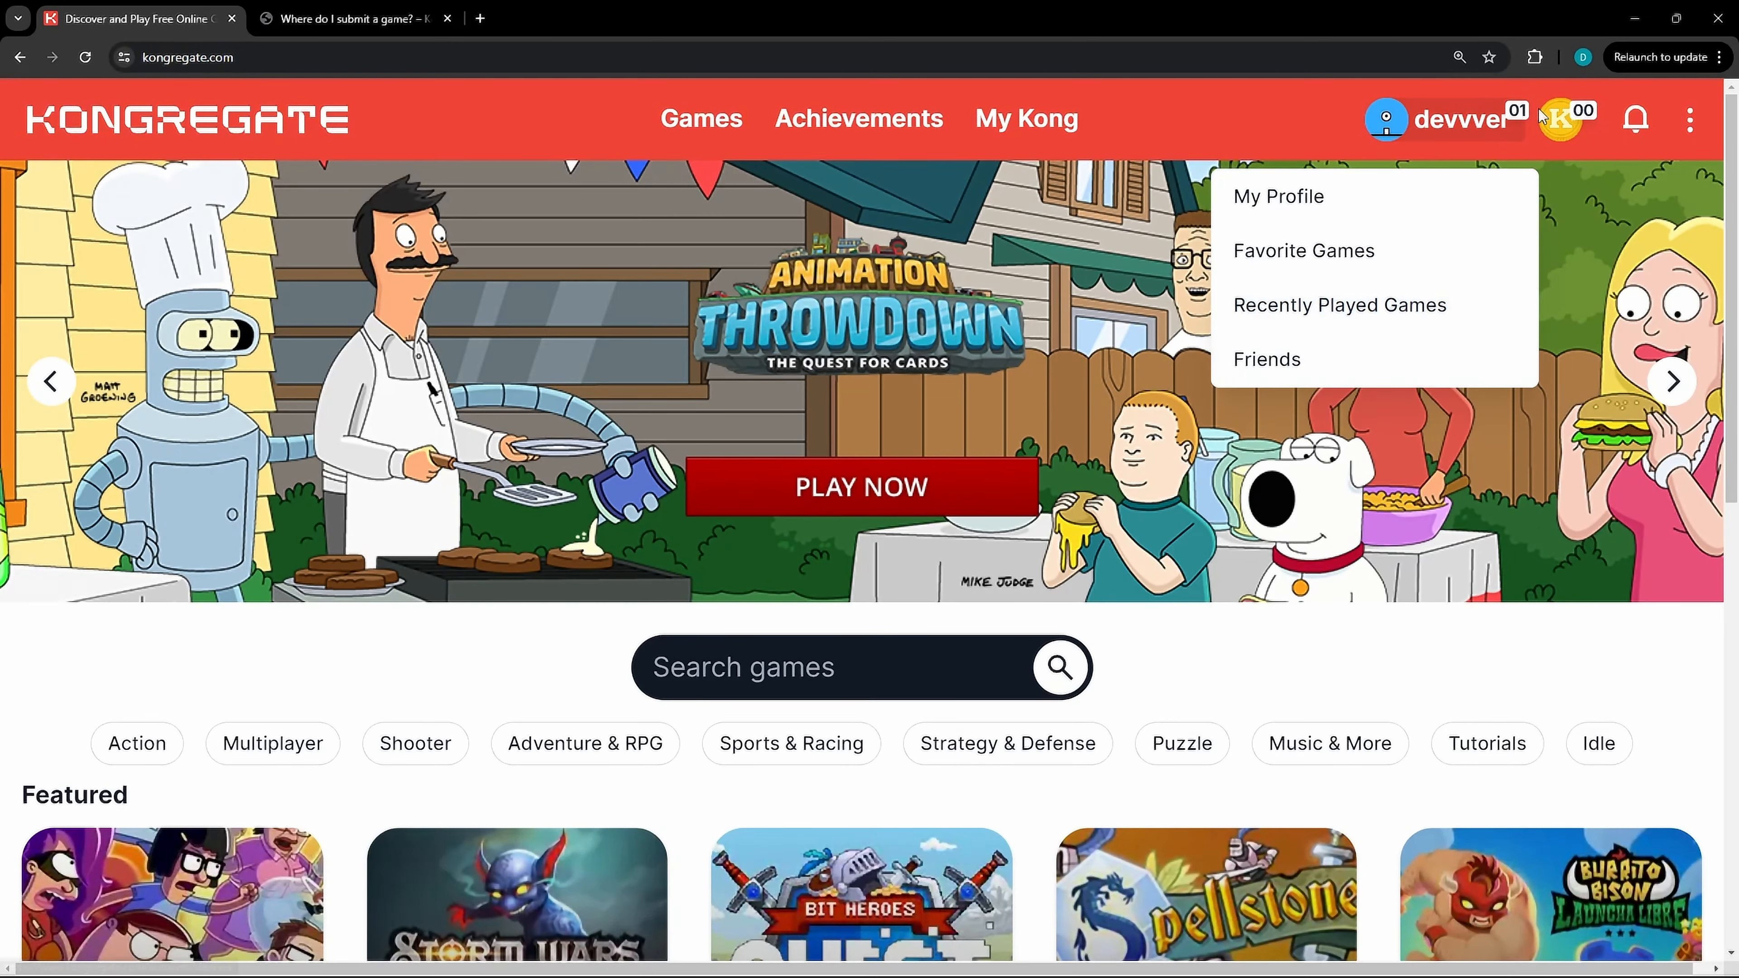
left_click(1689, 122)
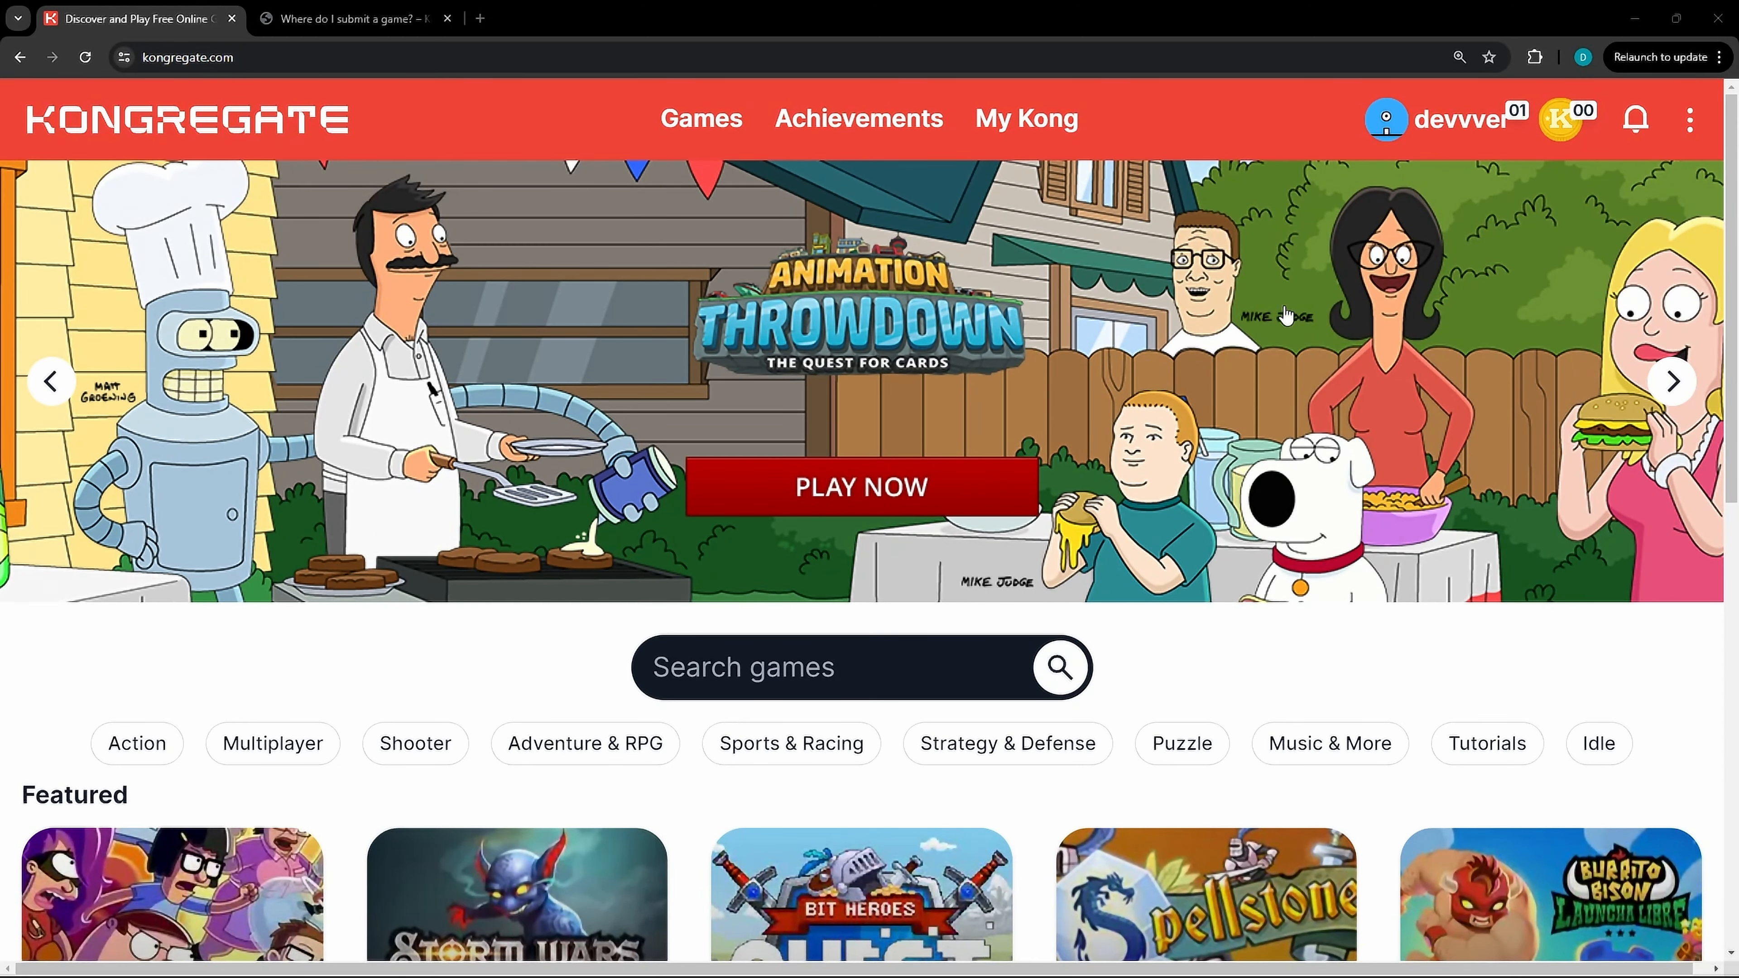
left_click(1422, 137)
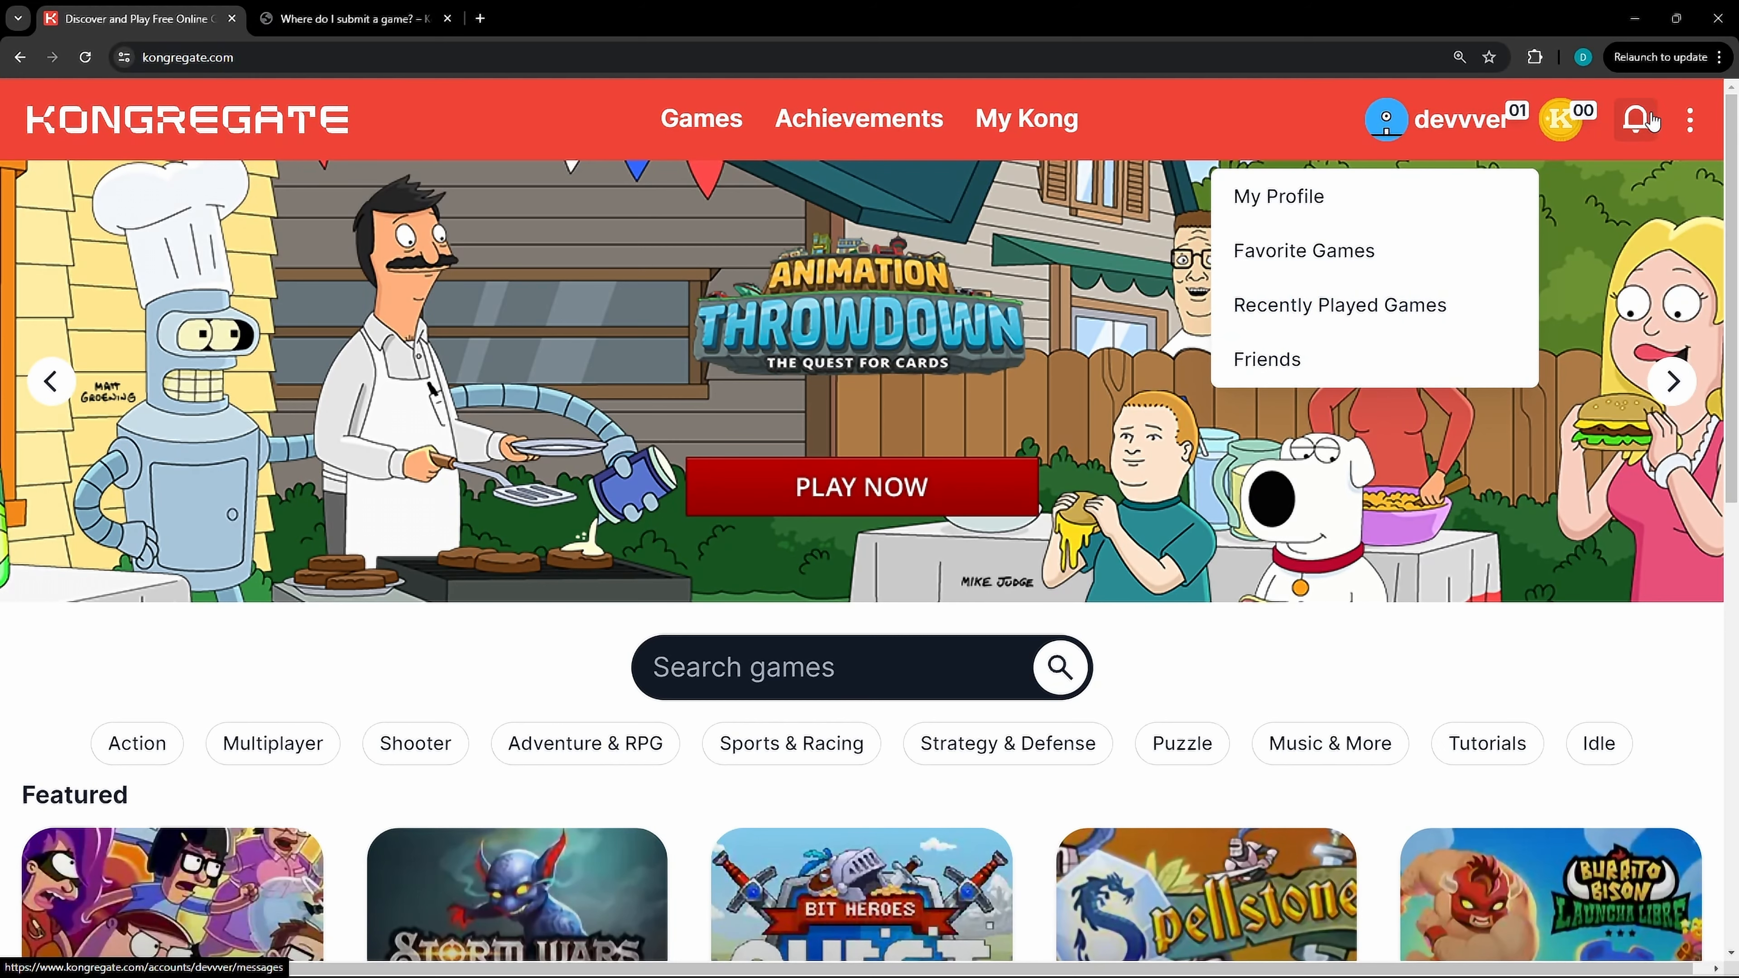
left_click(1690, 119)
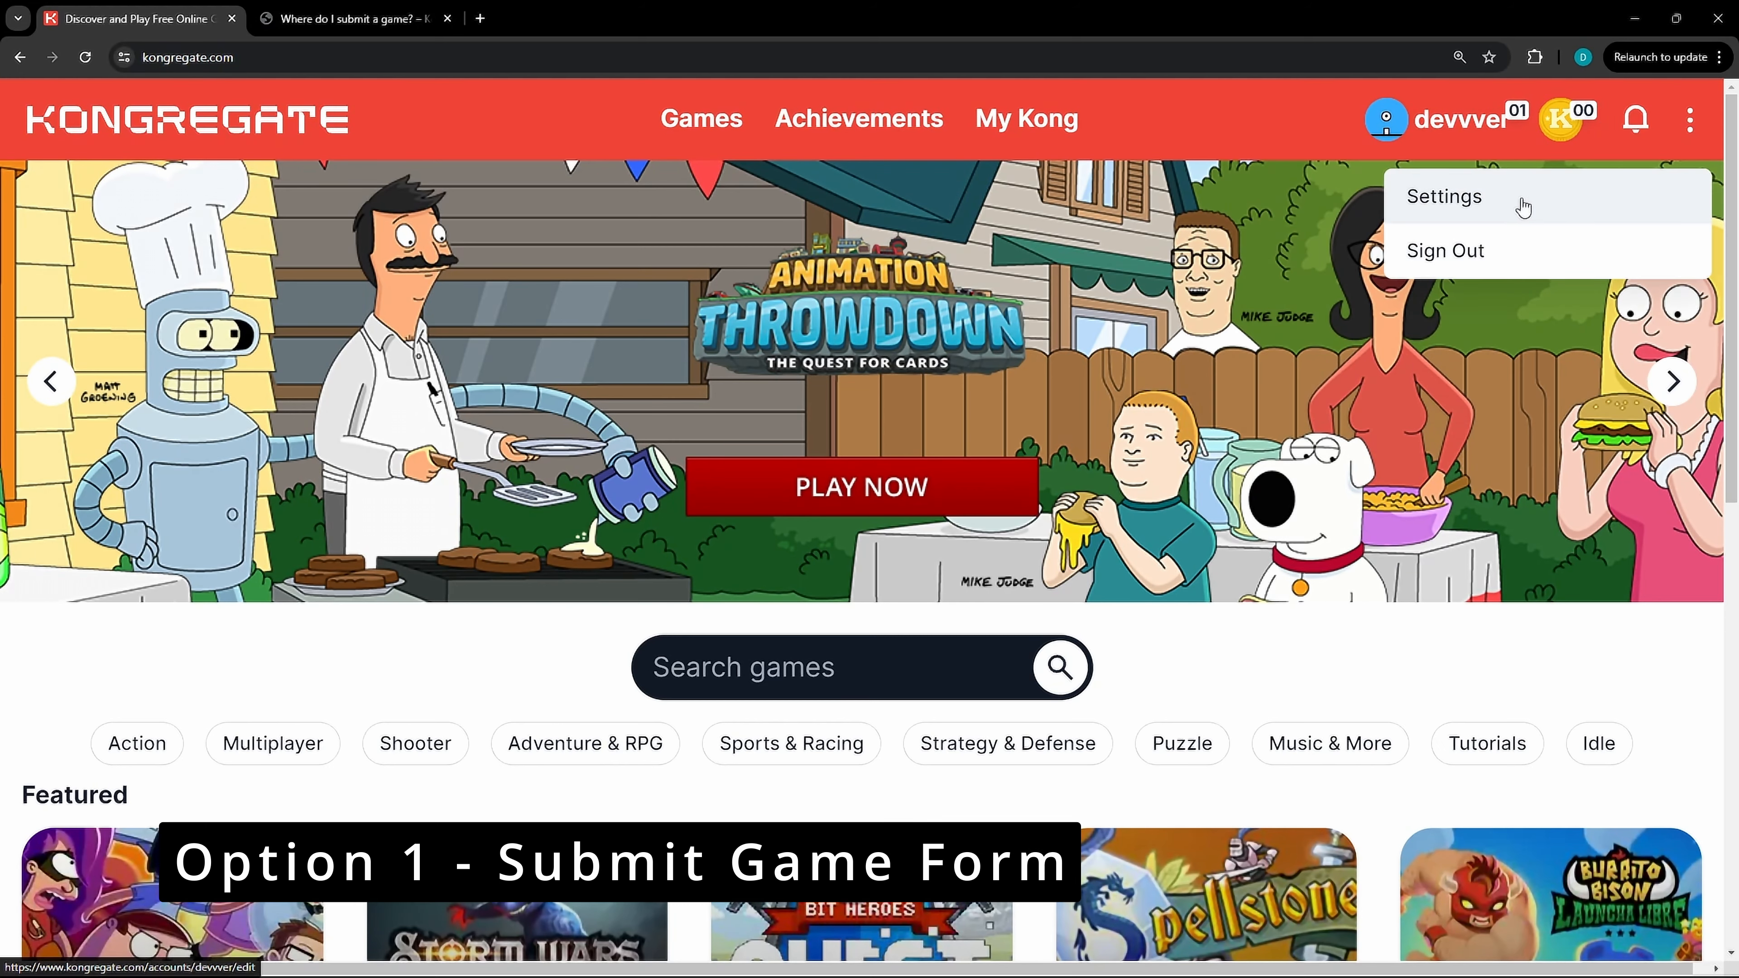
left_click(1522, 203)
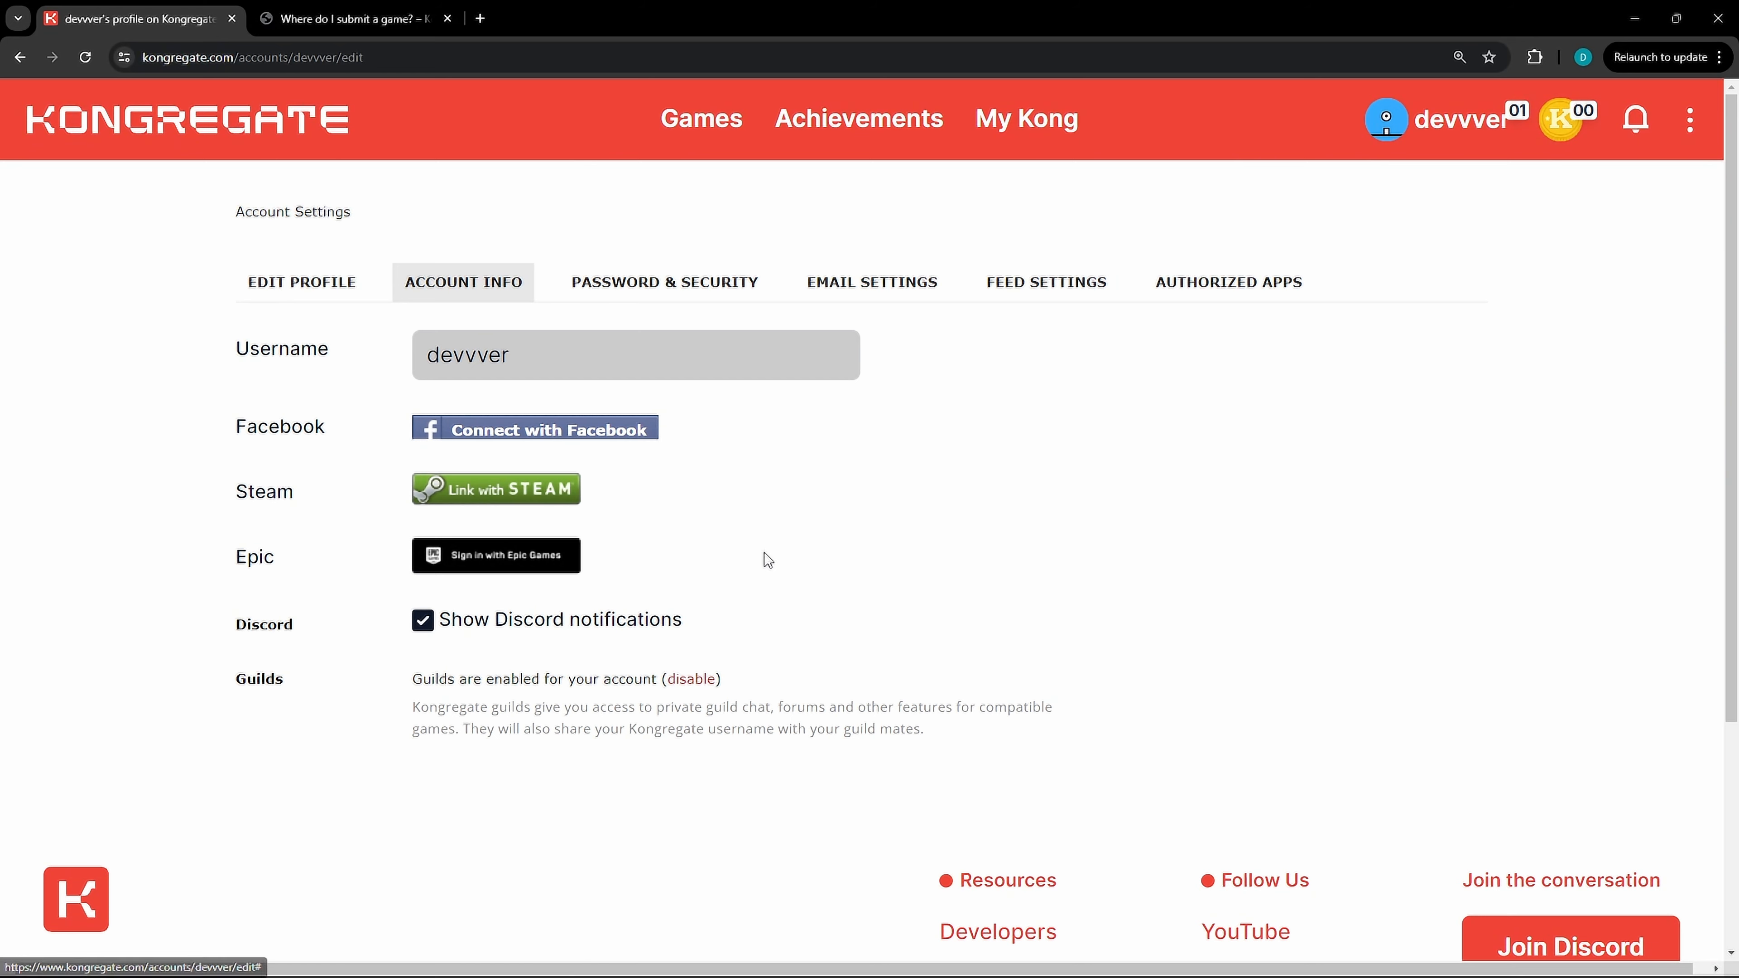
From the Developers support resources, open the Game Submission Form linked in the "Where do I submit a game?" article
scroll(765, 559, "down", 3)
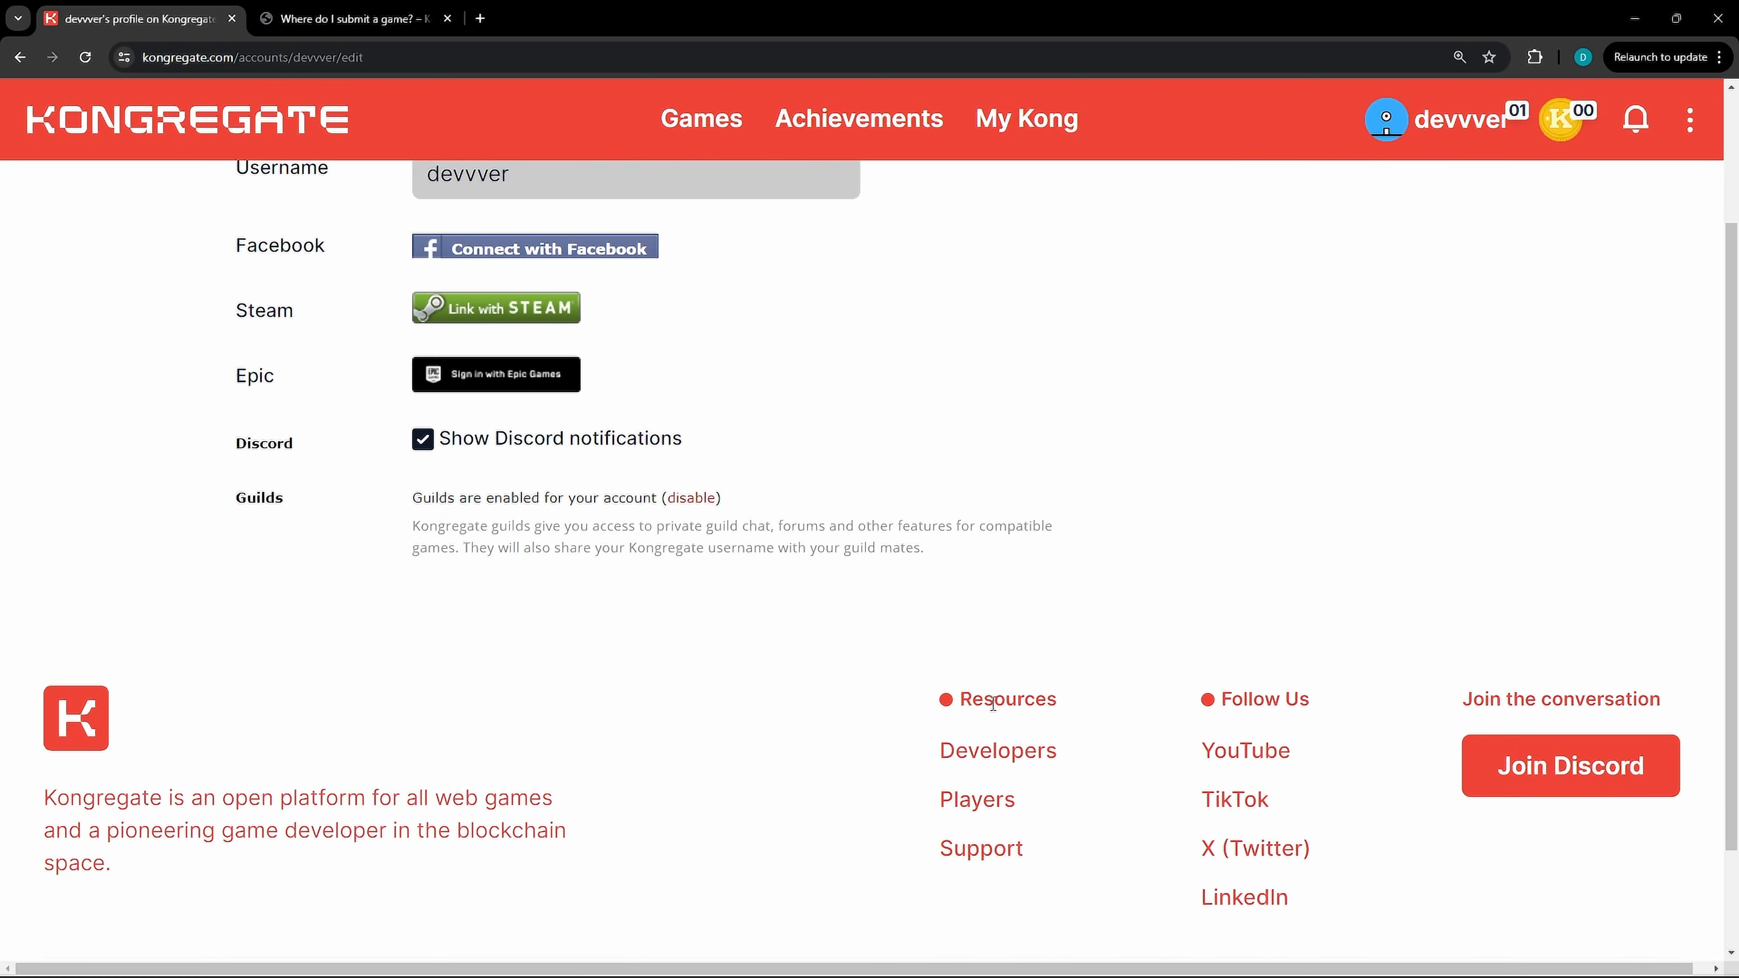
left_click(972, 754)
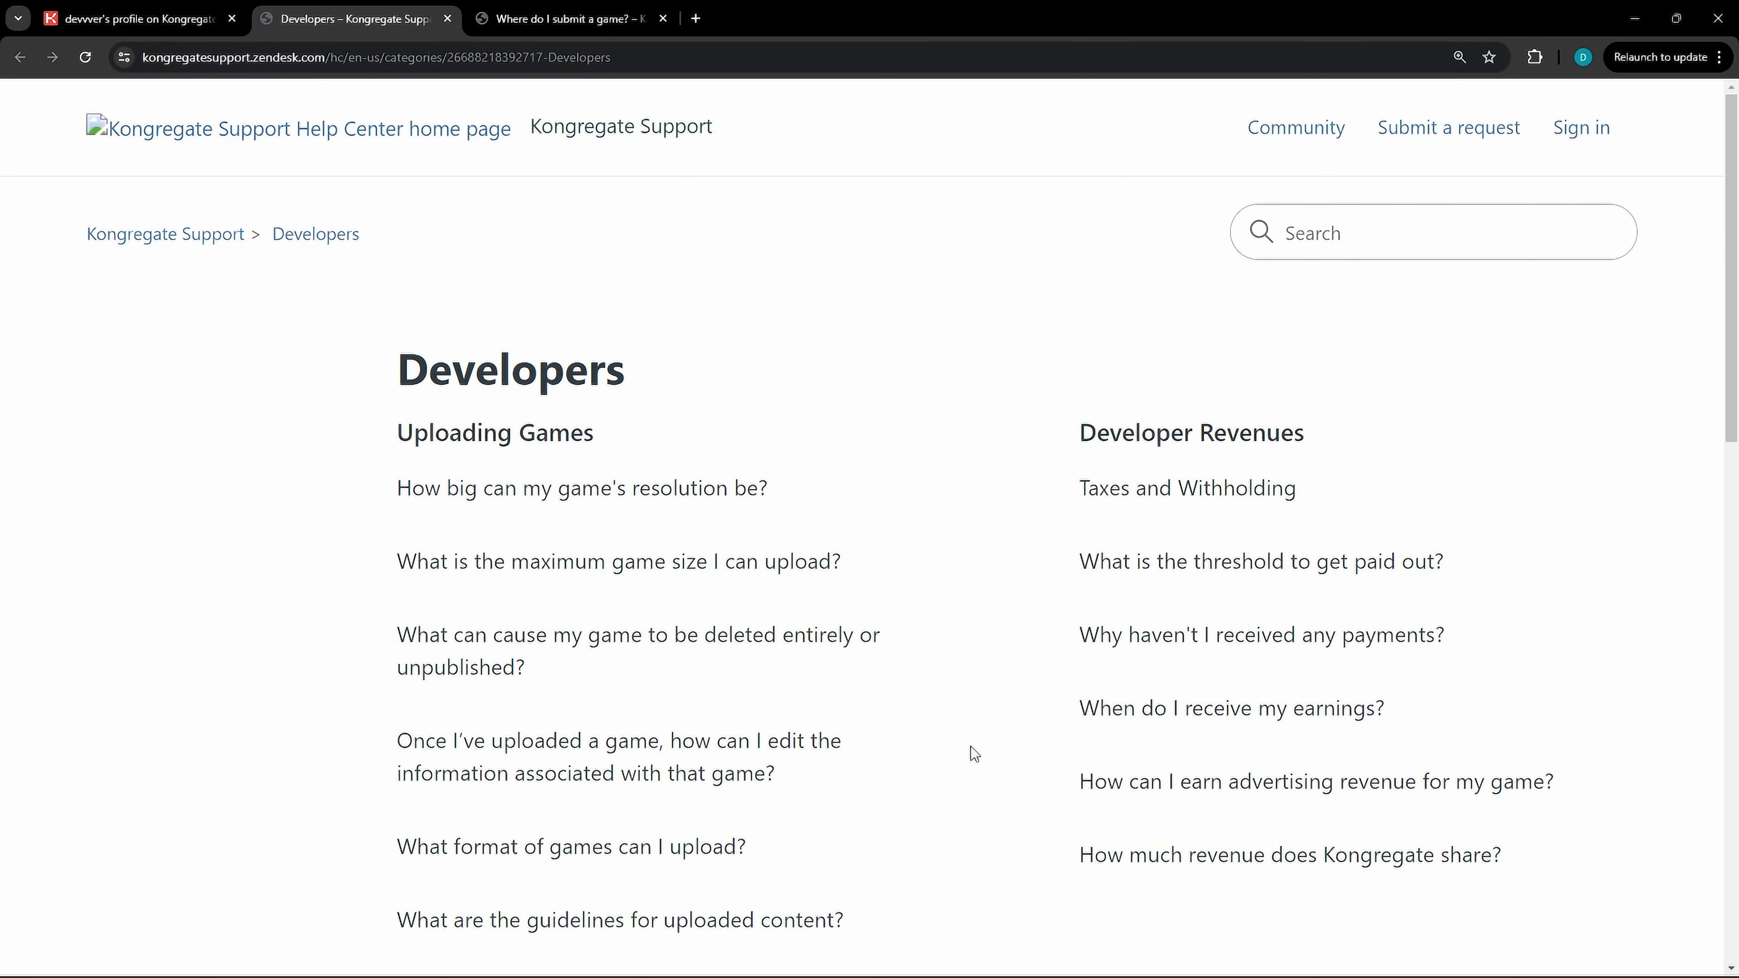
scroll(951, 672, "down", 5)
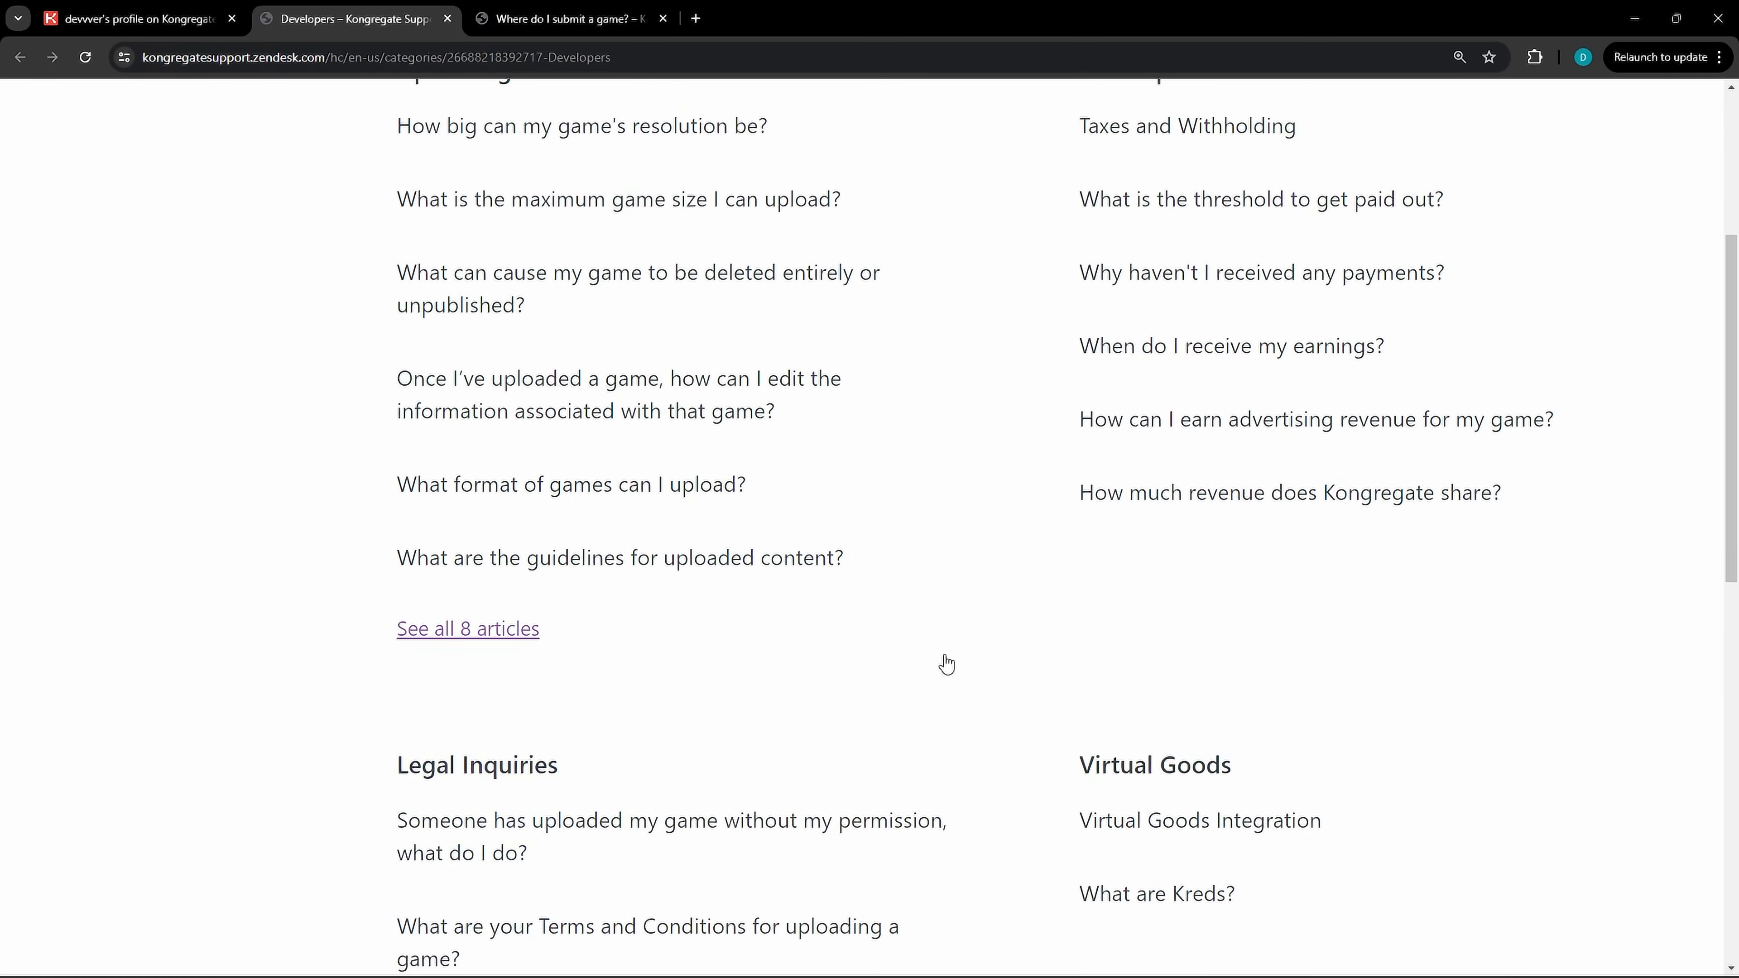
left_click(516, 643)
scroll(574, 634, "down", 4)
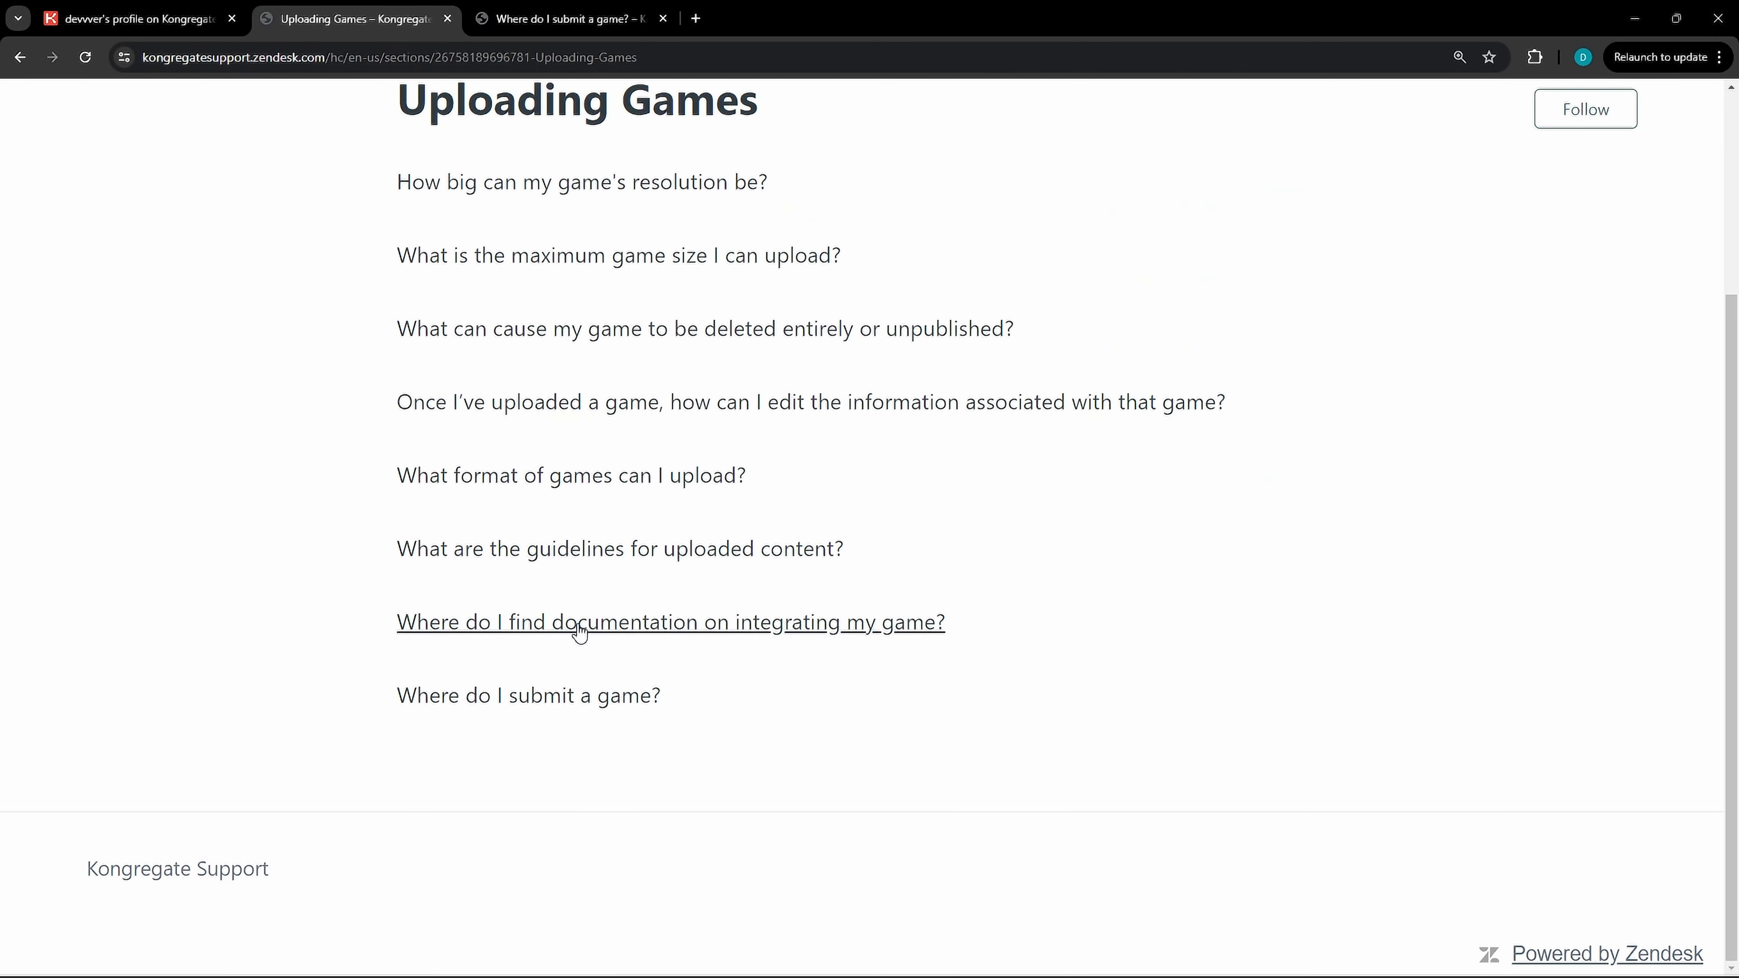
left_click(532, 697)
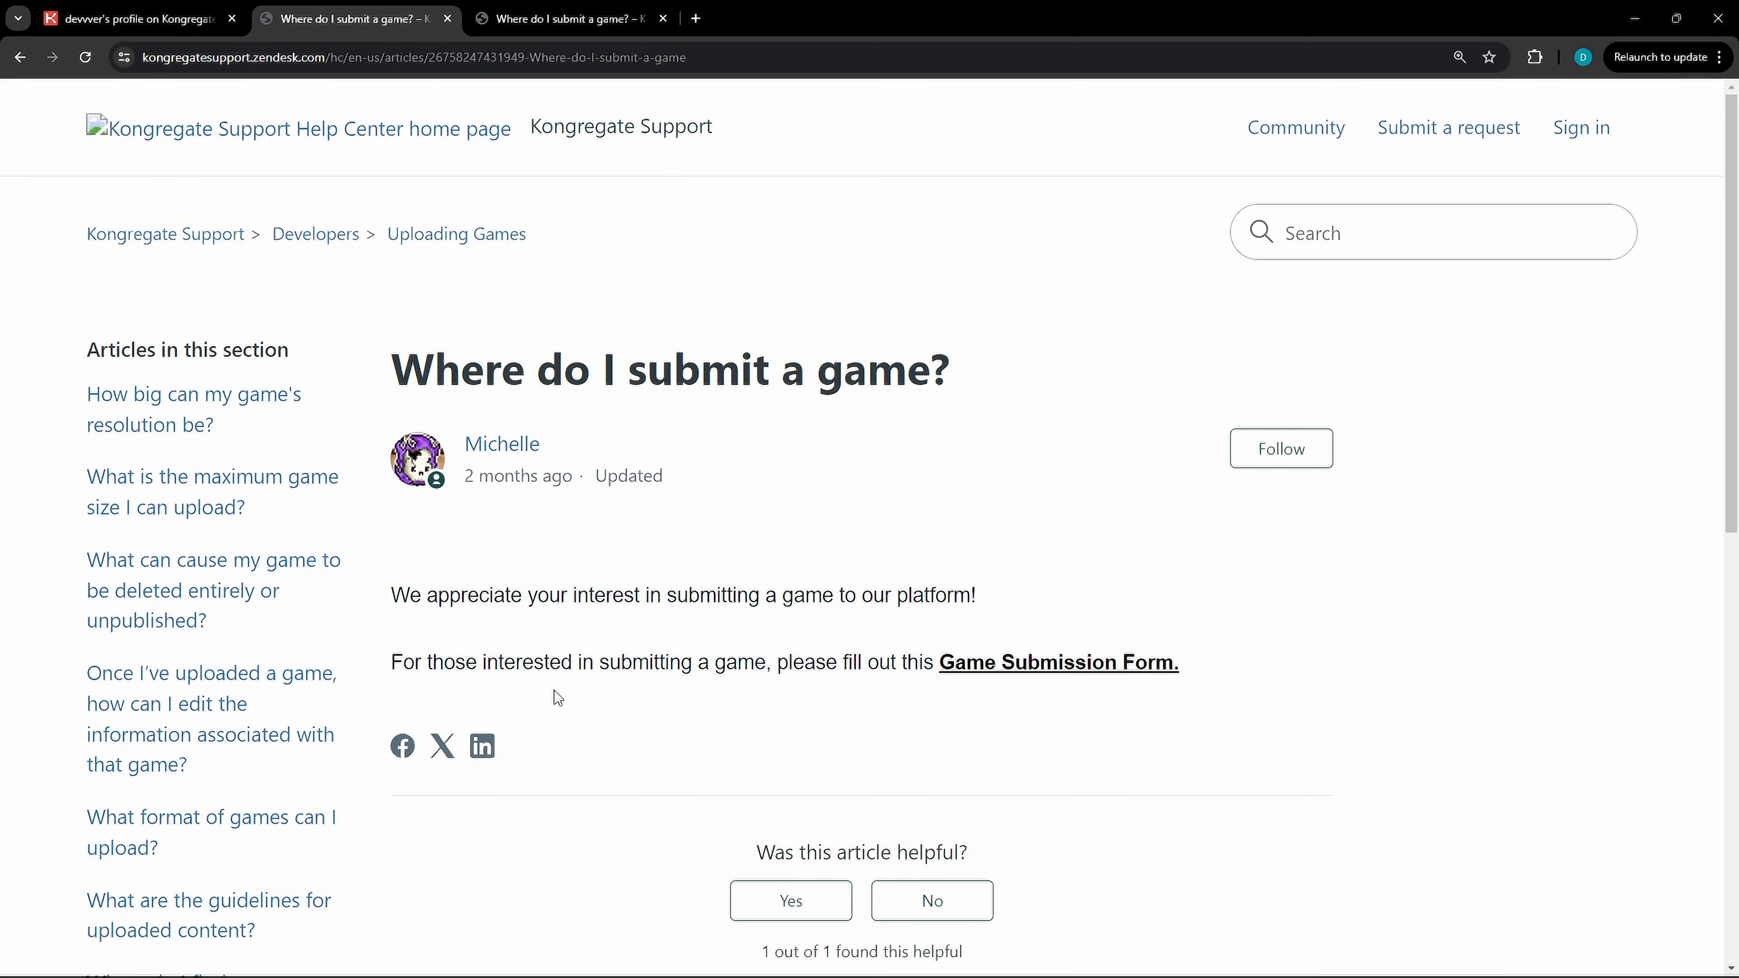
left_click(1036, 675)
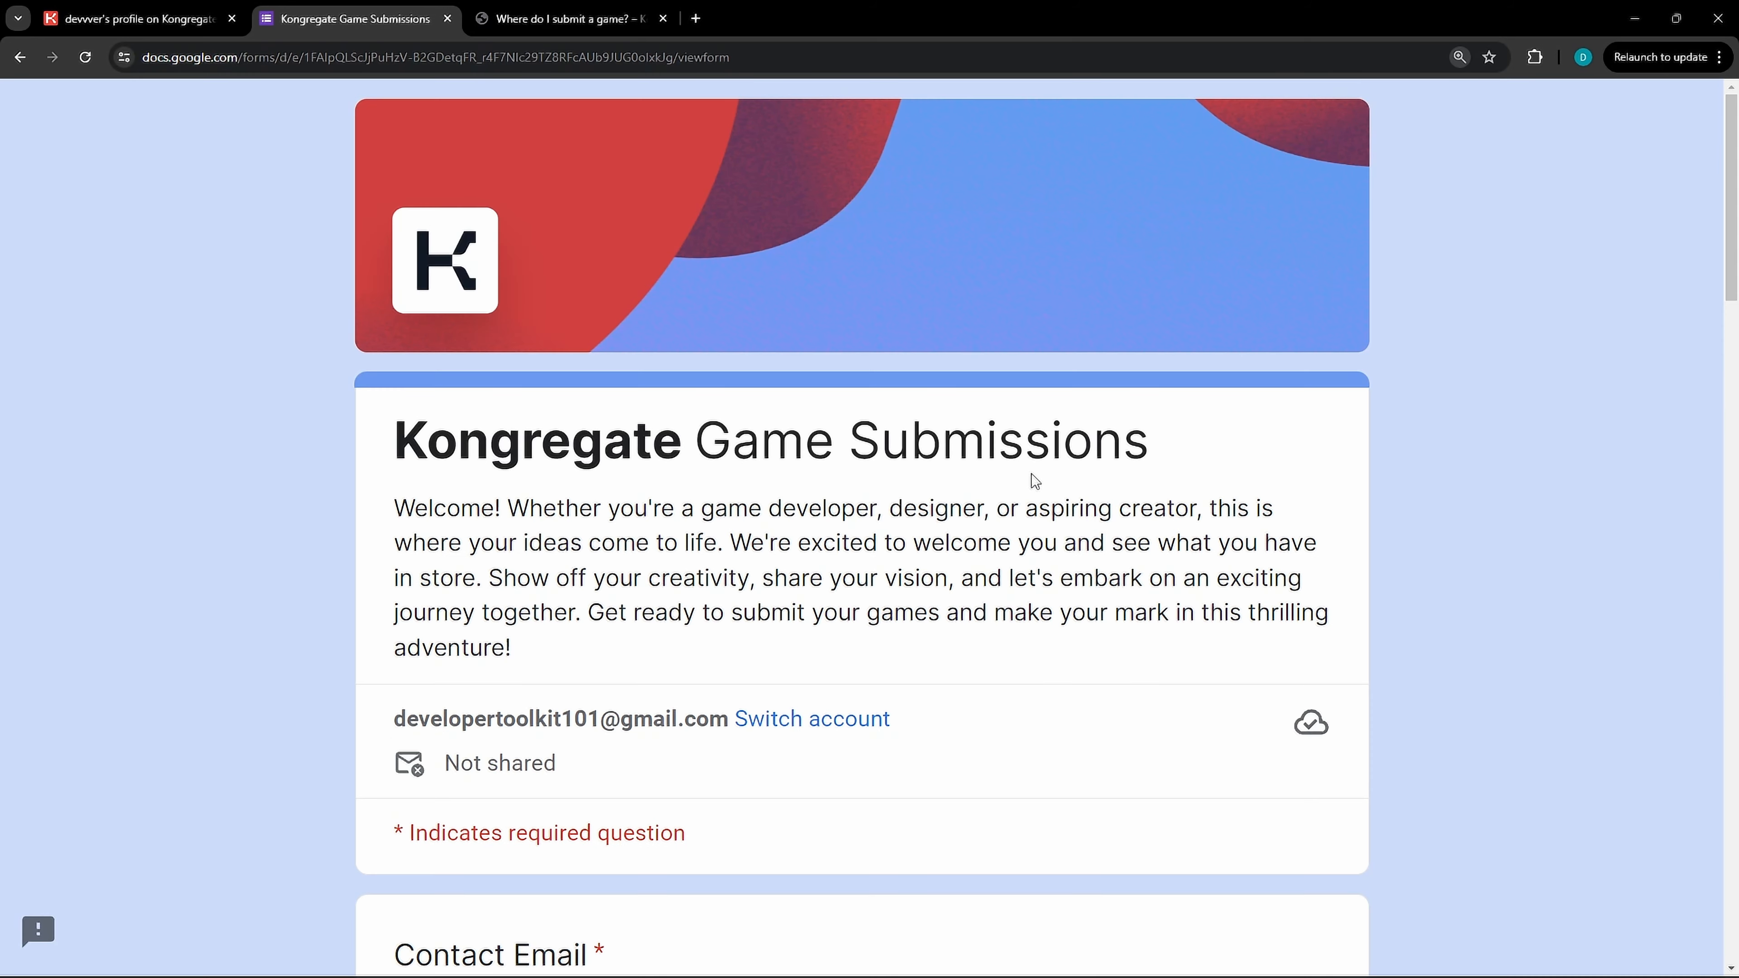
Read the submission form's introduction and check the contact email answer
left_click_drag(583, 500, 635, 515)
left_click(674, 548)
left_click_drag(722, 576, 803, 610)
scroll(739, 598, "down", 5)
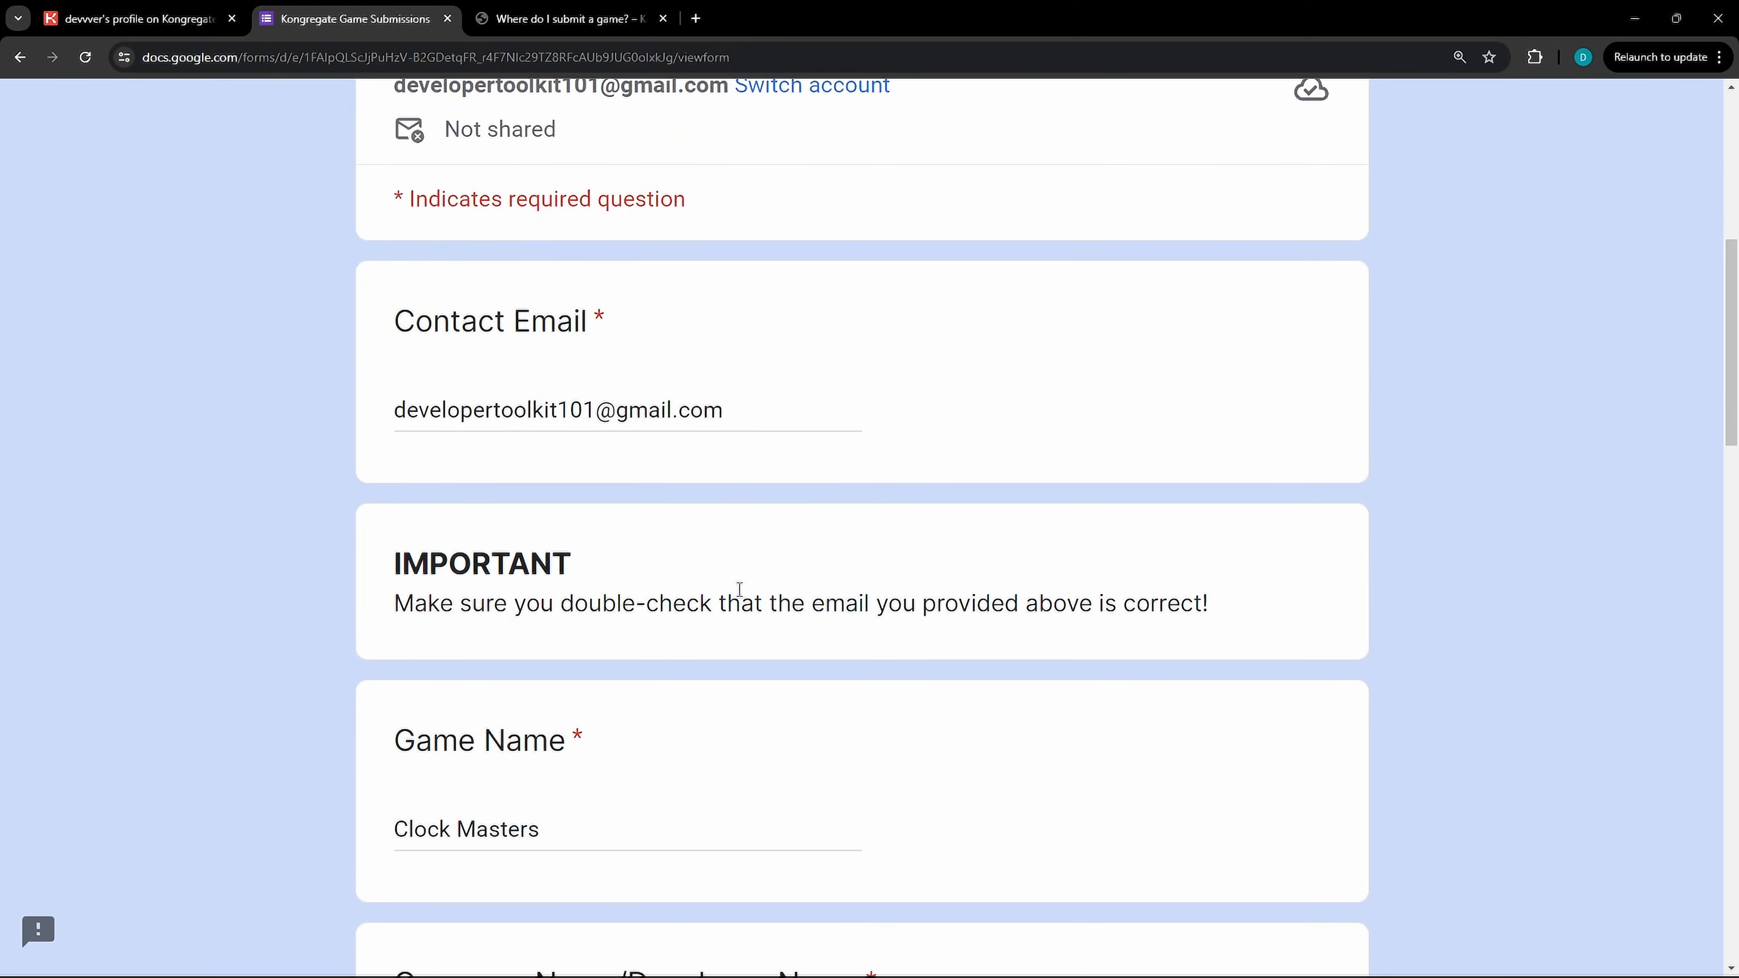
scroll(740, 589, "down", 2)
left_click(441, 228)
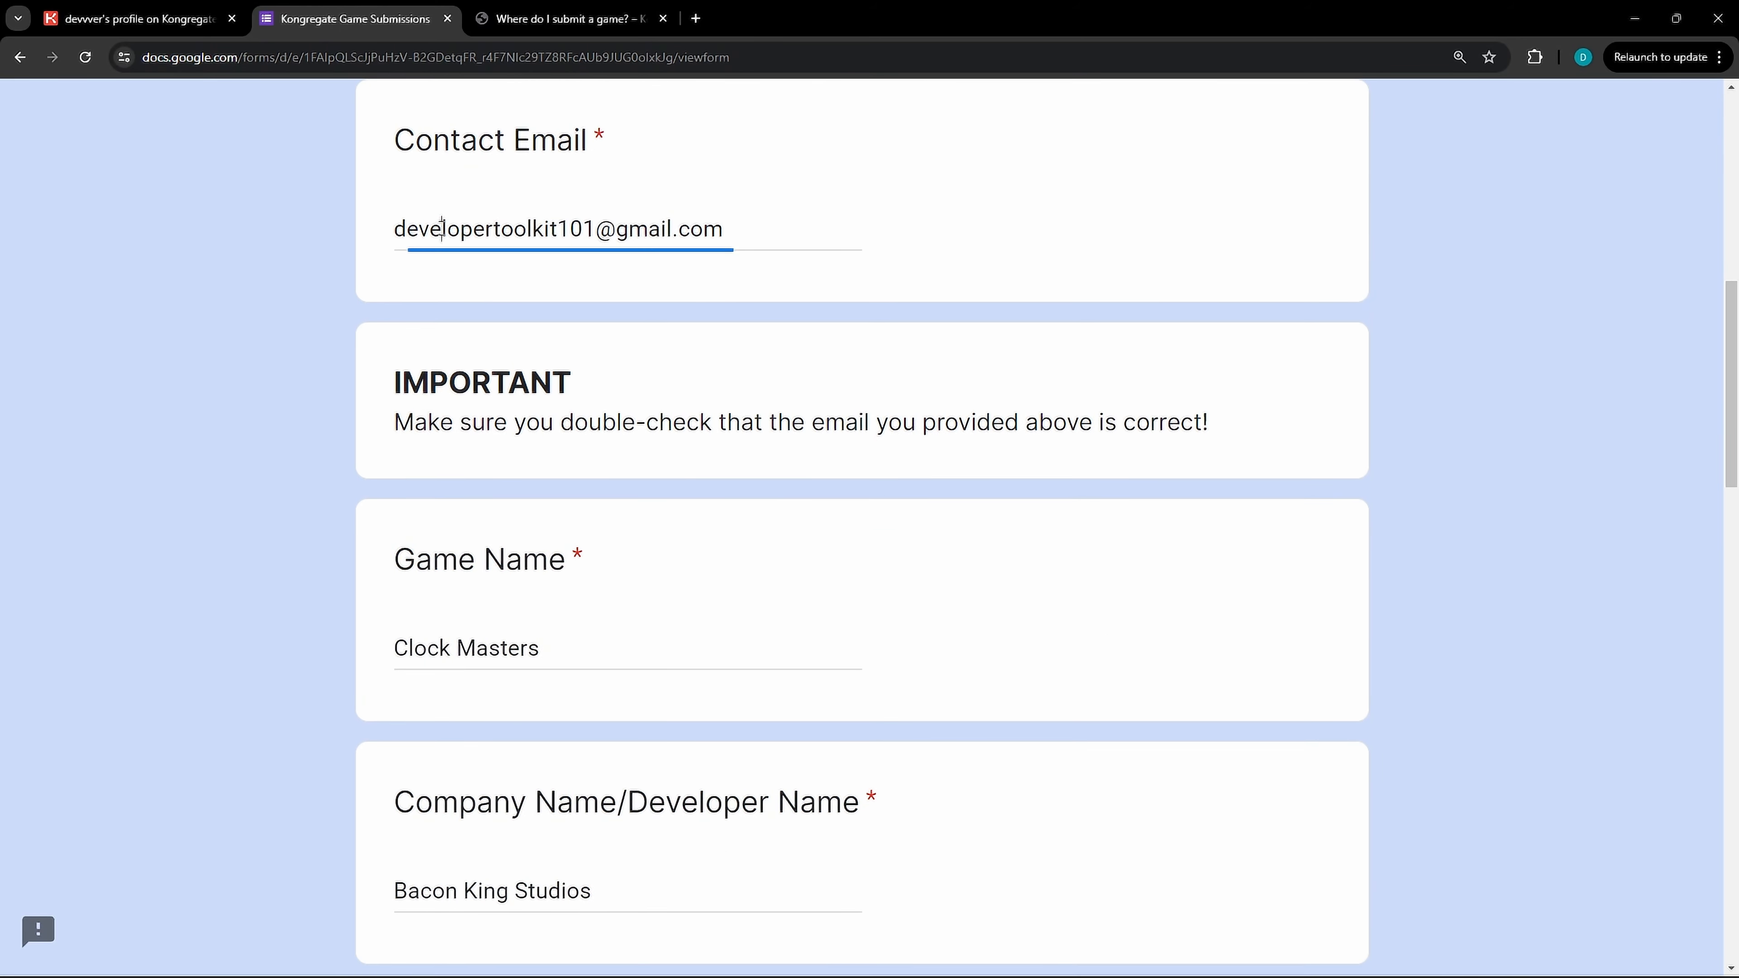
double_click(443, 228)
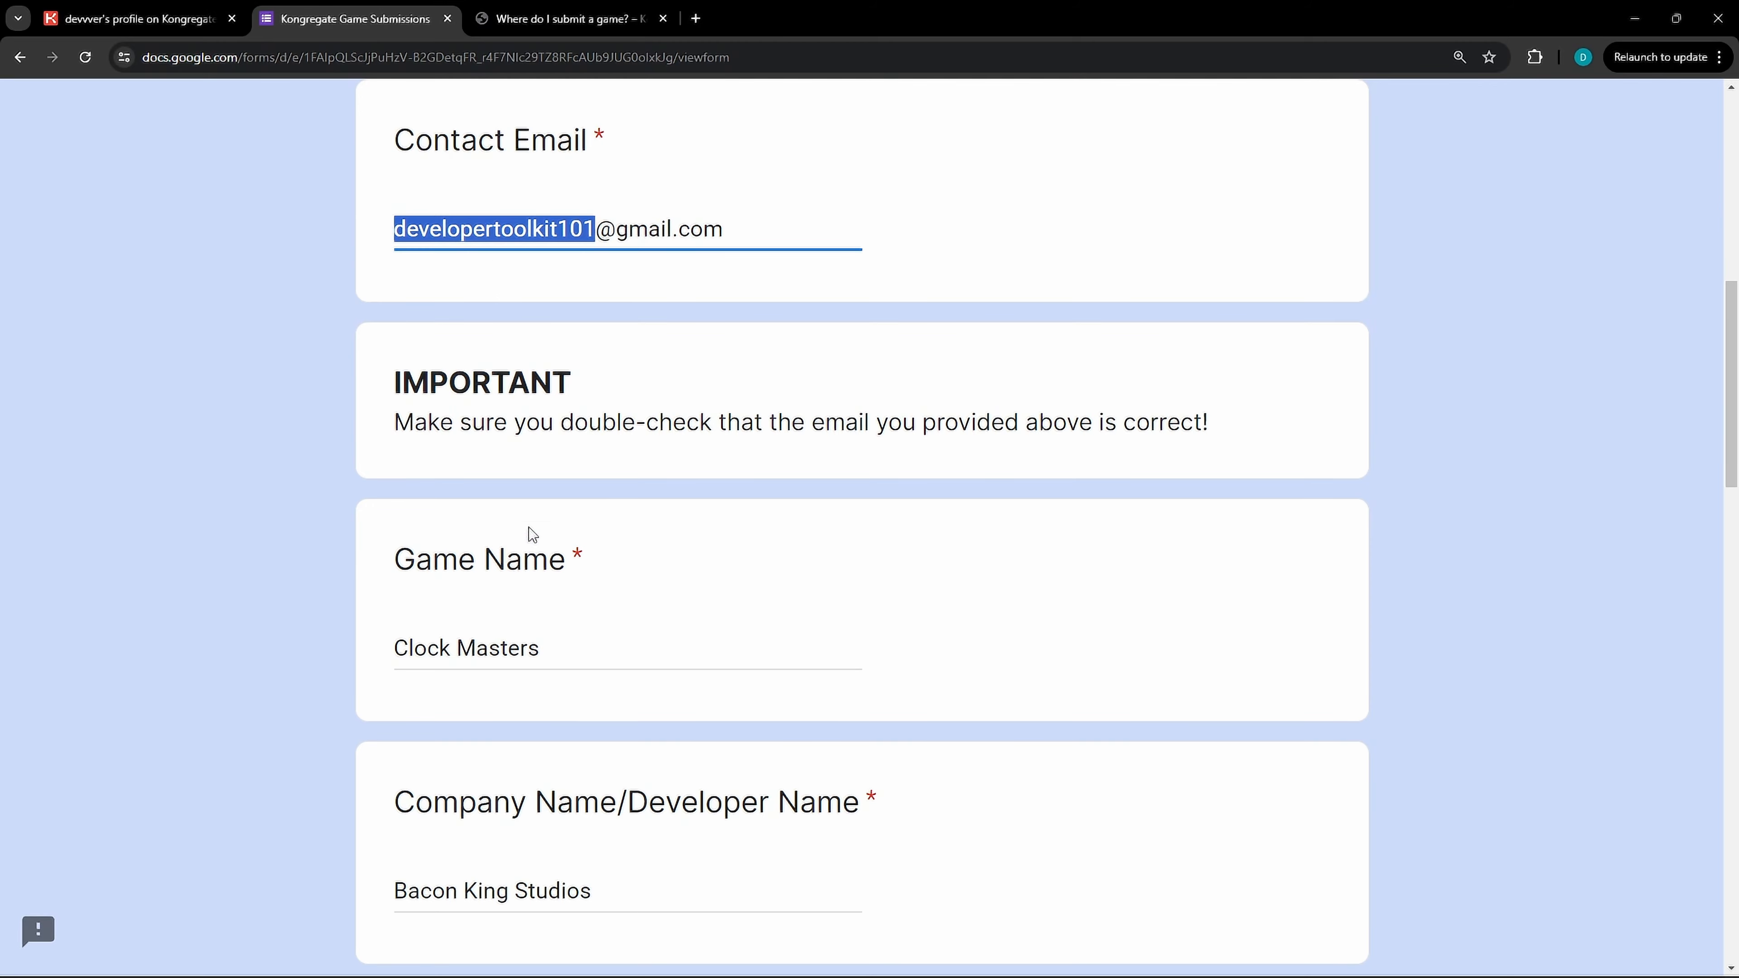
Review the form's answers for game name, company or developer name, and brief game description
scroll(533, 532, "down", 4)
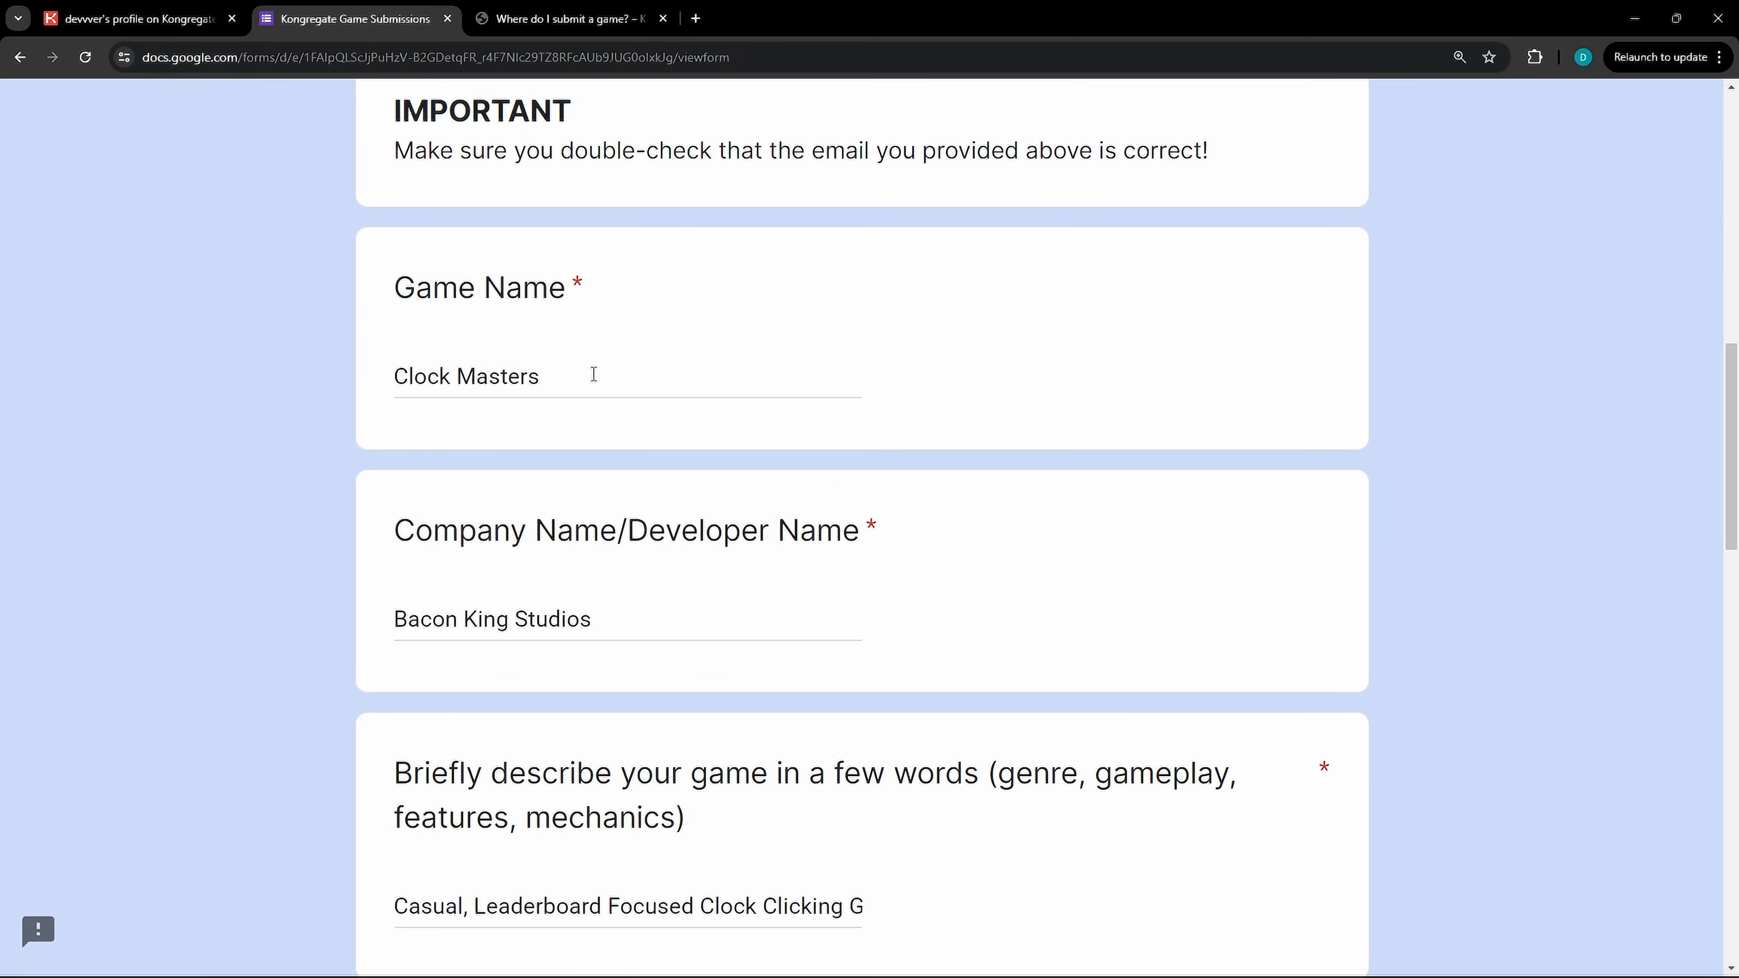
scroll(594, 375, "down", 3)
triple_click(610, 429)
scroll(465, 417, "down", 3)
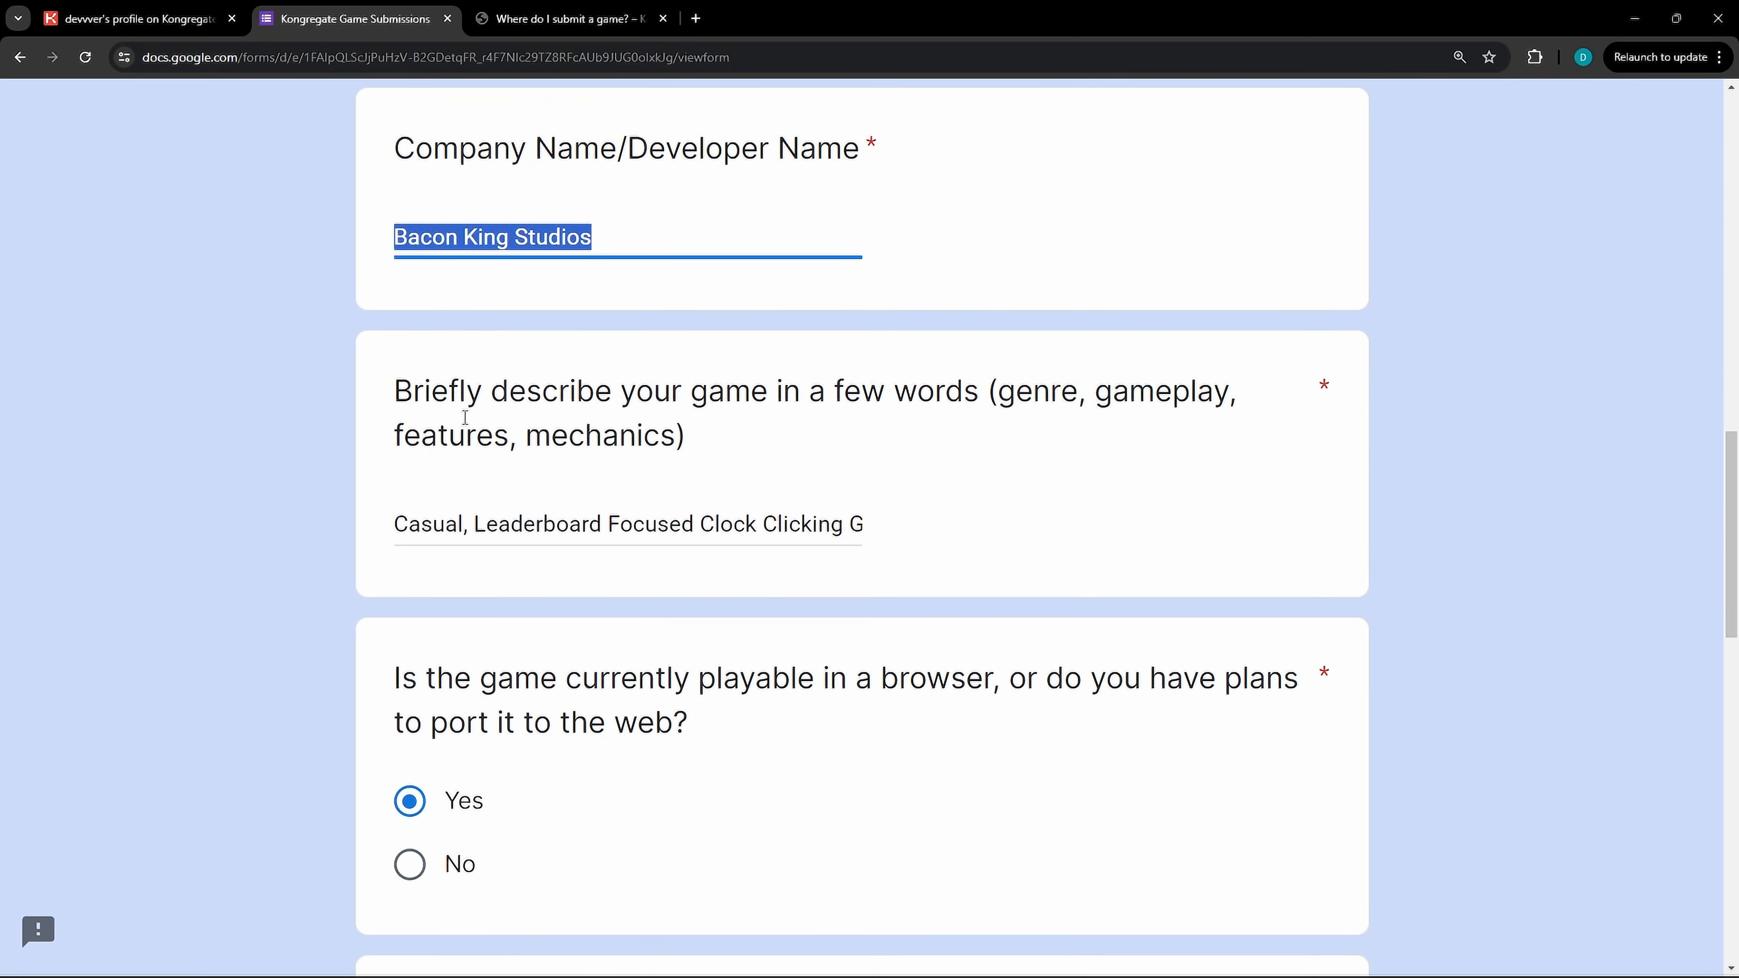
scroll(465, 417, "down", 1)
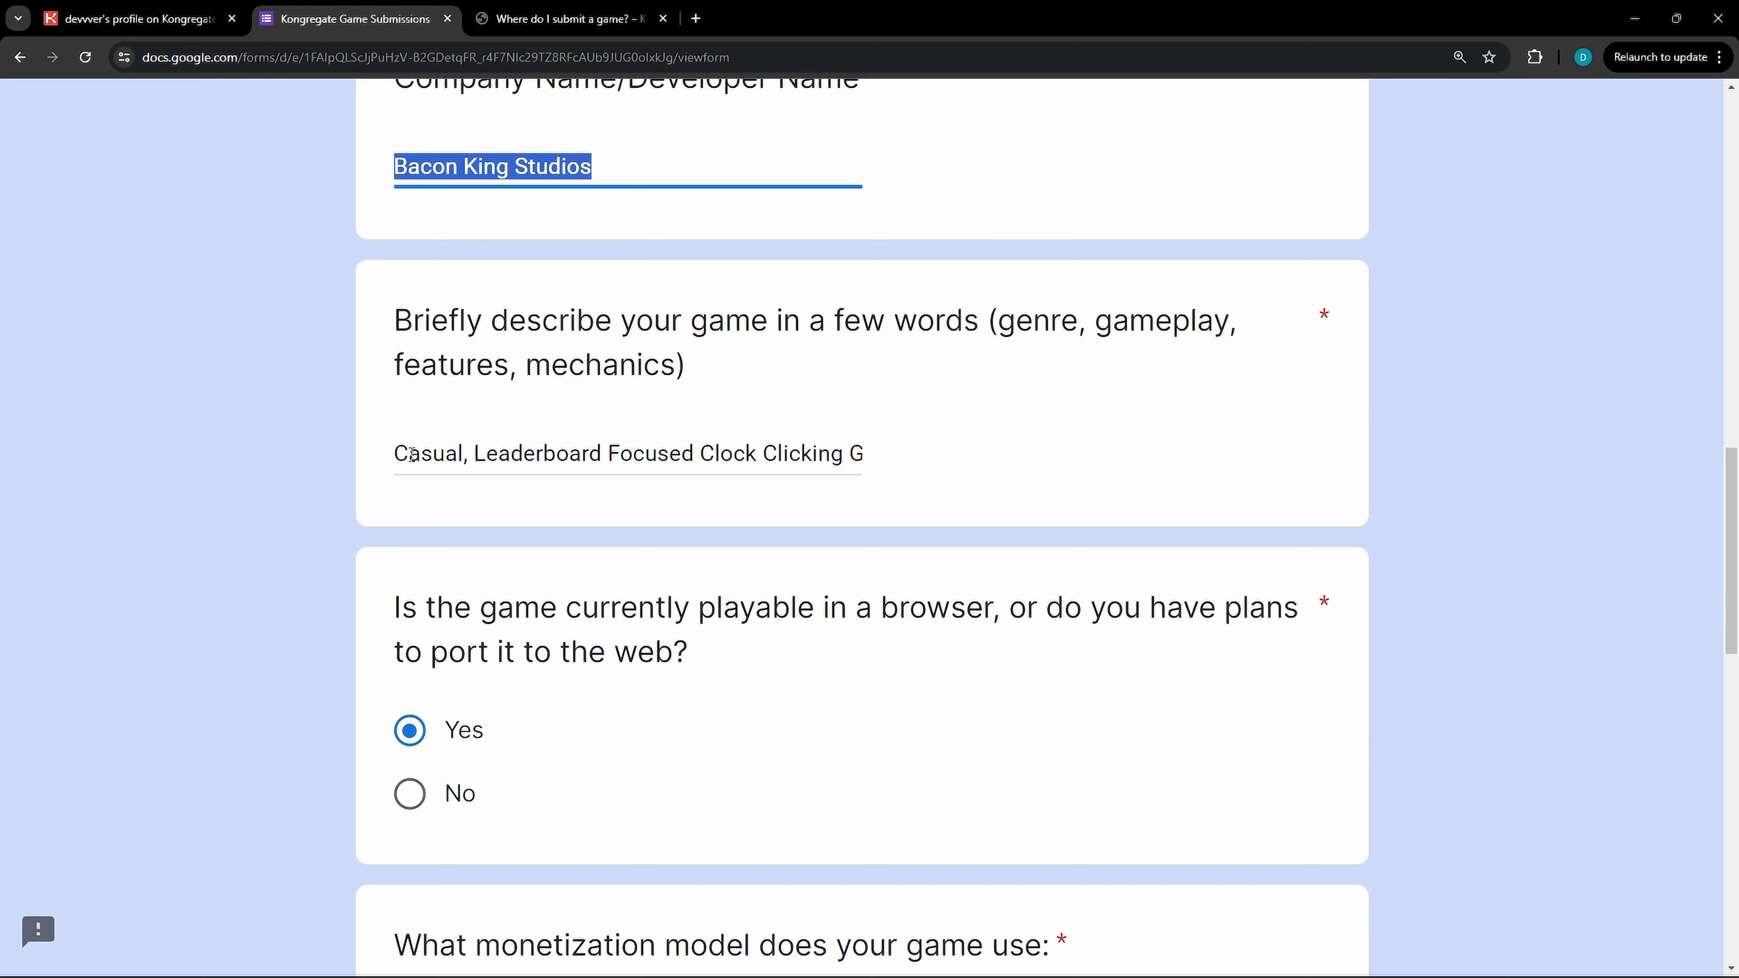
left_click_drag(412, 453, 846, 435)
scroll(640, 495, "down", 1)
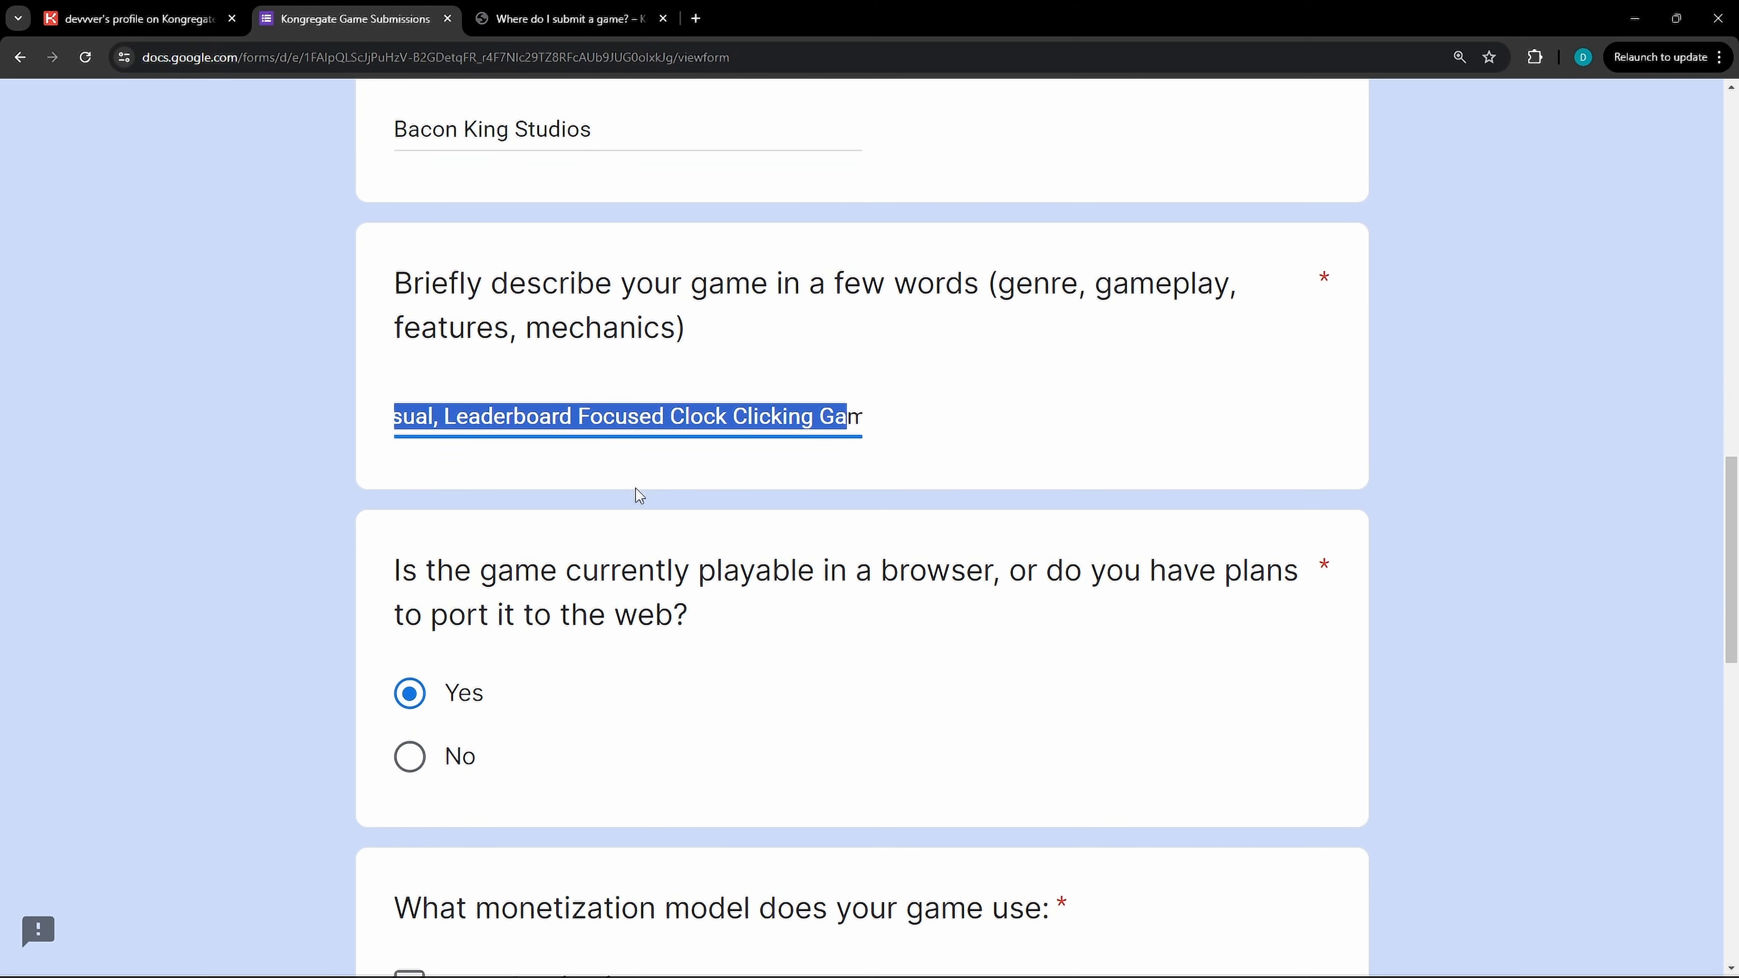
Review the form's answers on browser playability and the game's monetization model
scroll(639, 494, "down", 4)
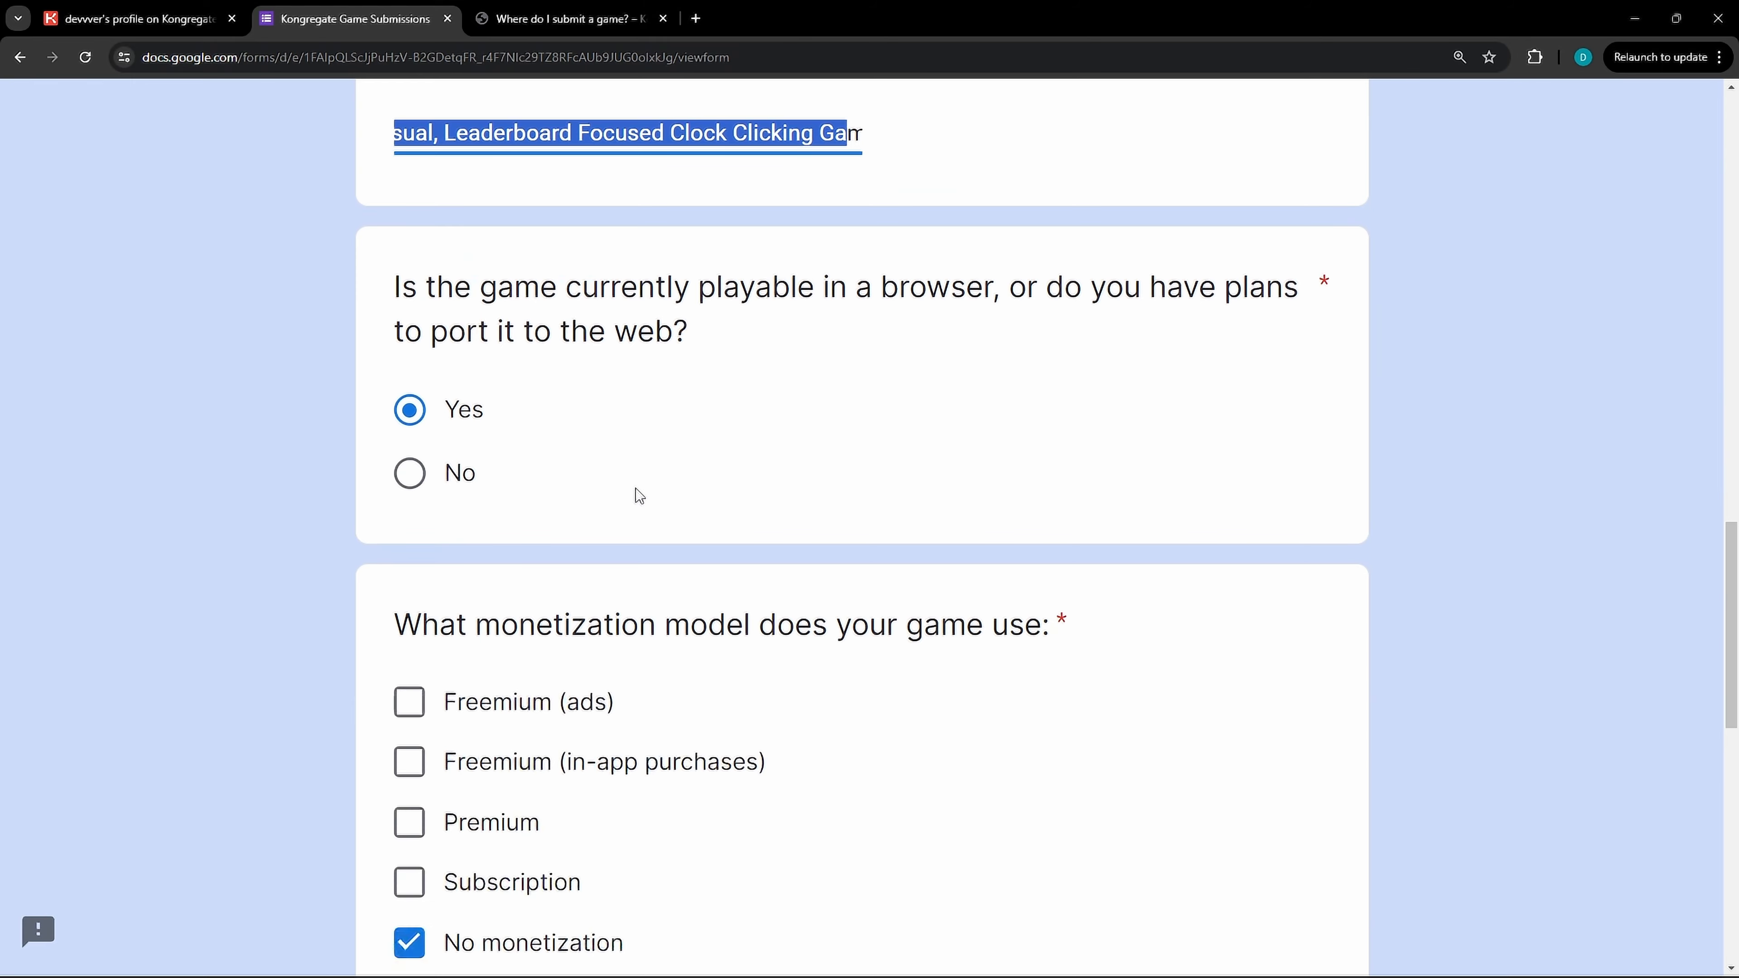
scroll(616, 473, "down", 2)
scroll(424, 411, "down", 4)
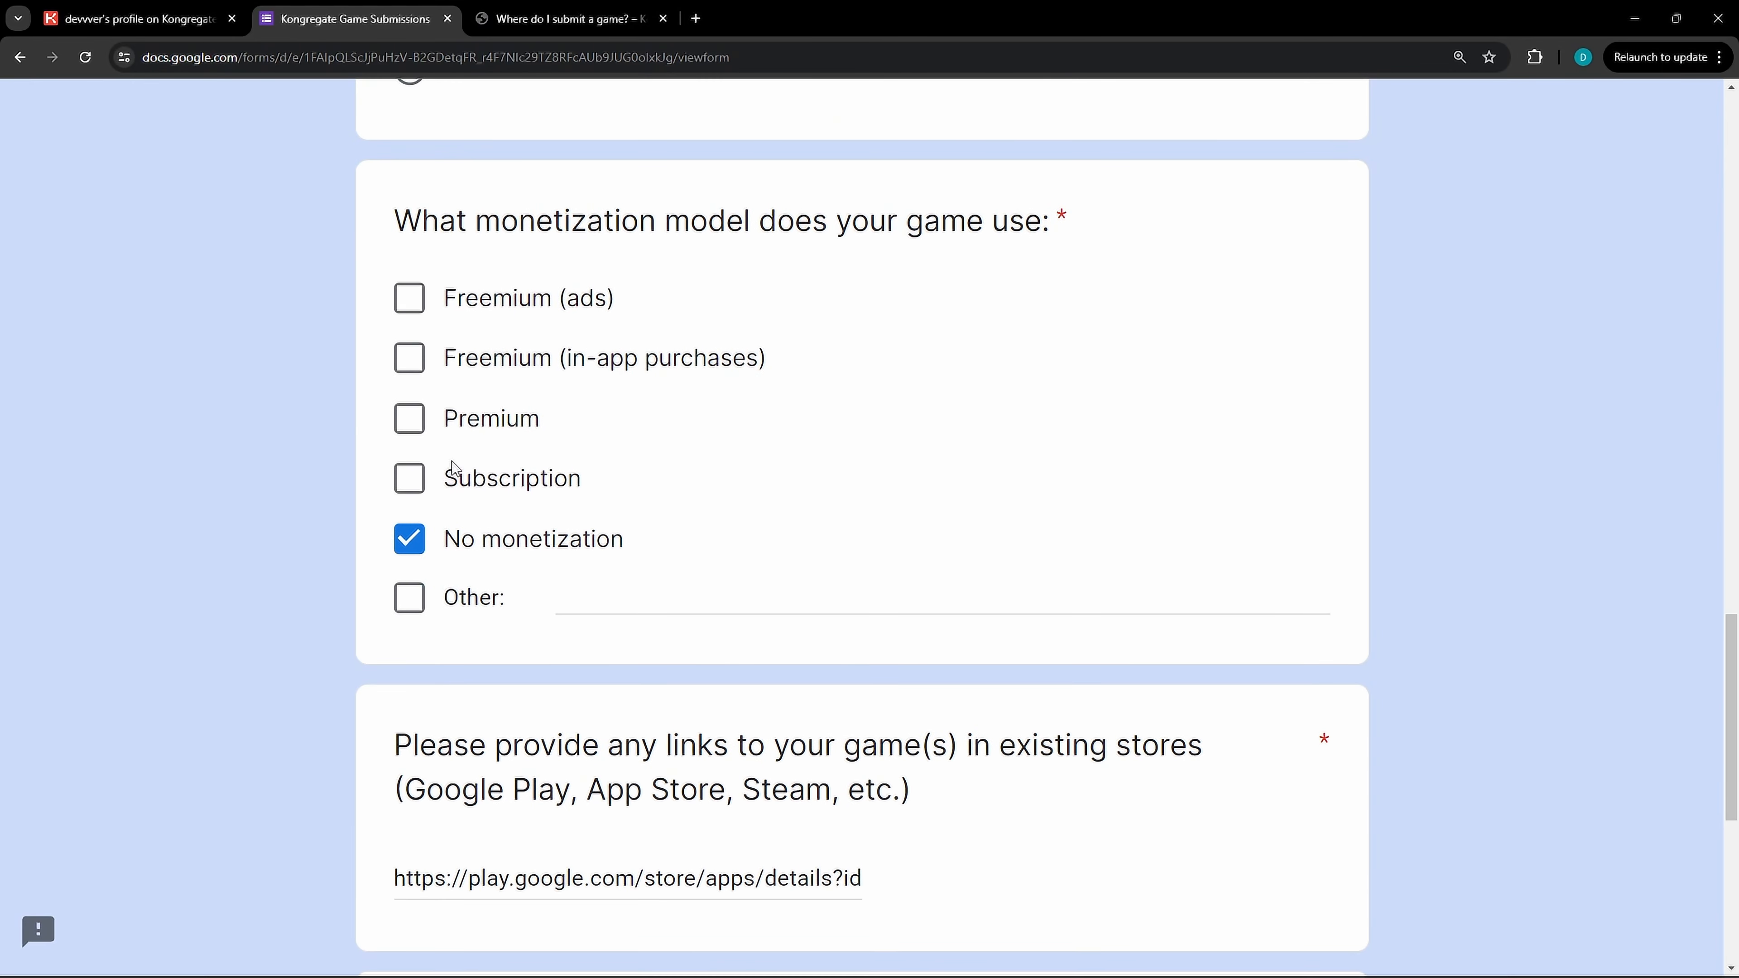
left_click_drag(357, 211, 596, 277)
left_click(620, 382)
scroll(576, 401, "down", 4)
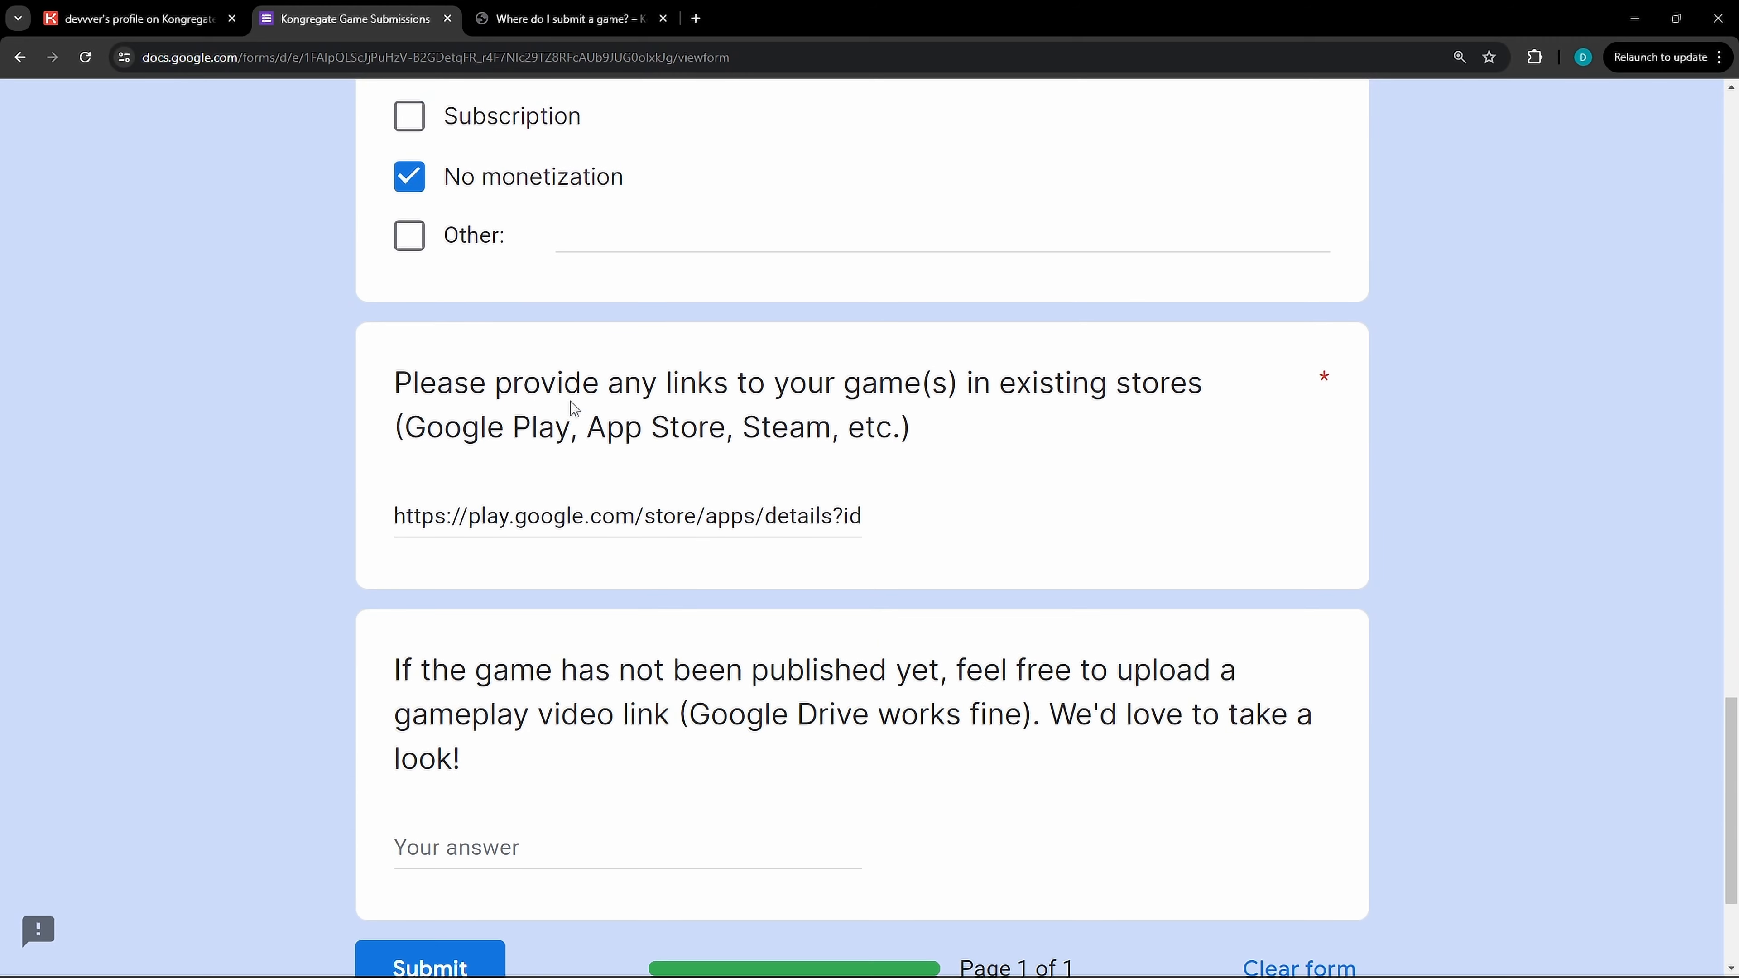
scroll(574, 407, "up", 4)
left_click(535, 350)
scroll(561, 449, "down", 2)
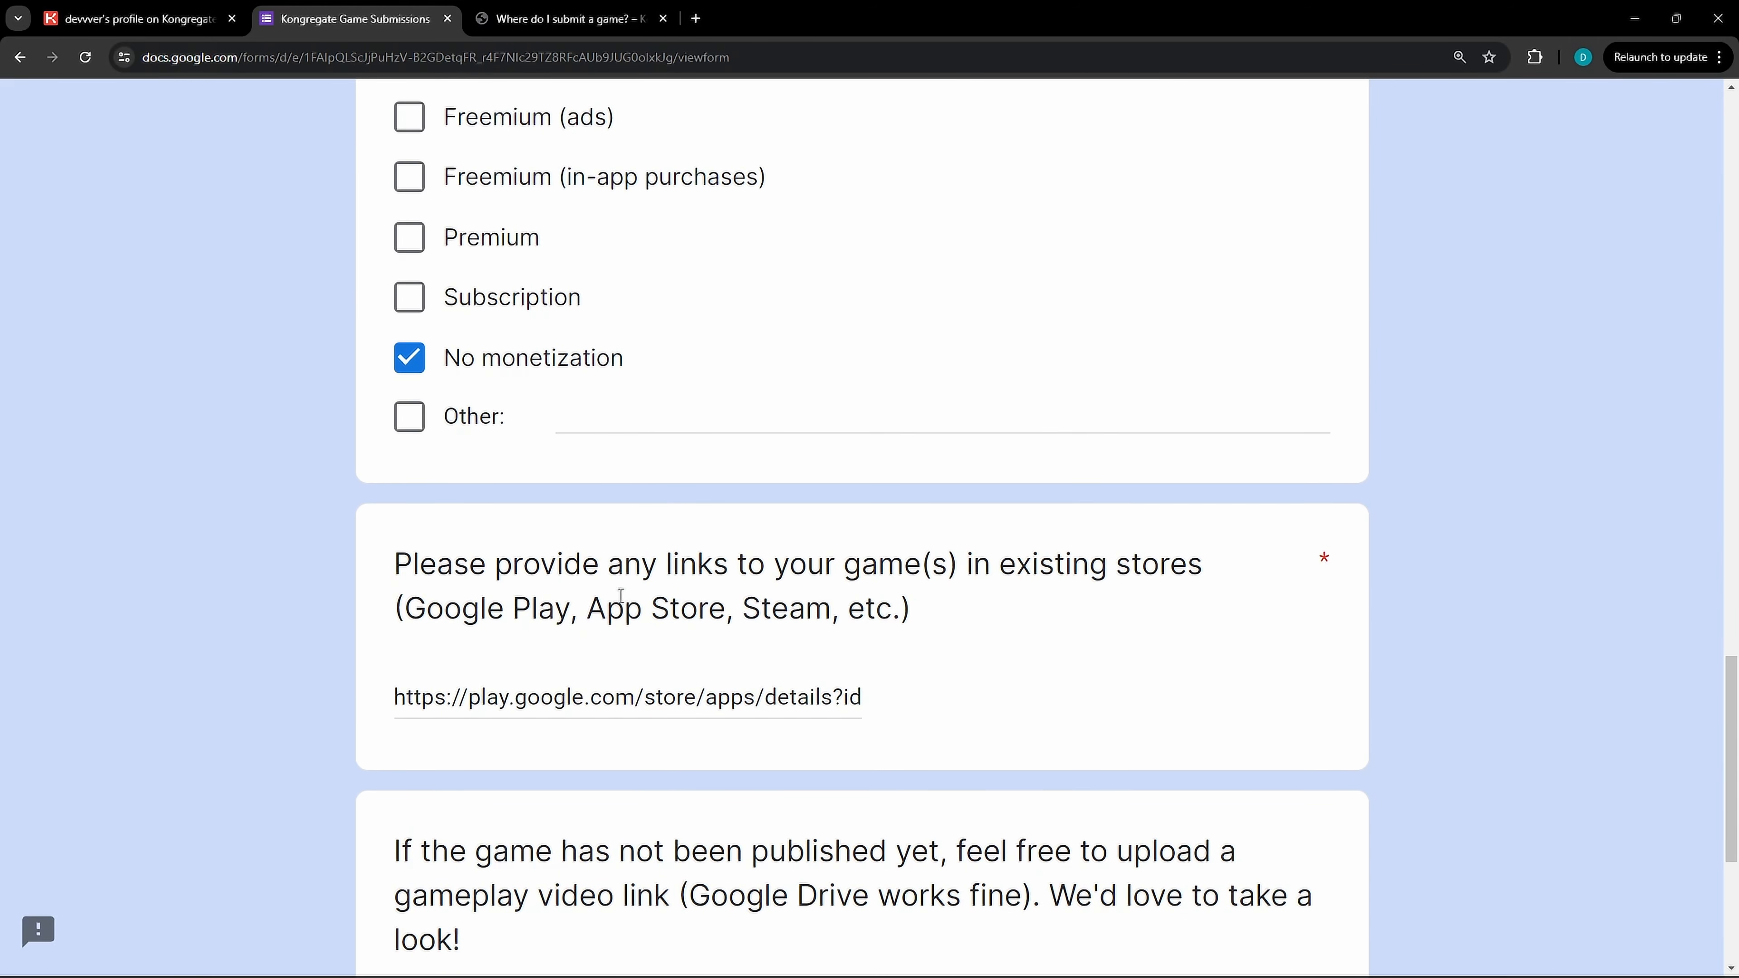
Check the existing-store link answer and view the Clock Masters listings on Google Play and the Microsoft Store
double_click(668, 680)
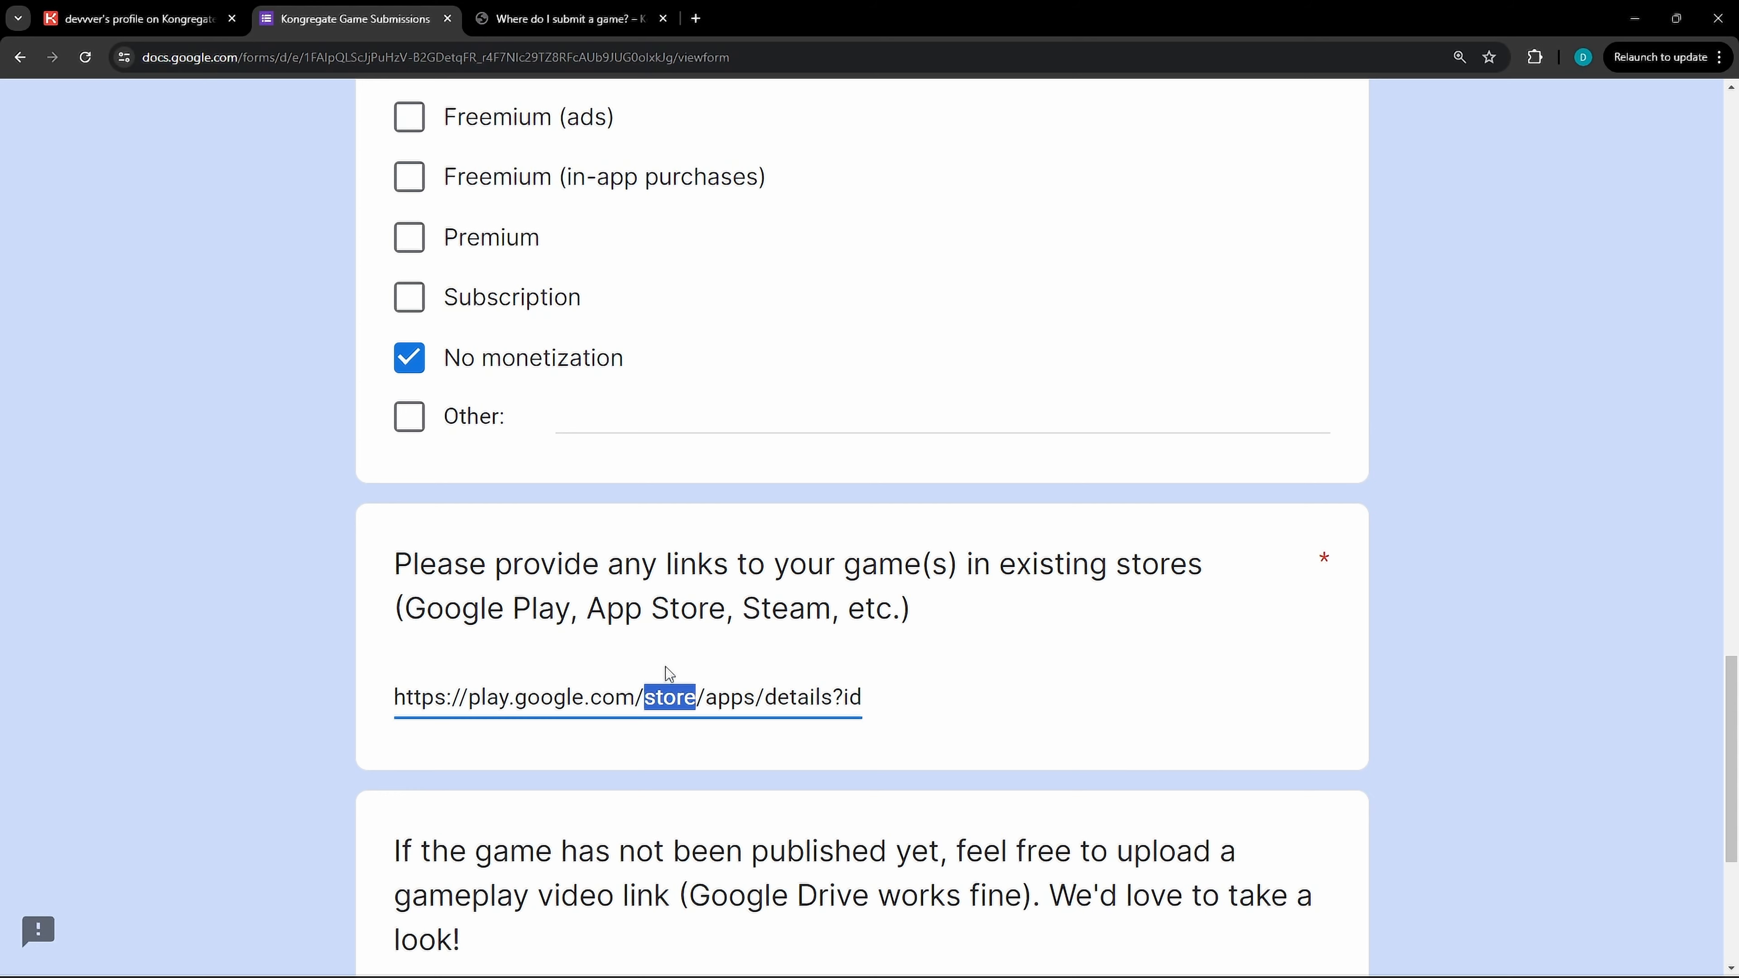
key("ctrl+a")
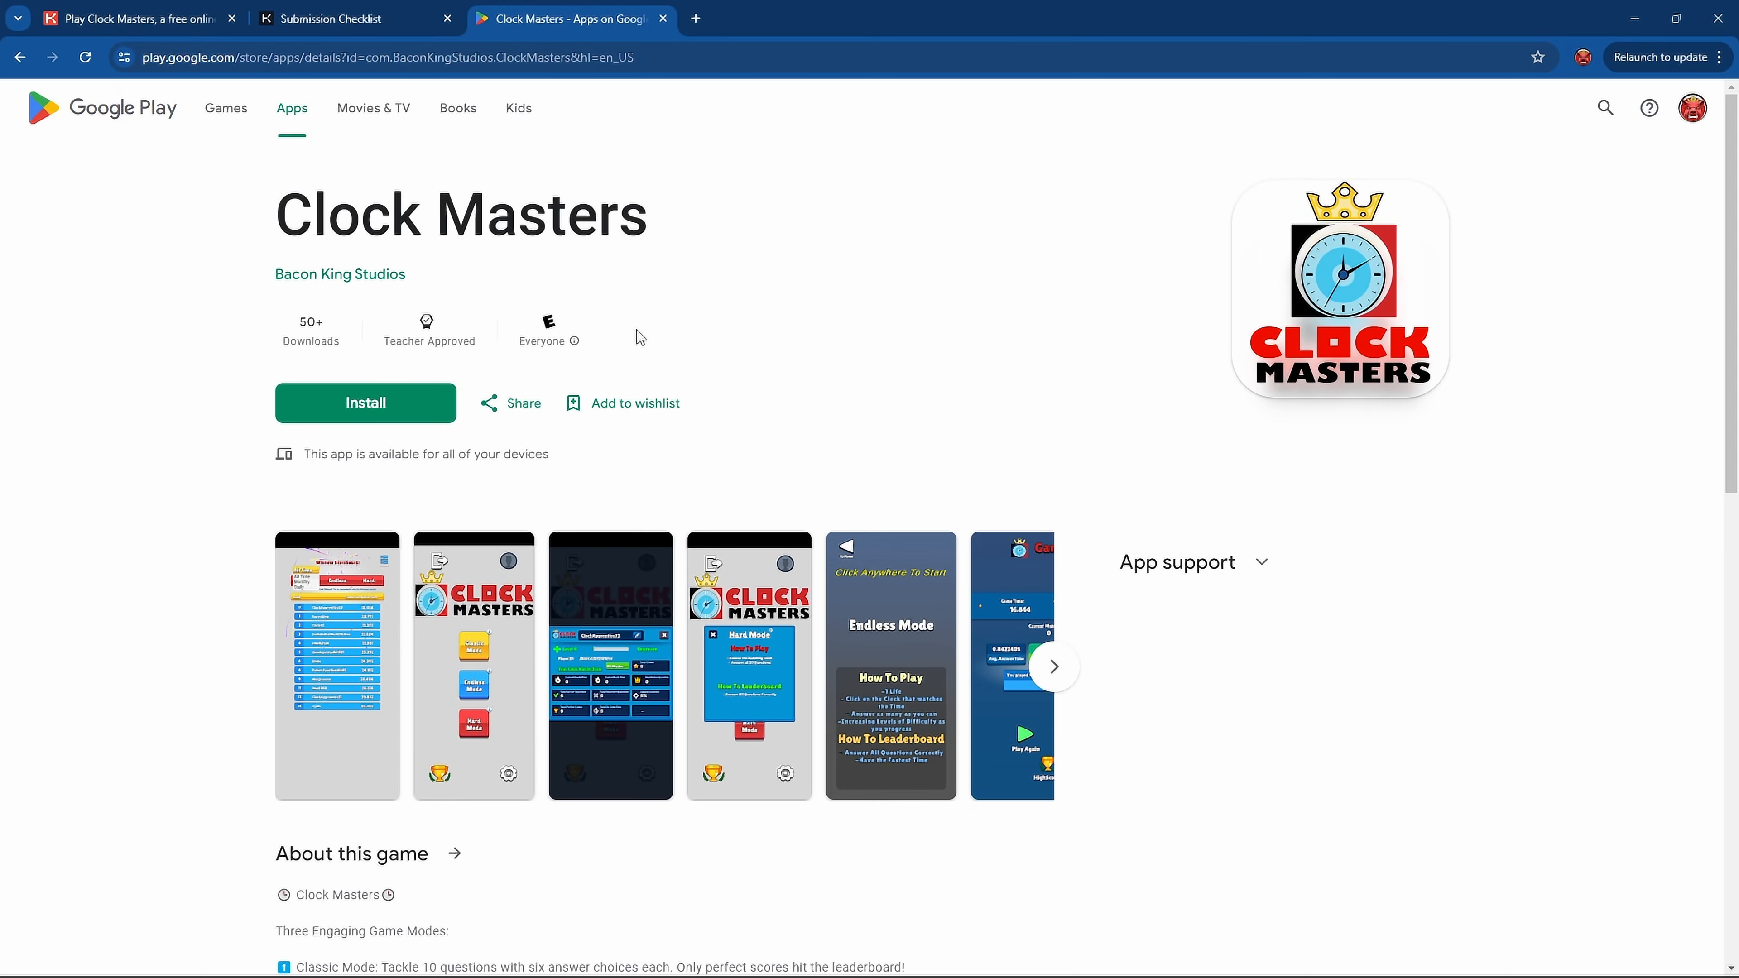
key("ctrl+plus")
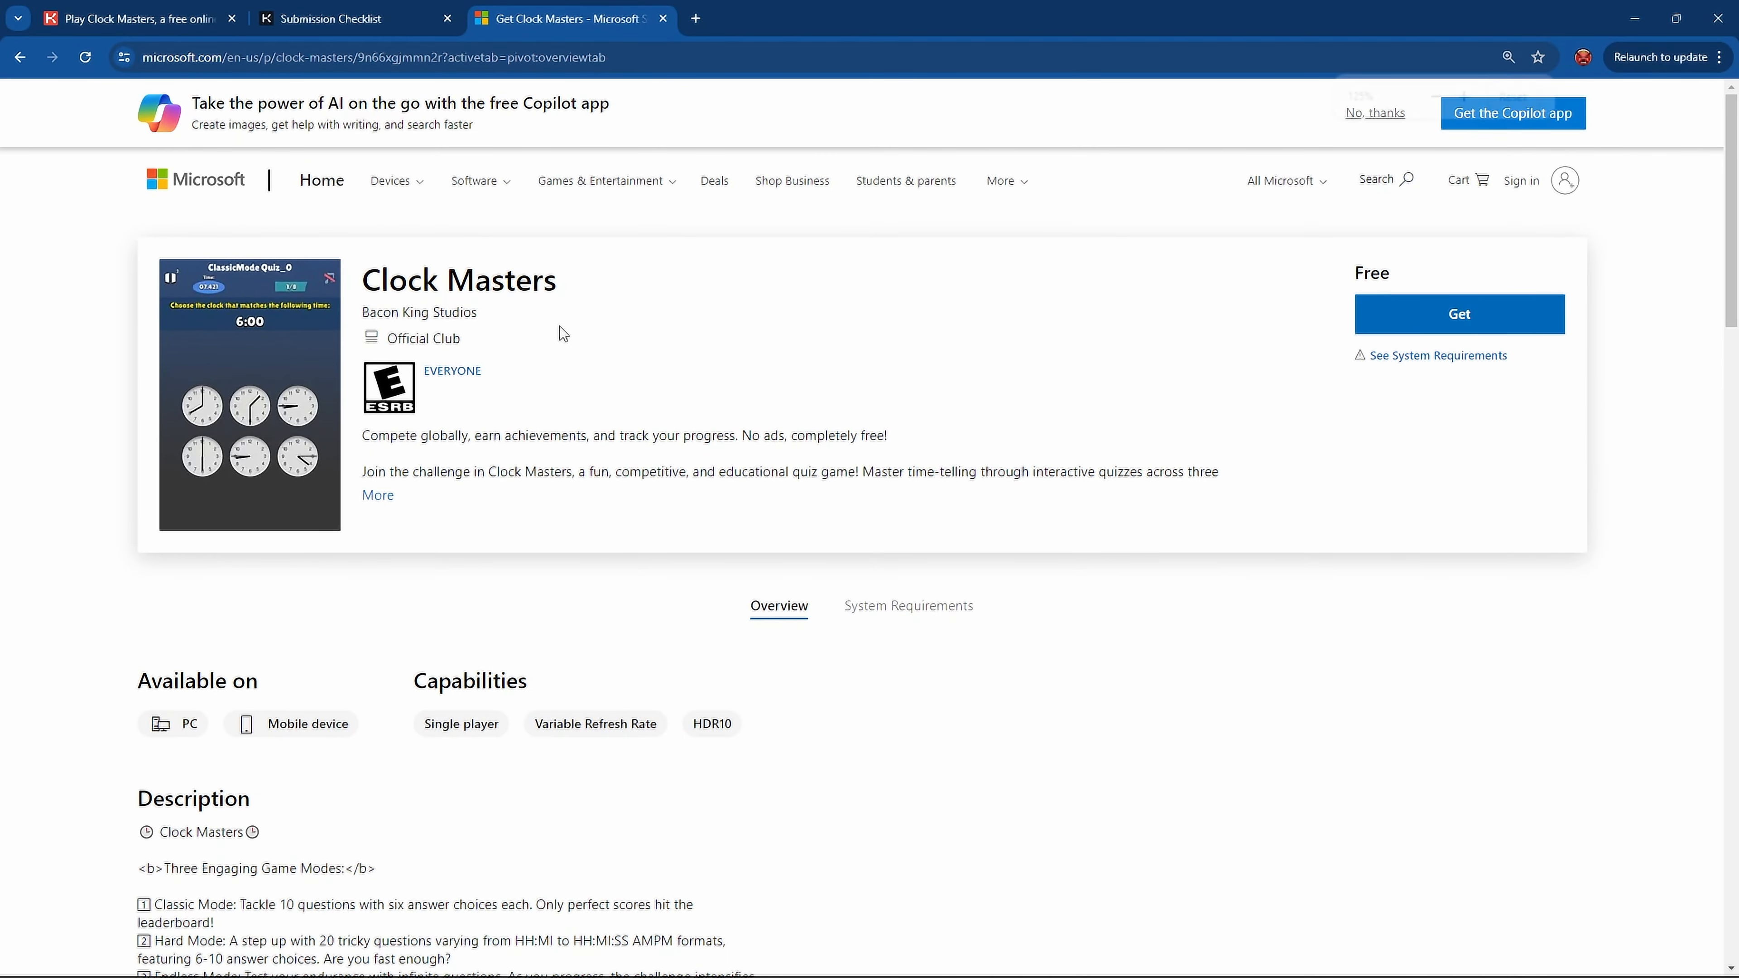
key("ctrl+plus")
key("ctrl+plus")
key("ctrl+plus")
Read the optional gameplay video question, leave it blank, and submit the Kongregate Game Submissions form
scroll(569, 336, "down", 3)
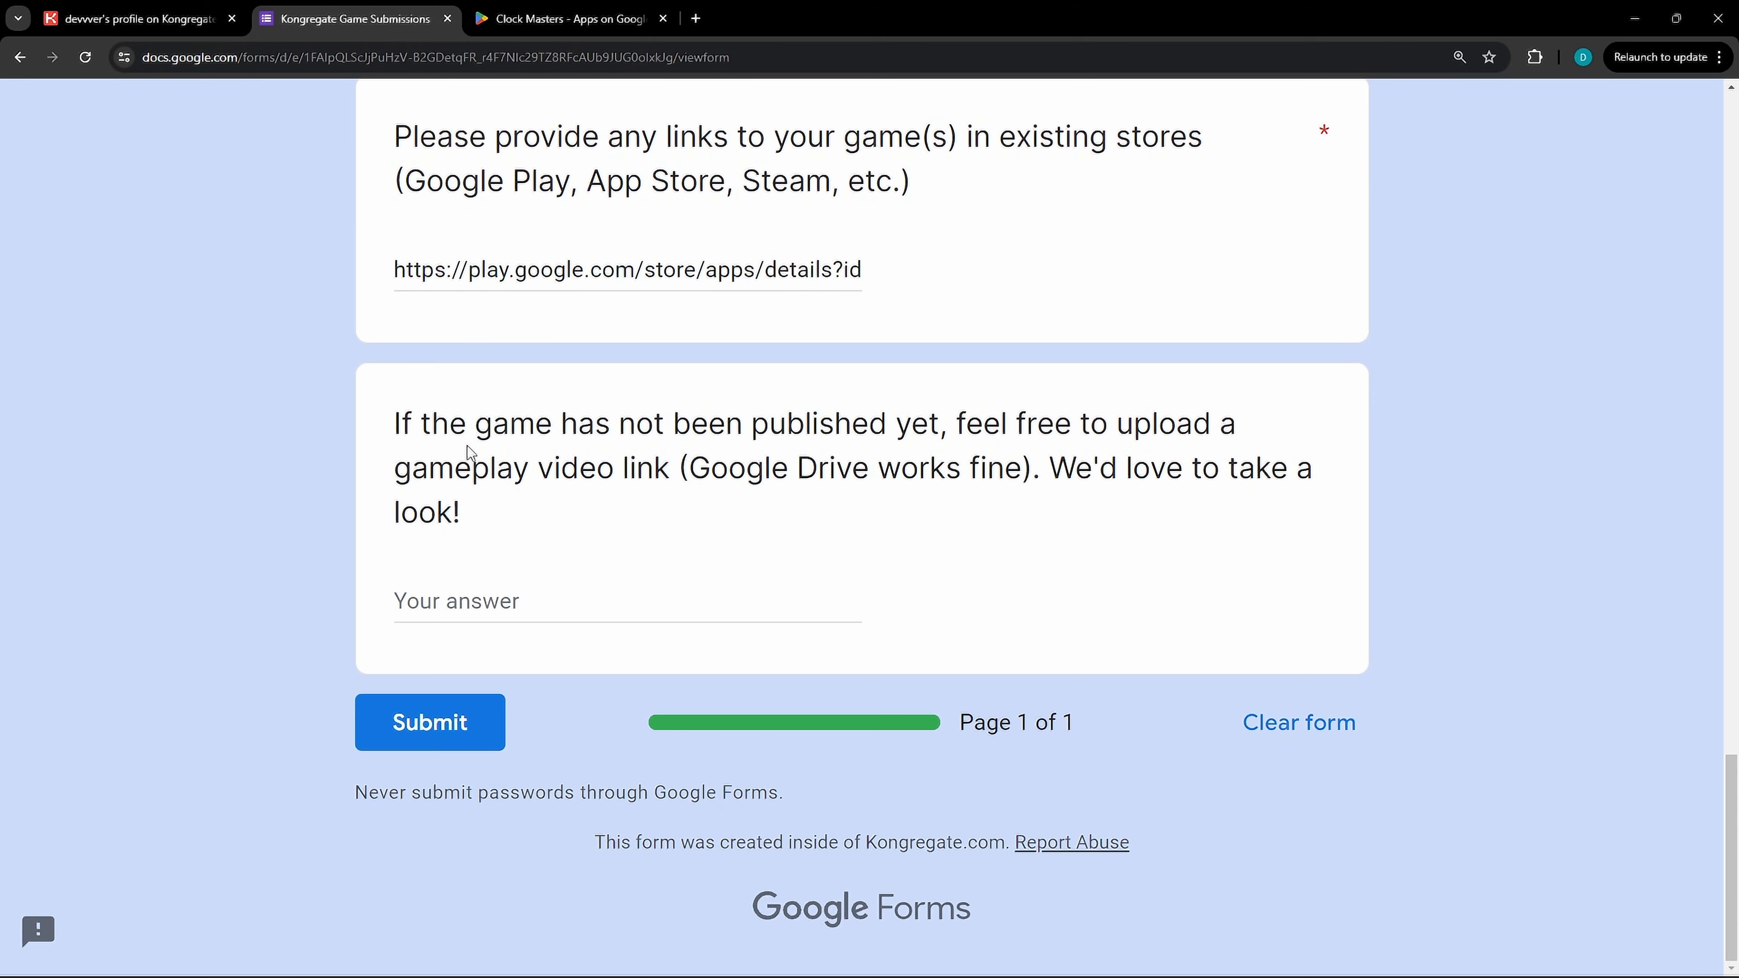
left_click_drag(467, 444, 608, 520)
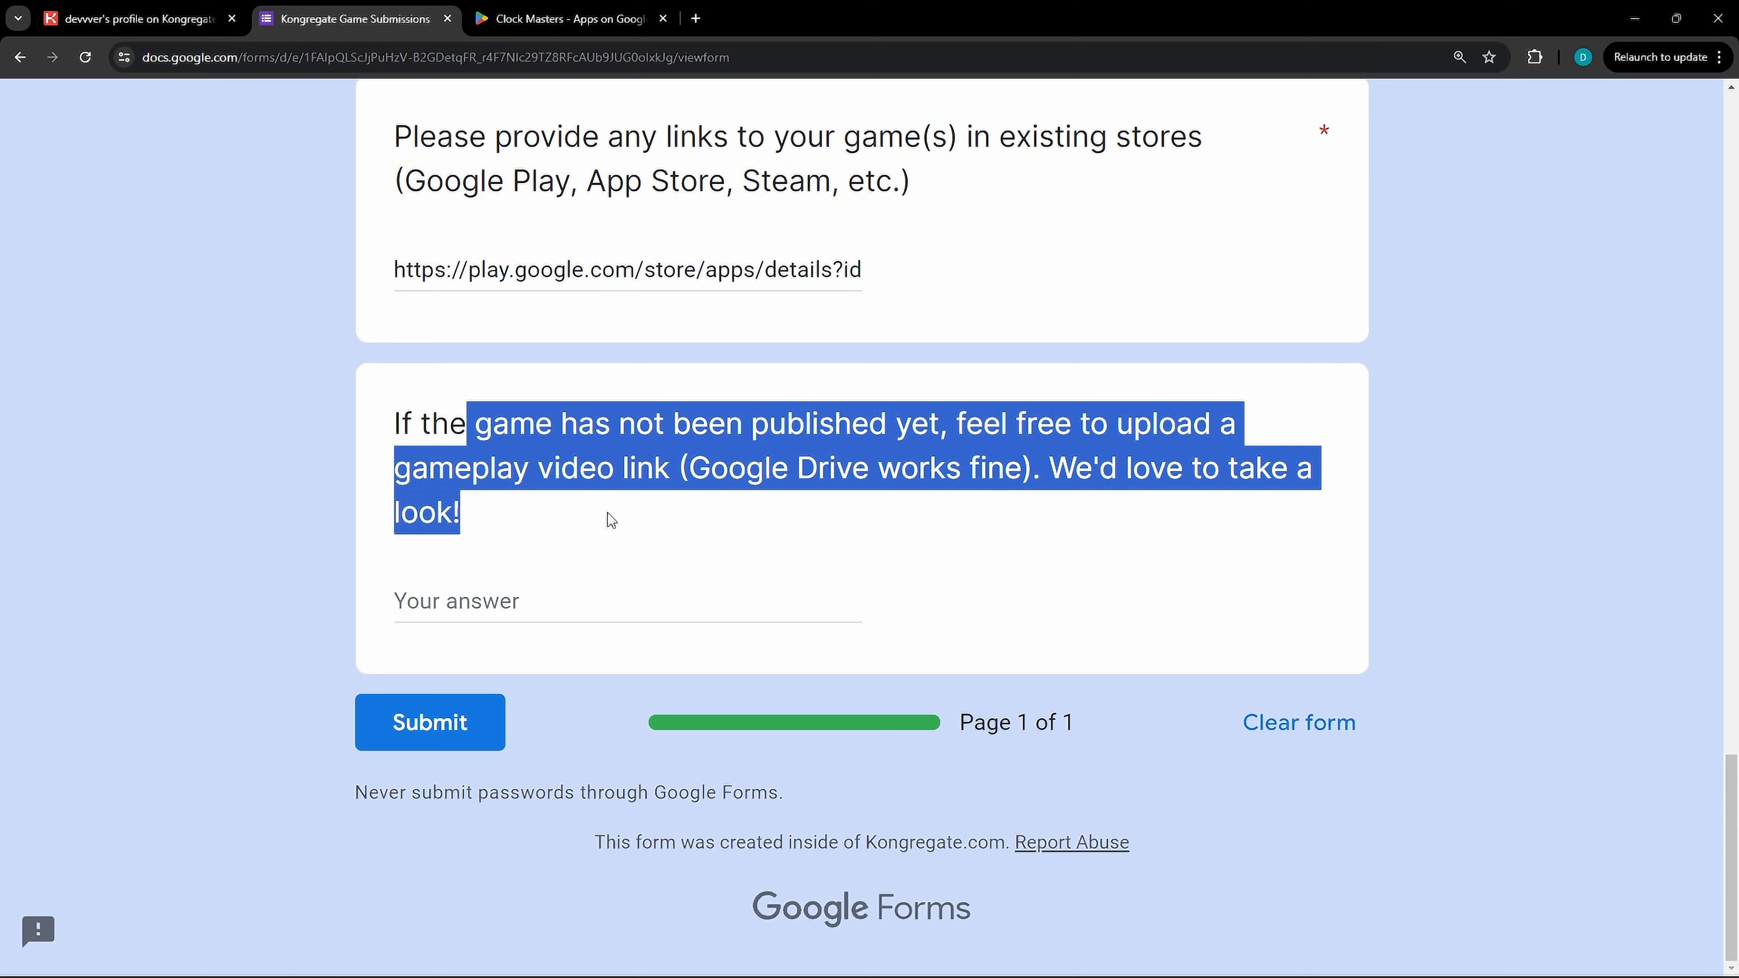
left_click(521, 470)
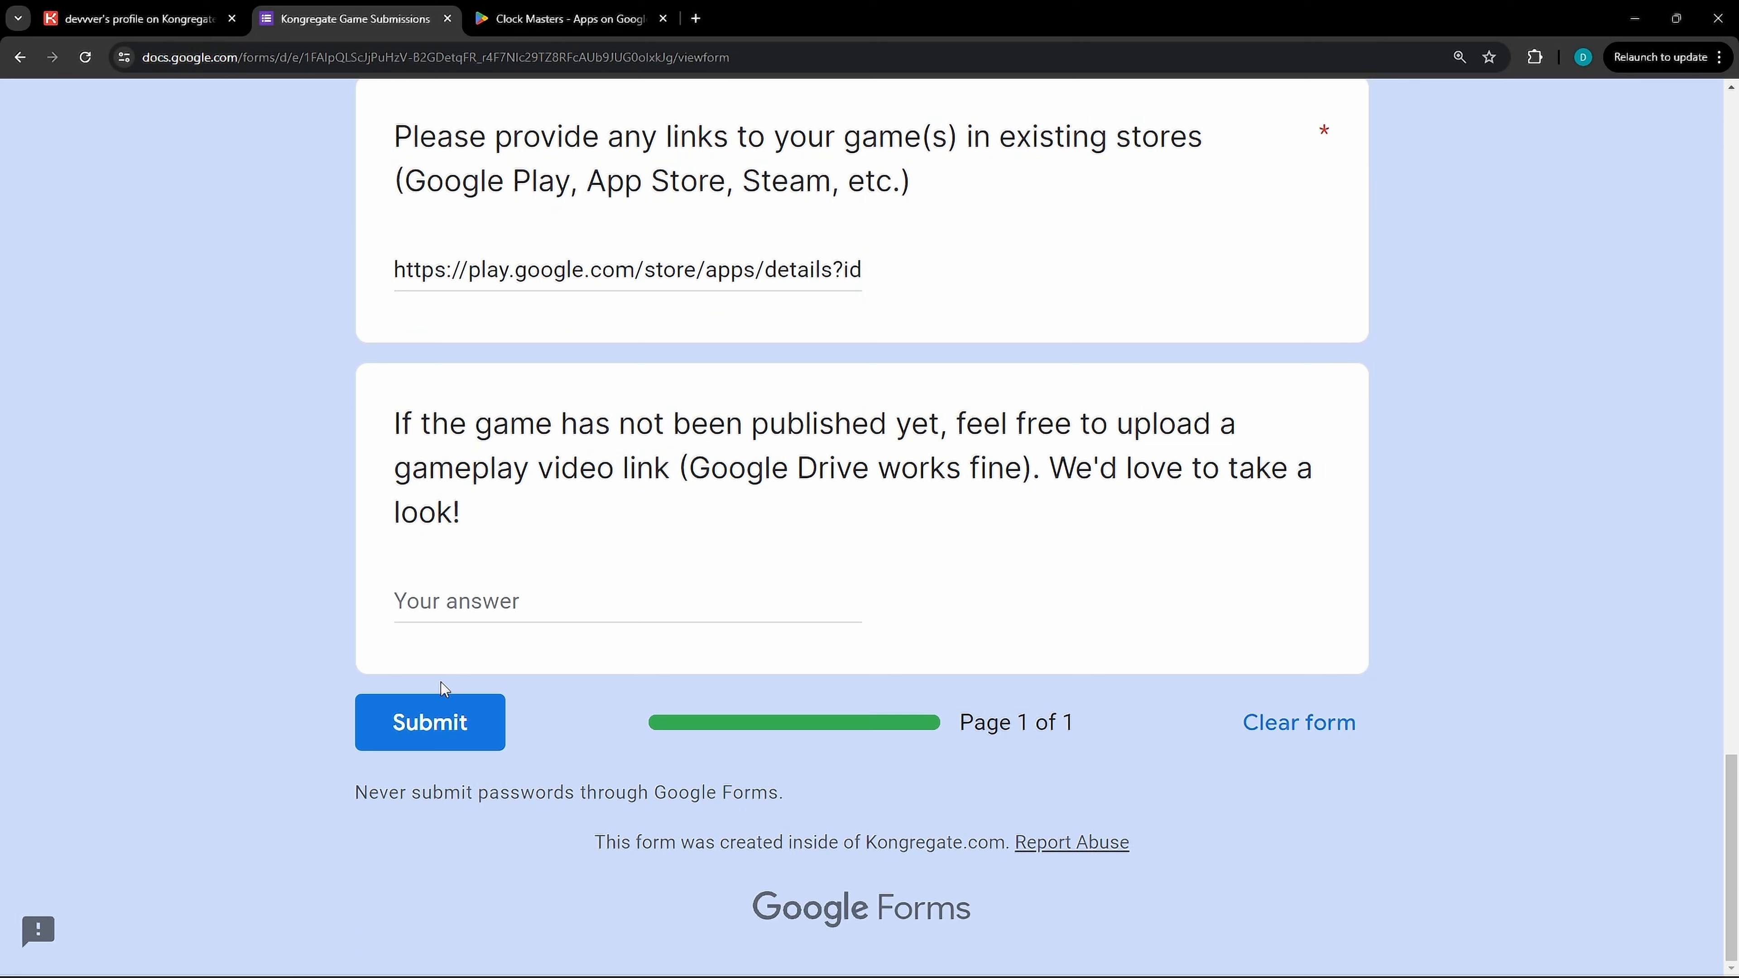
left_click(432, 731)
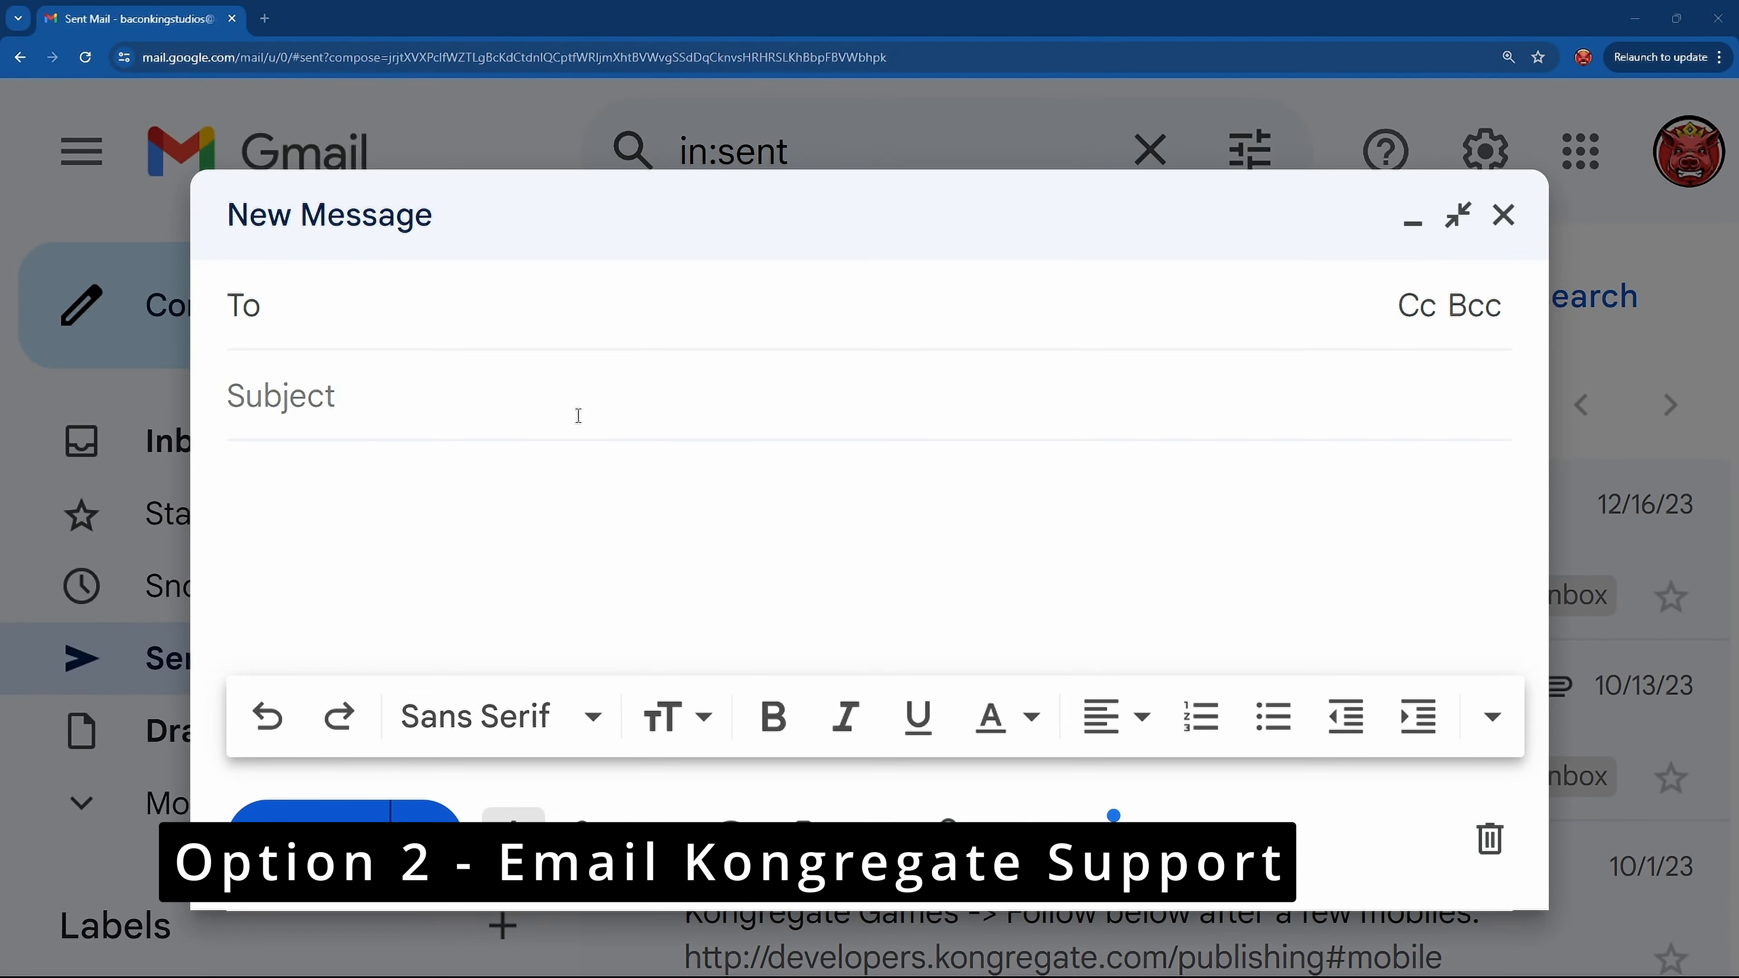
In Gmail, address the new message to Kongregate's contact email
left_click(392, 304)
type("bd")
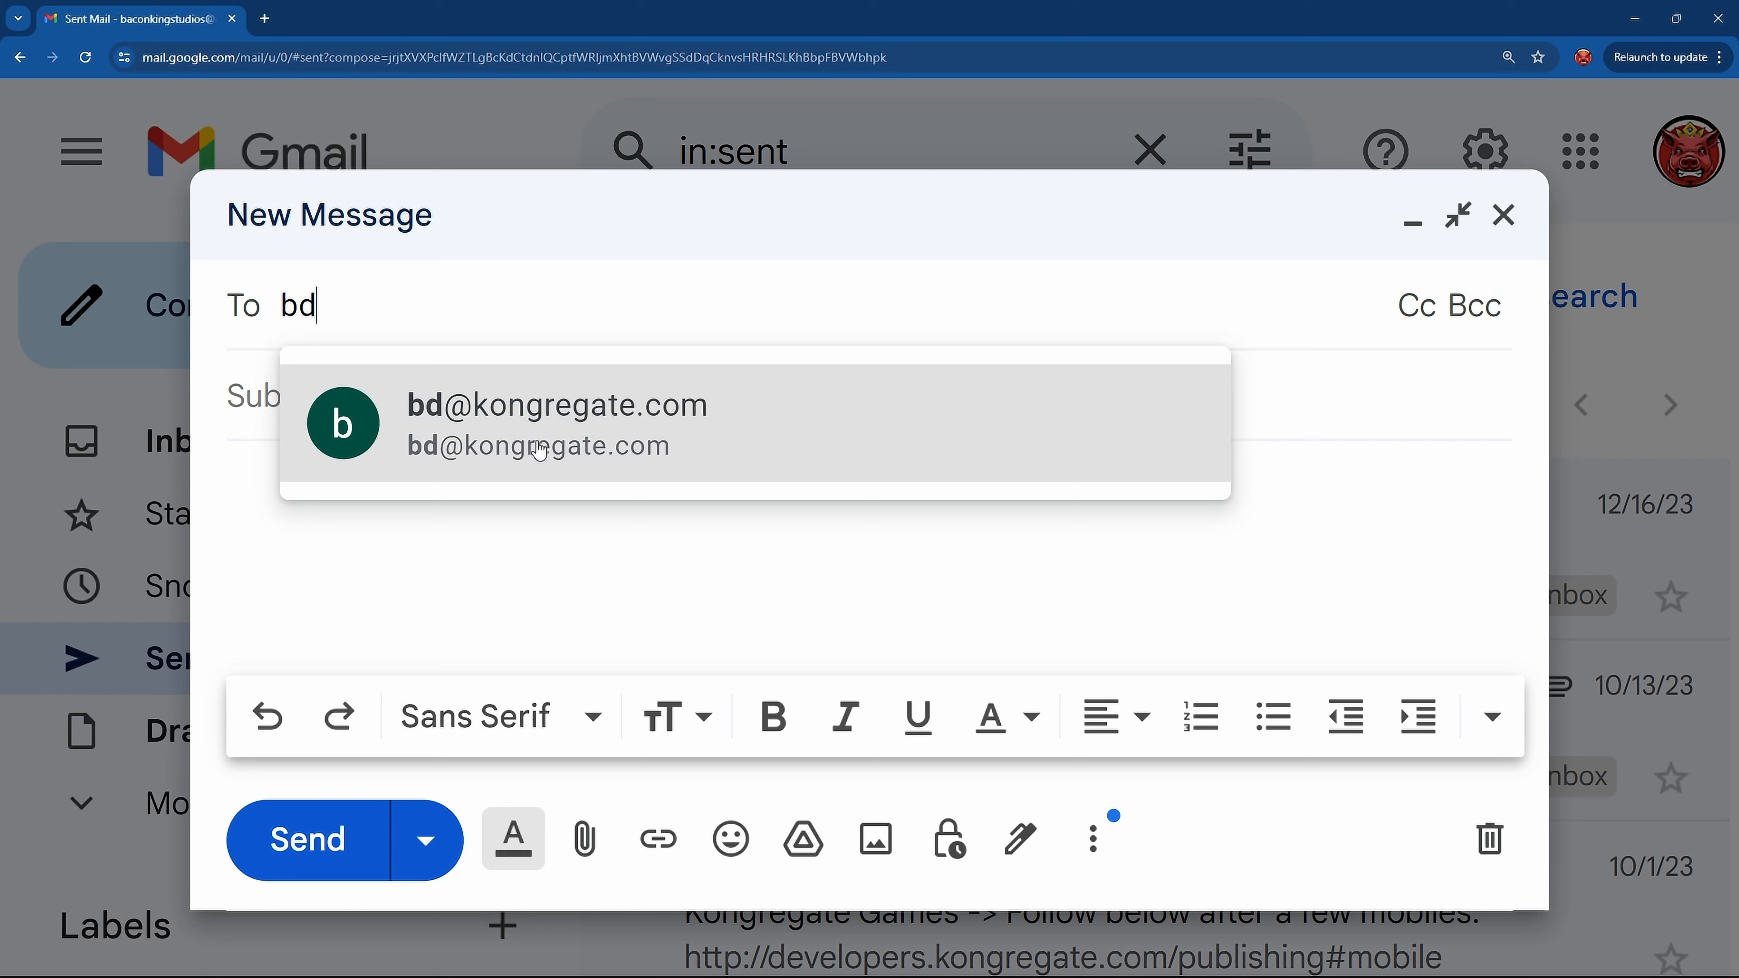
mouse_move(547, 415)
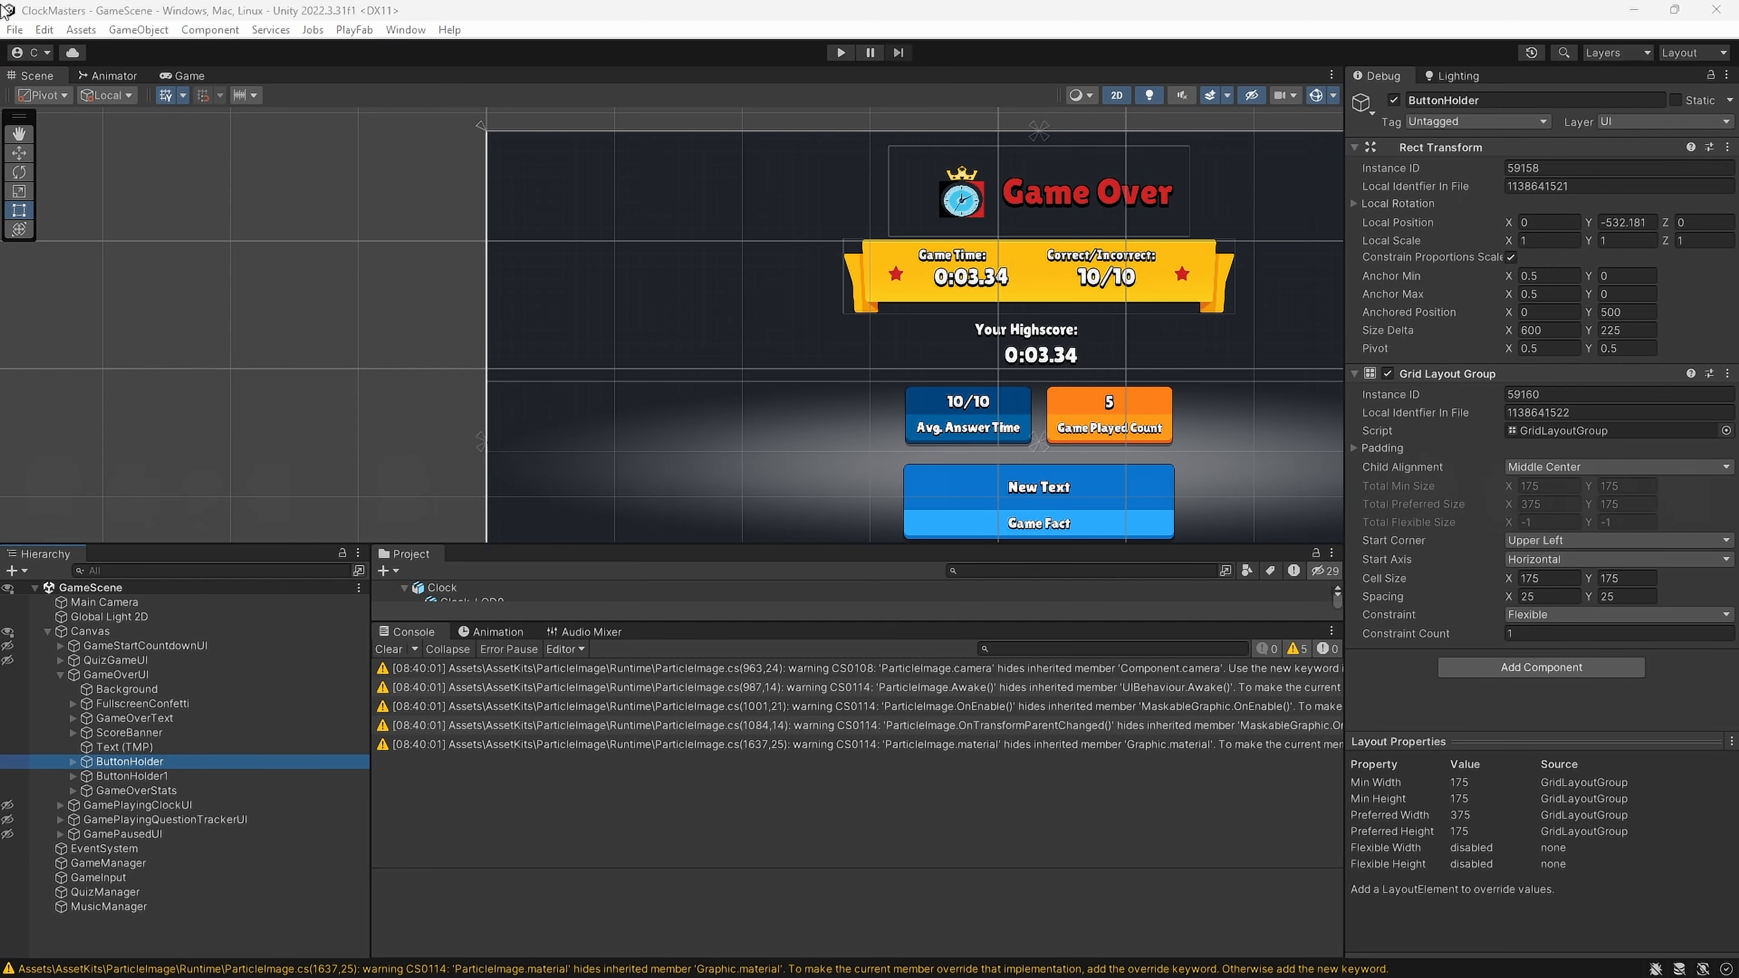
In Unity, switch the ClockMasters project's build platform to WebGL in Build Settings
left_click(15, 31)
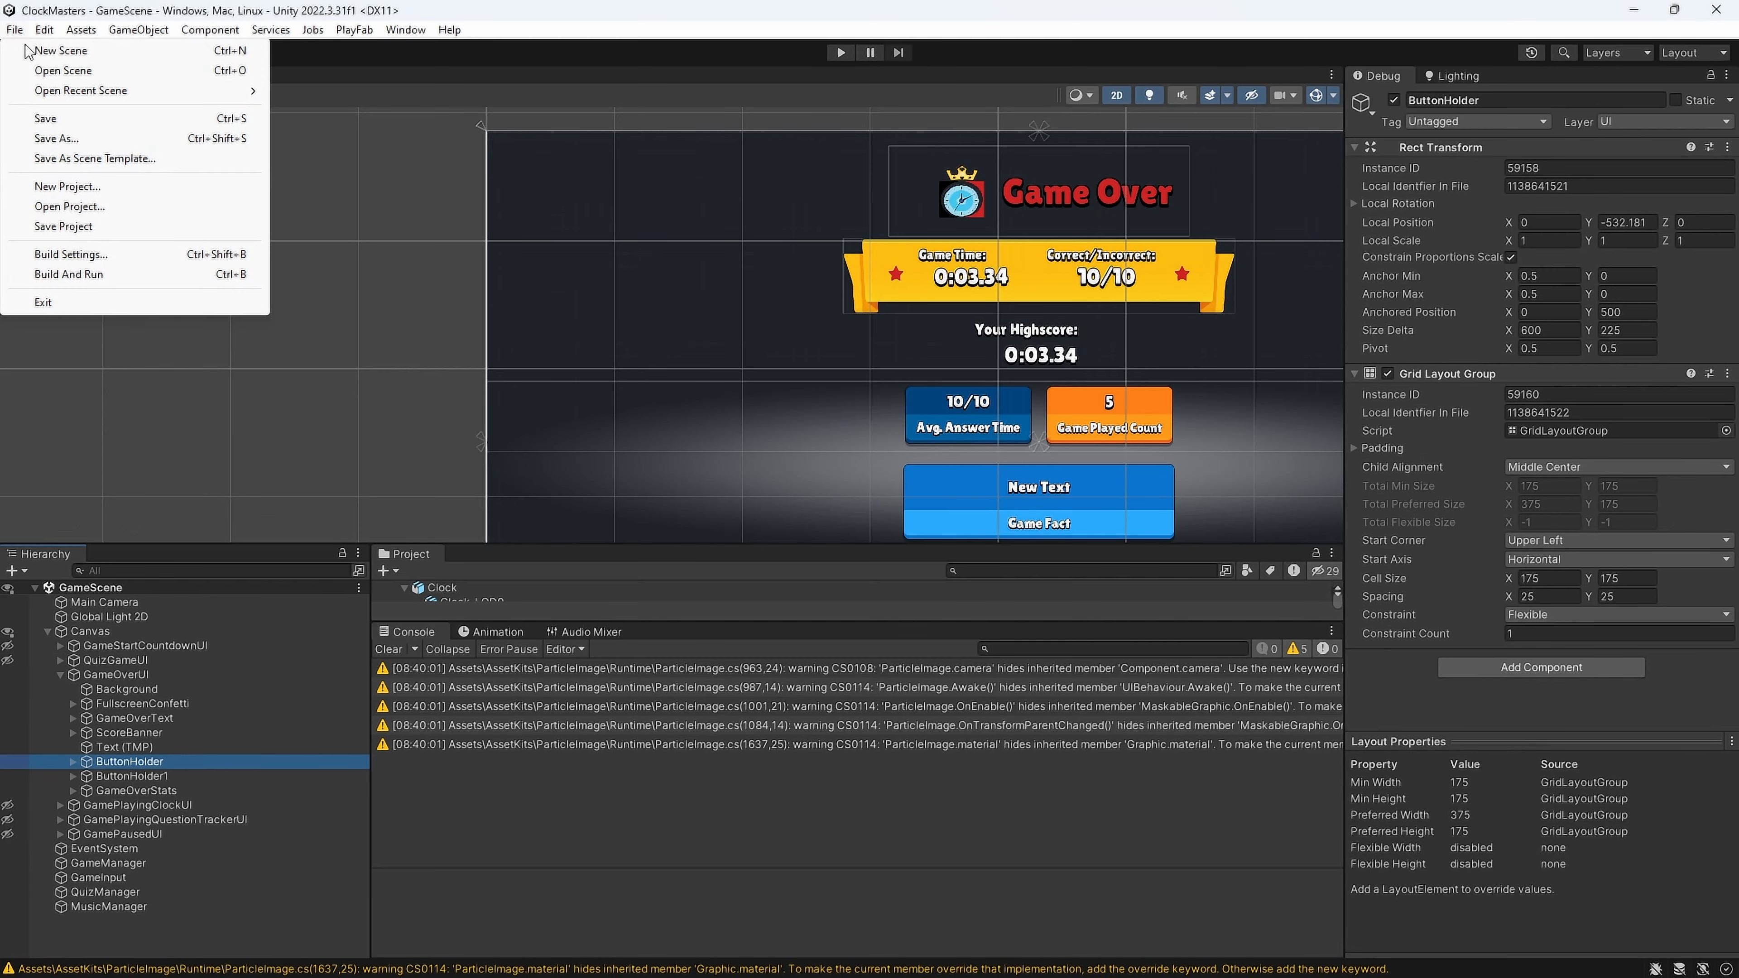
left_click(102, 253)
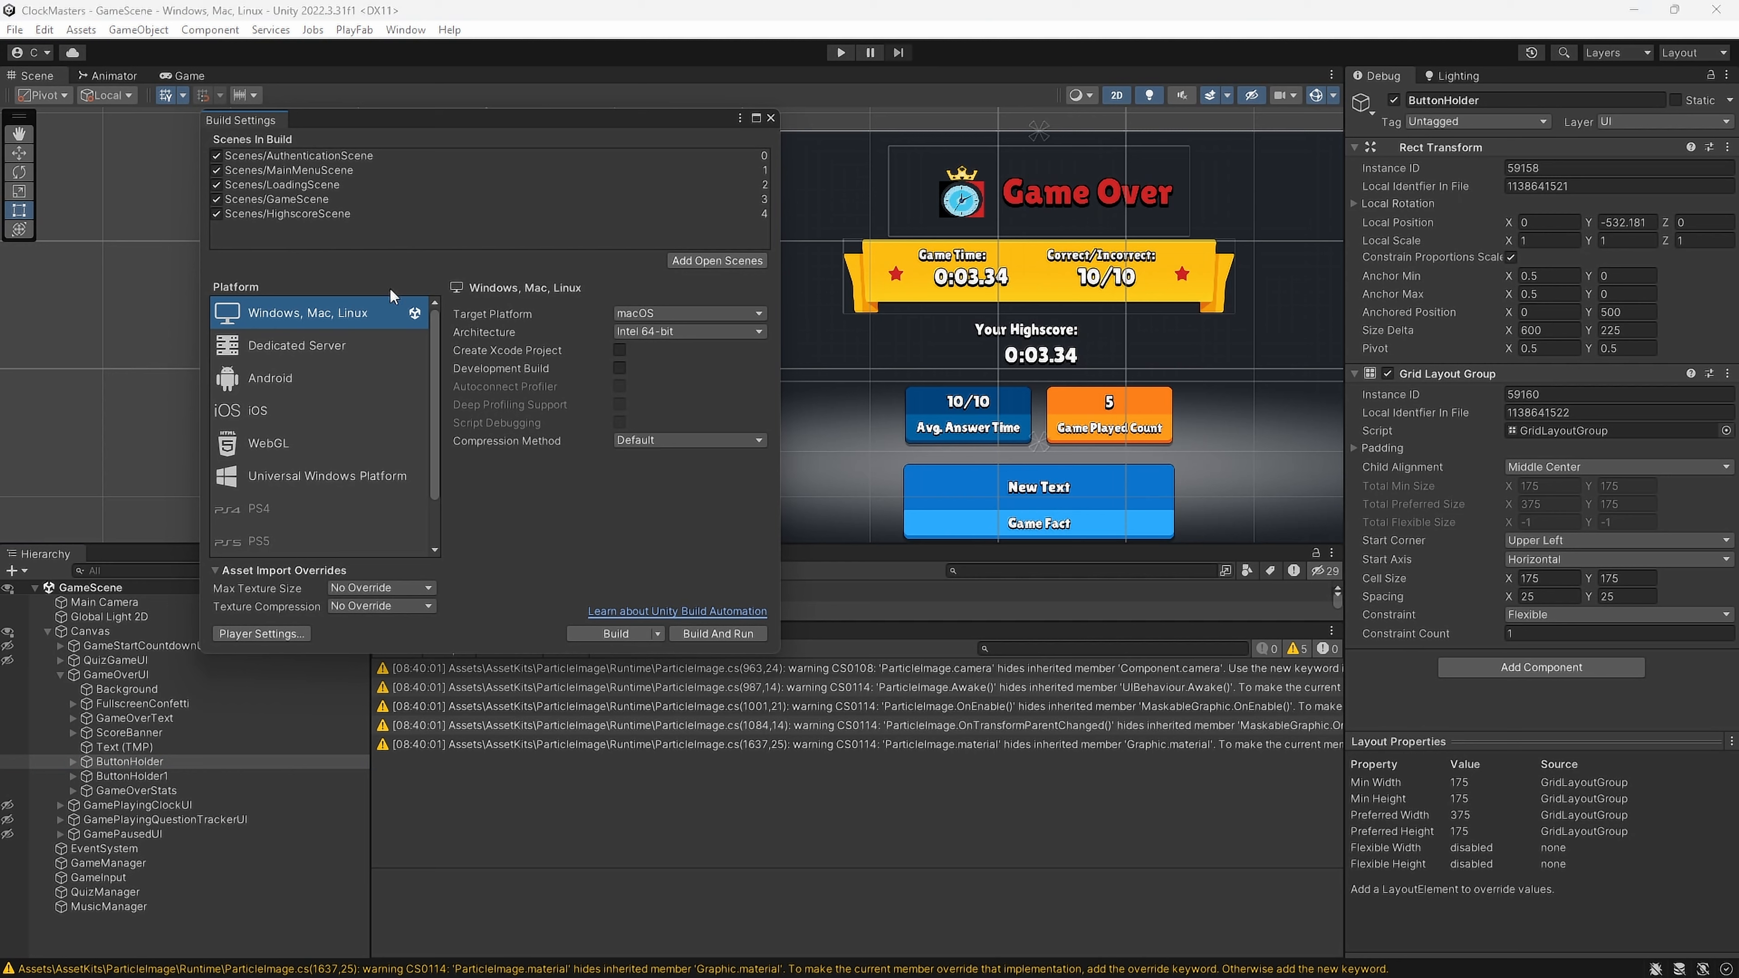
left_click(309, 451)
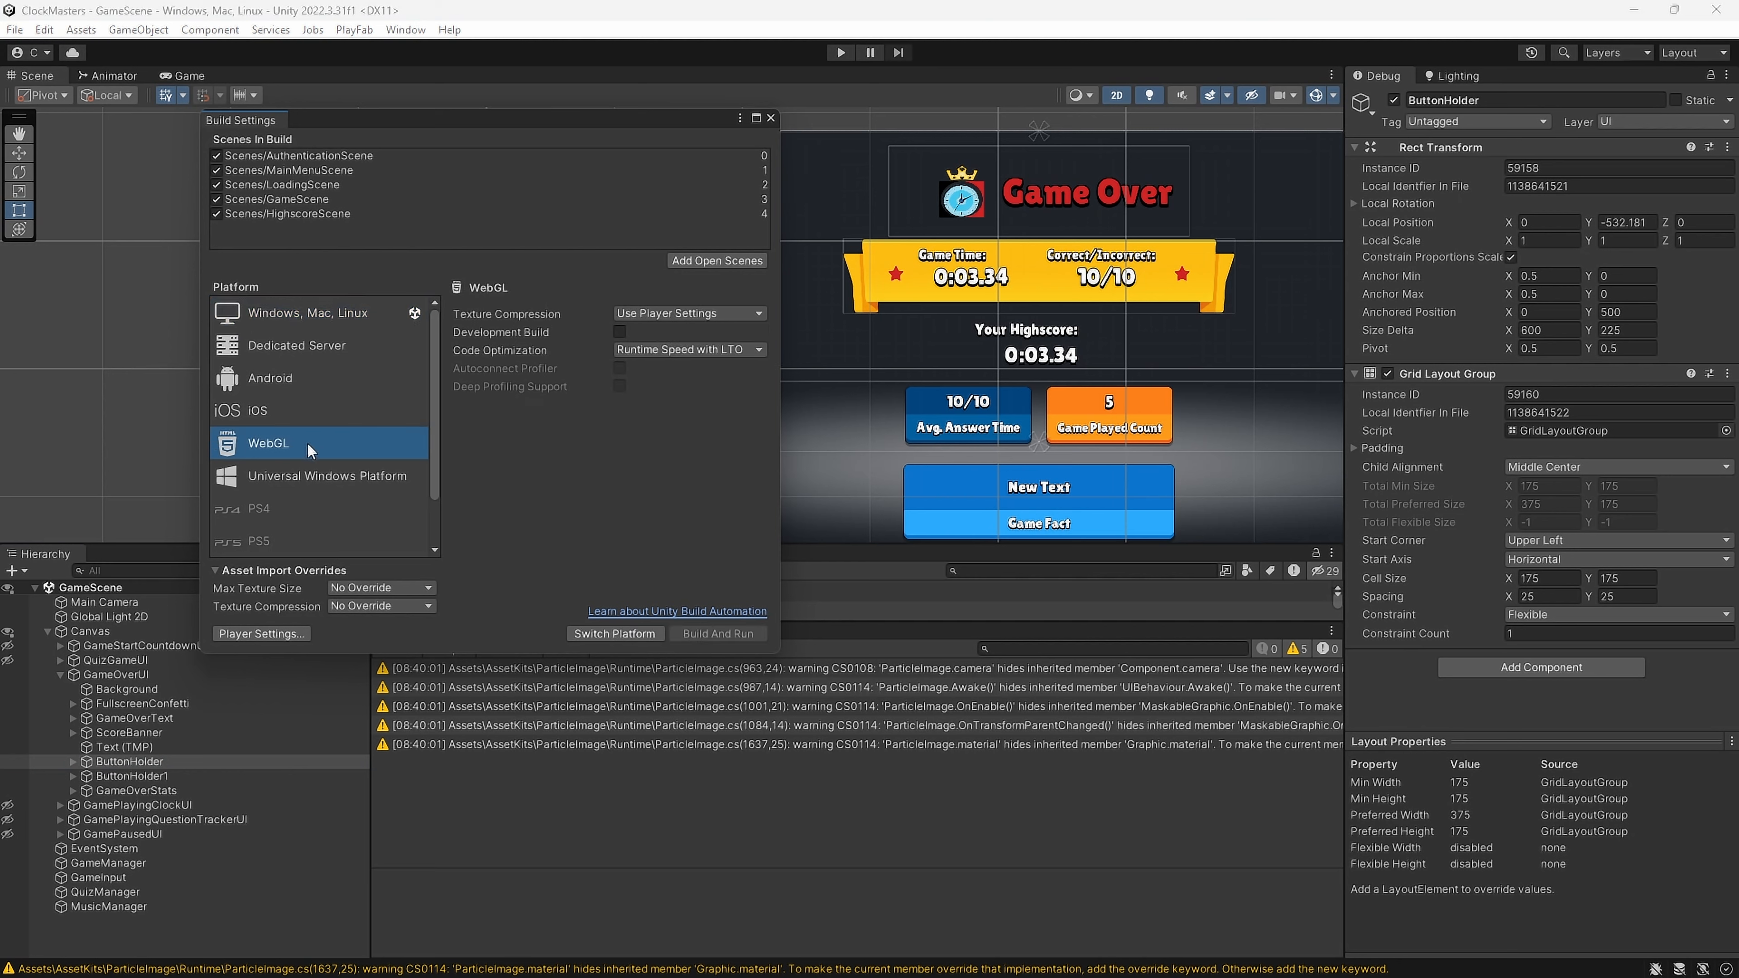
left_click(587, 632)
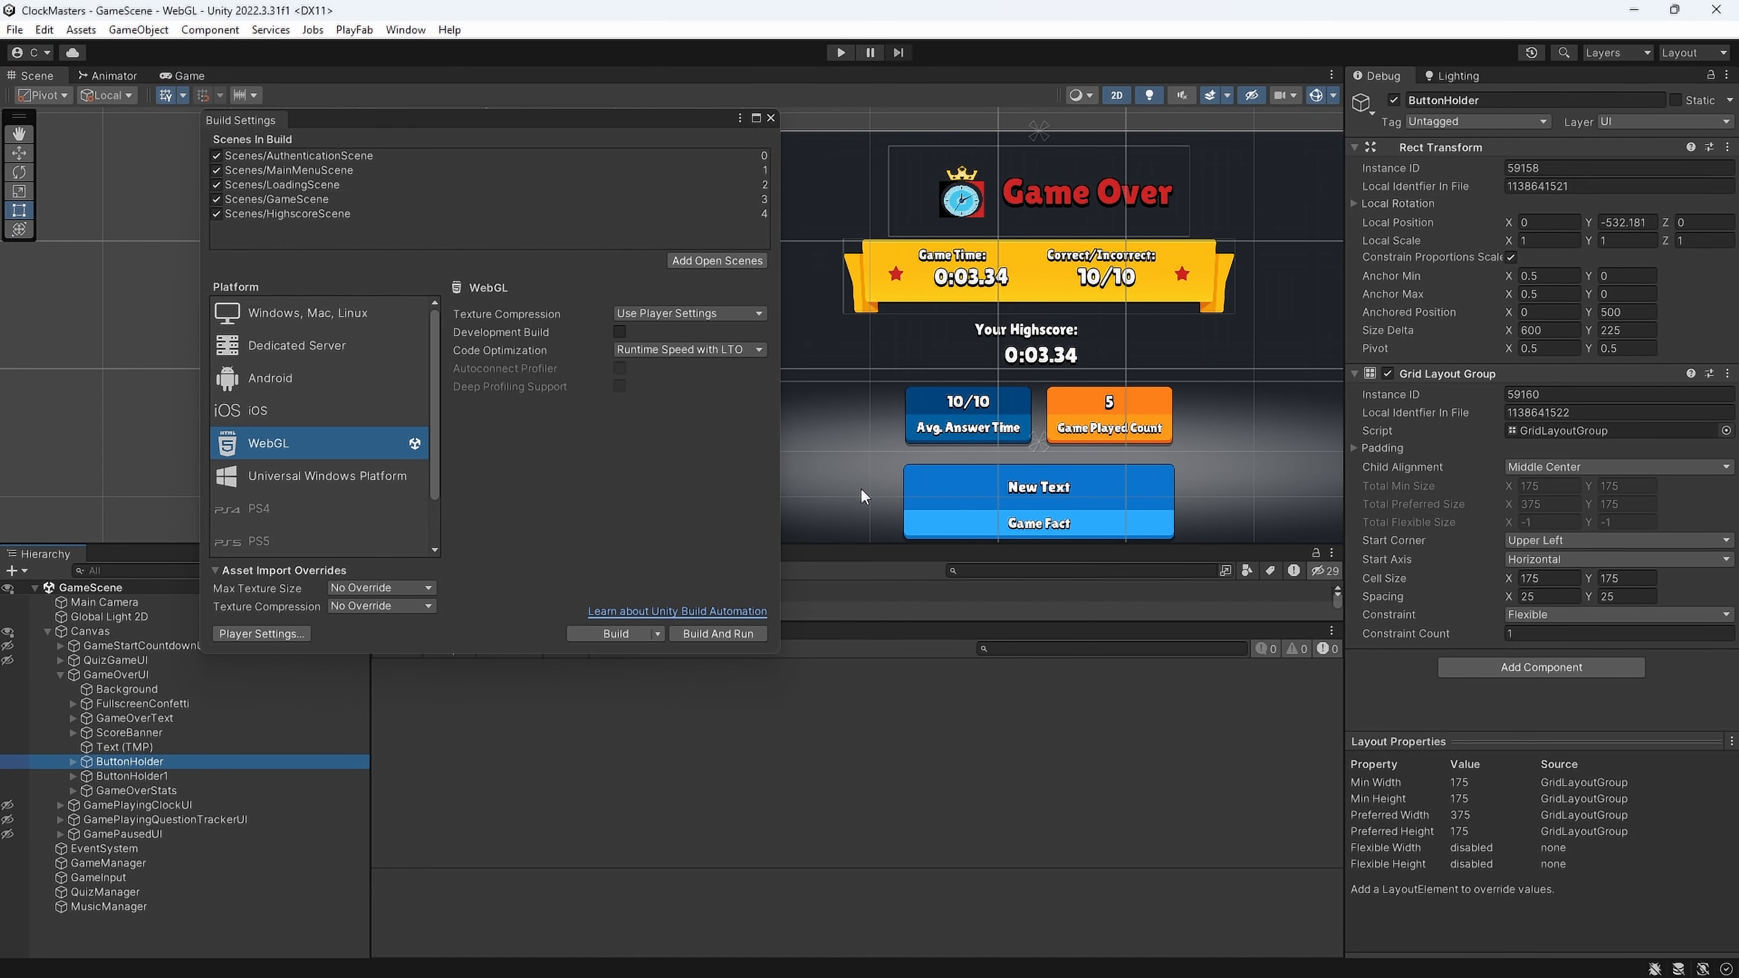
Open the WebGL Player settings and review the Resolution and Presentation and Publishing Settings sections
left_click(282, 632)
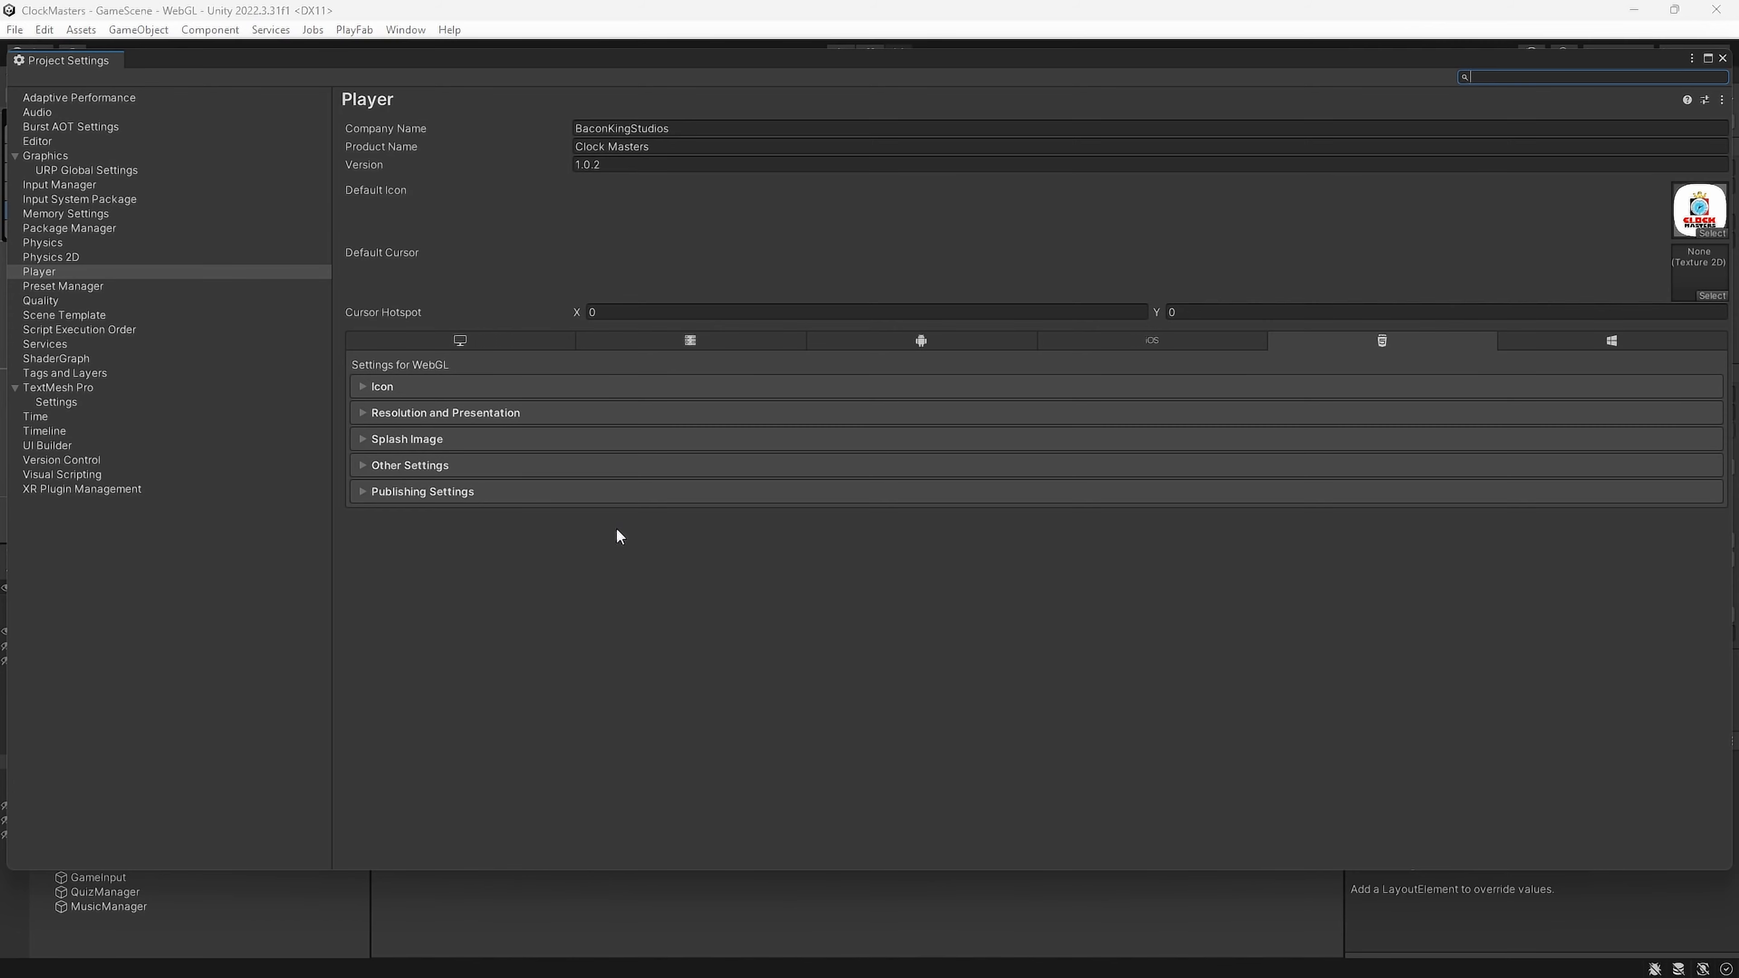
left_click(423, 414)
left_click(427, 500)
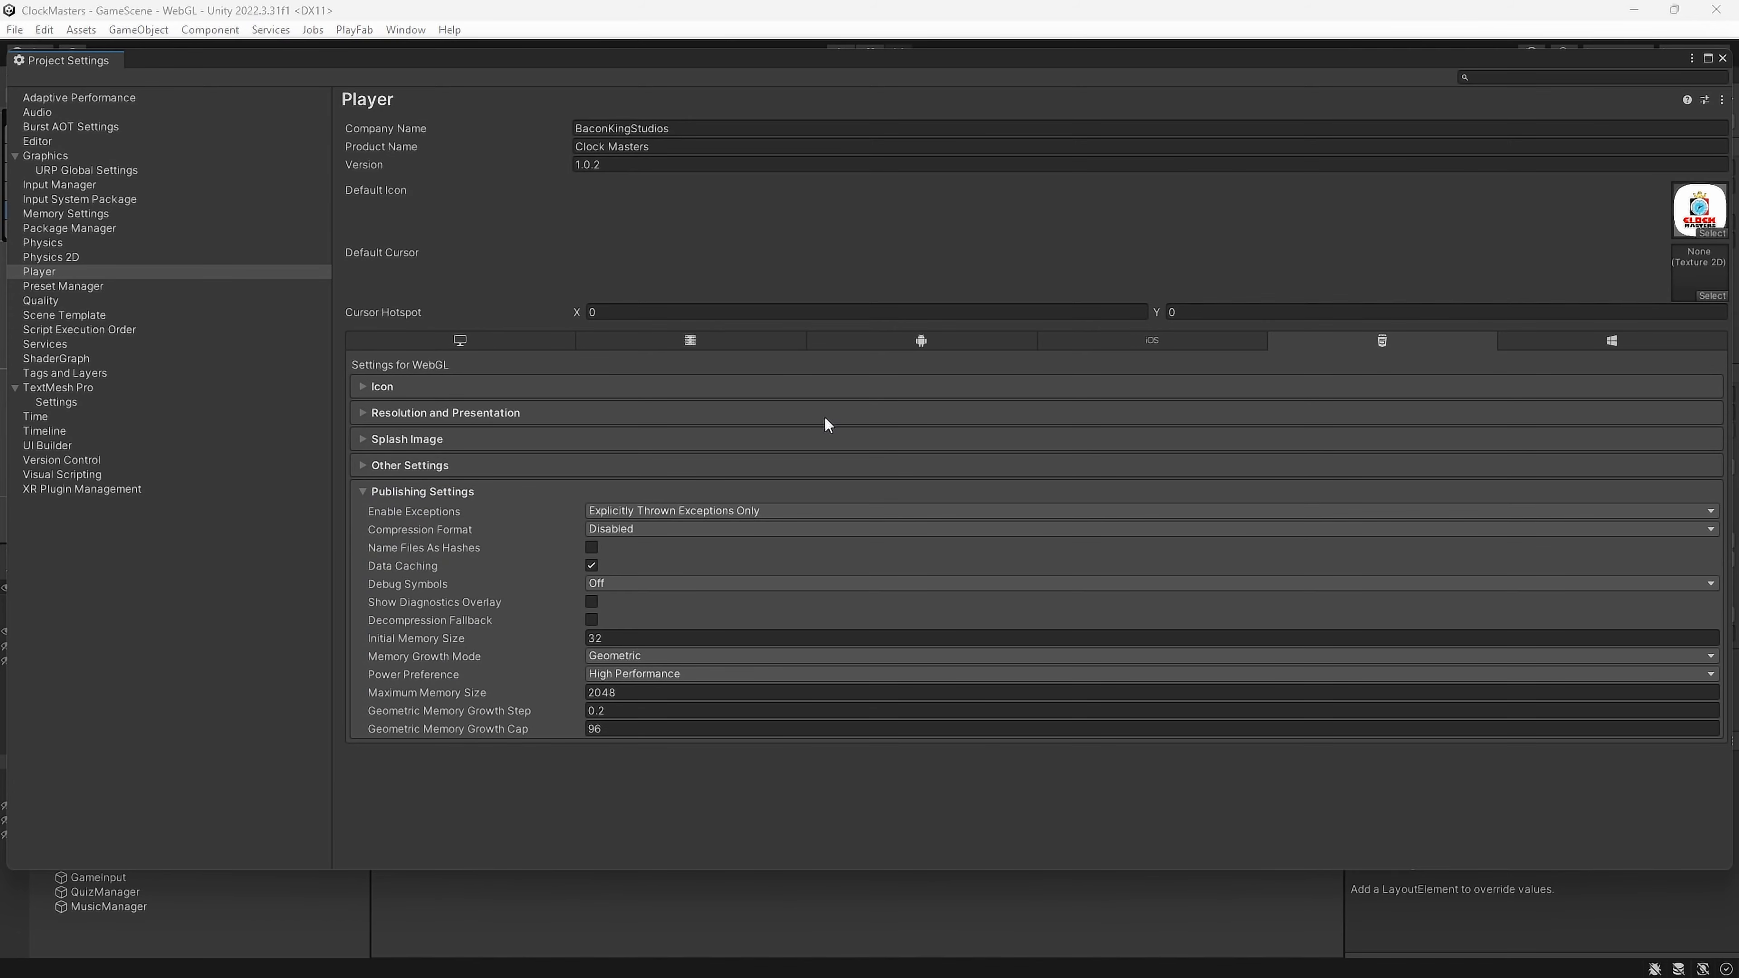
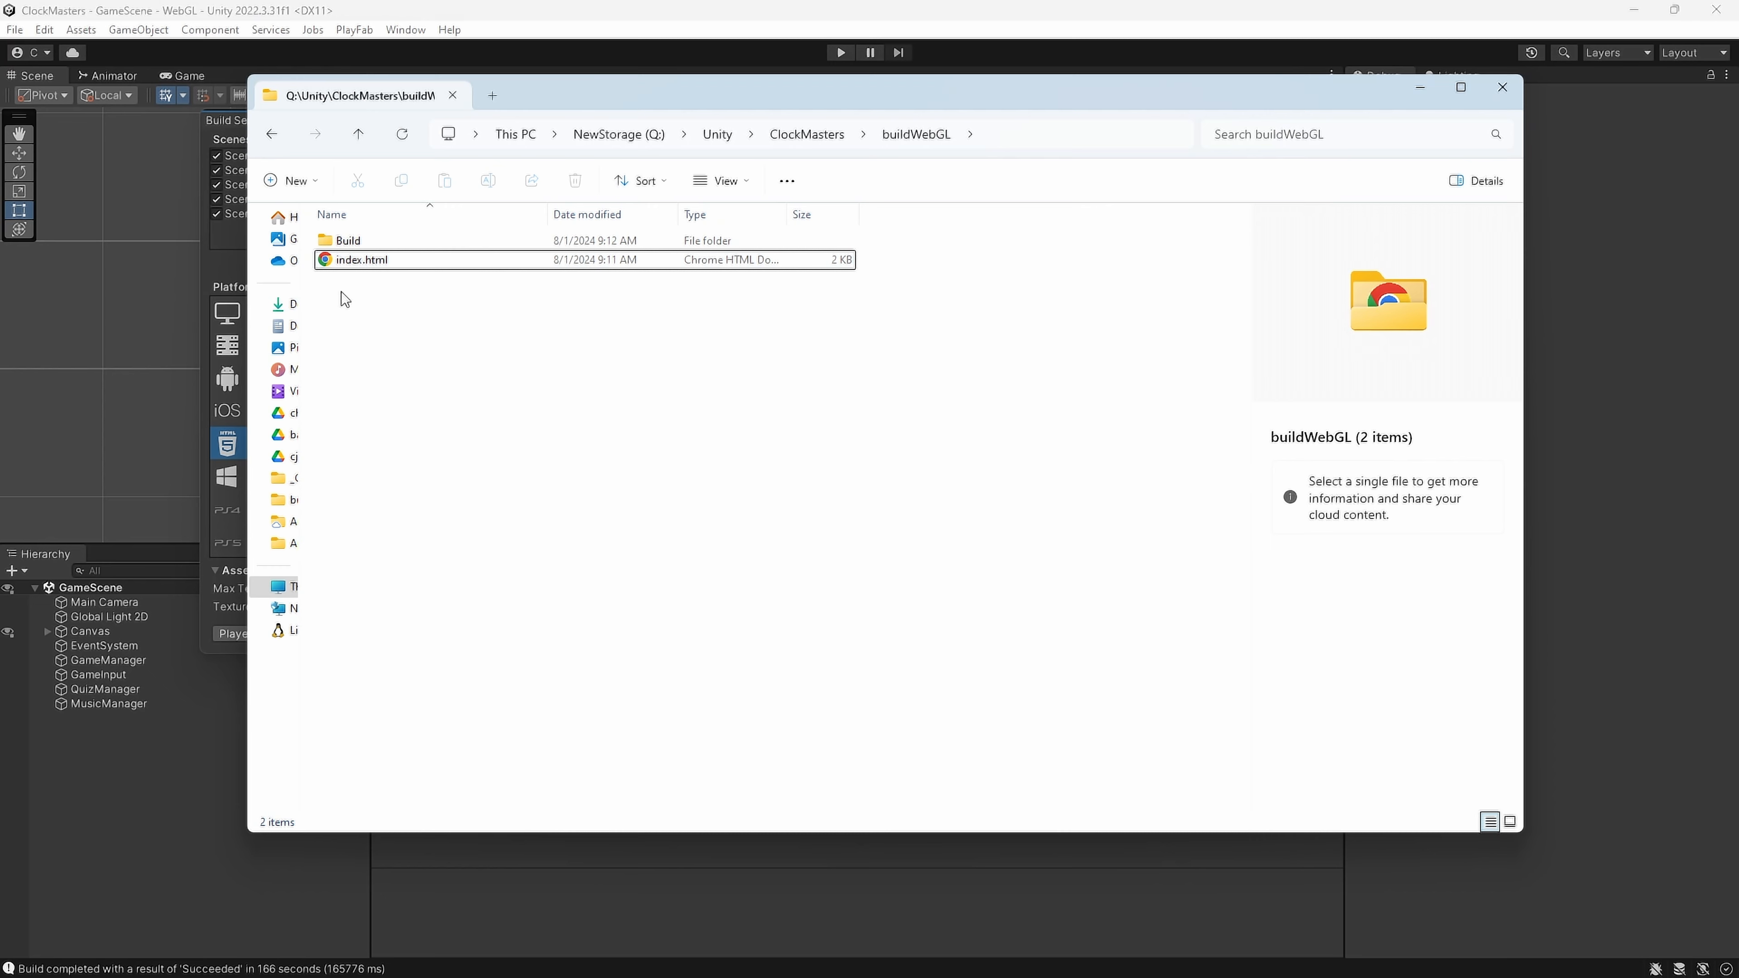
Compress the Build folder and index.html in buildWebGL into a ZIP file named ClockMasters_WebGLBuild
left_click(355, 248)
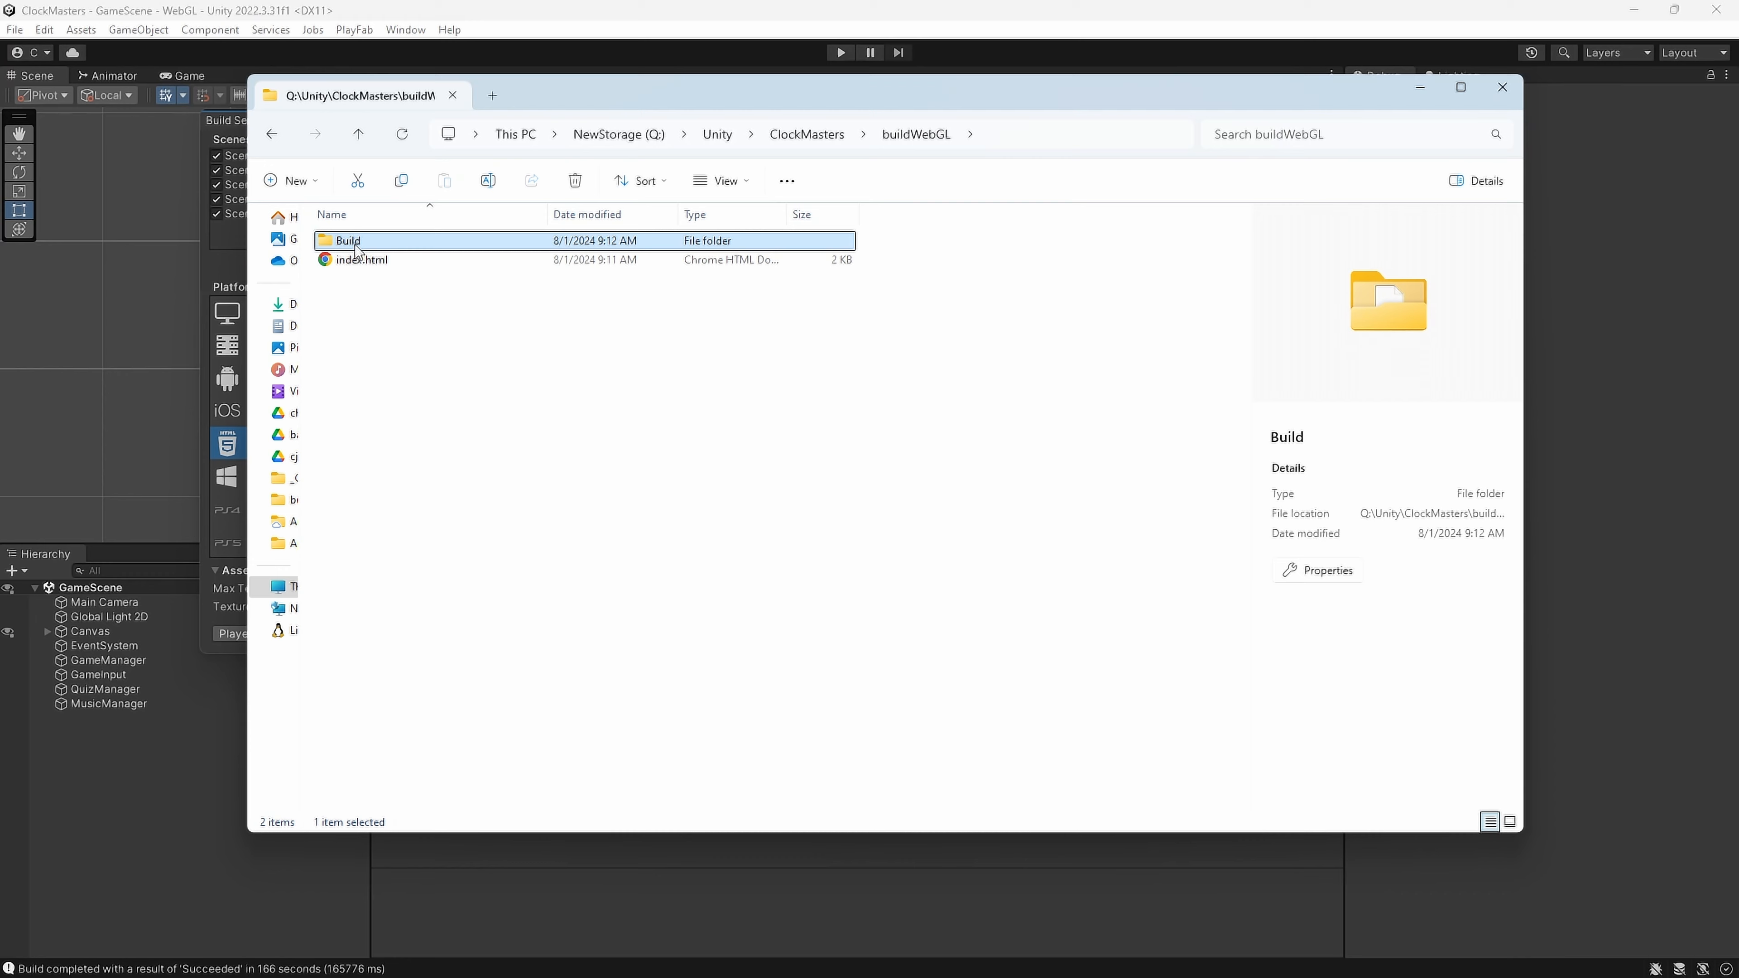
key("ctrl+a")
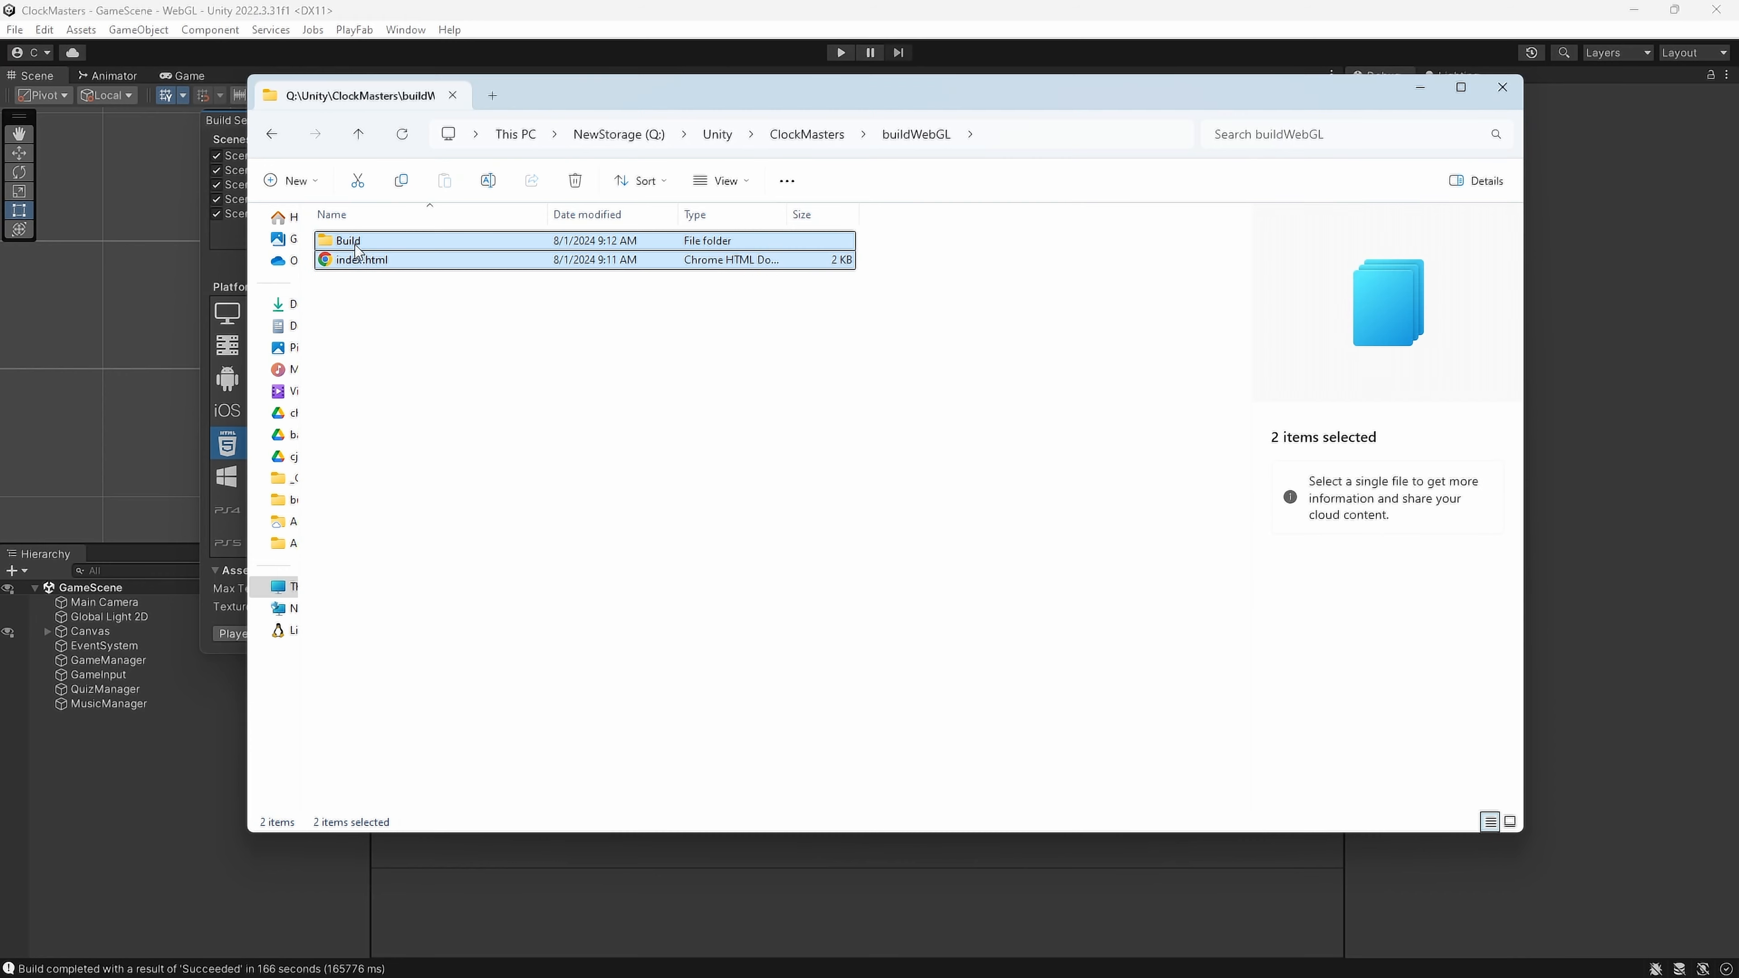
right_click(356, 248)
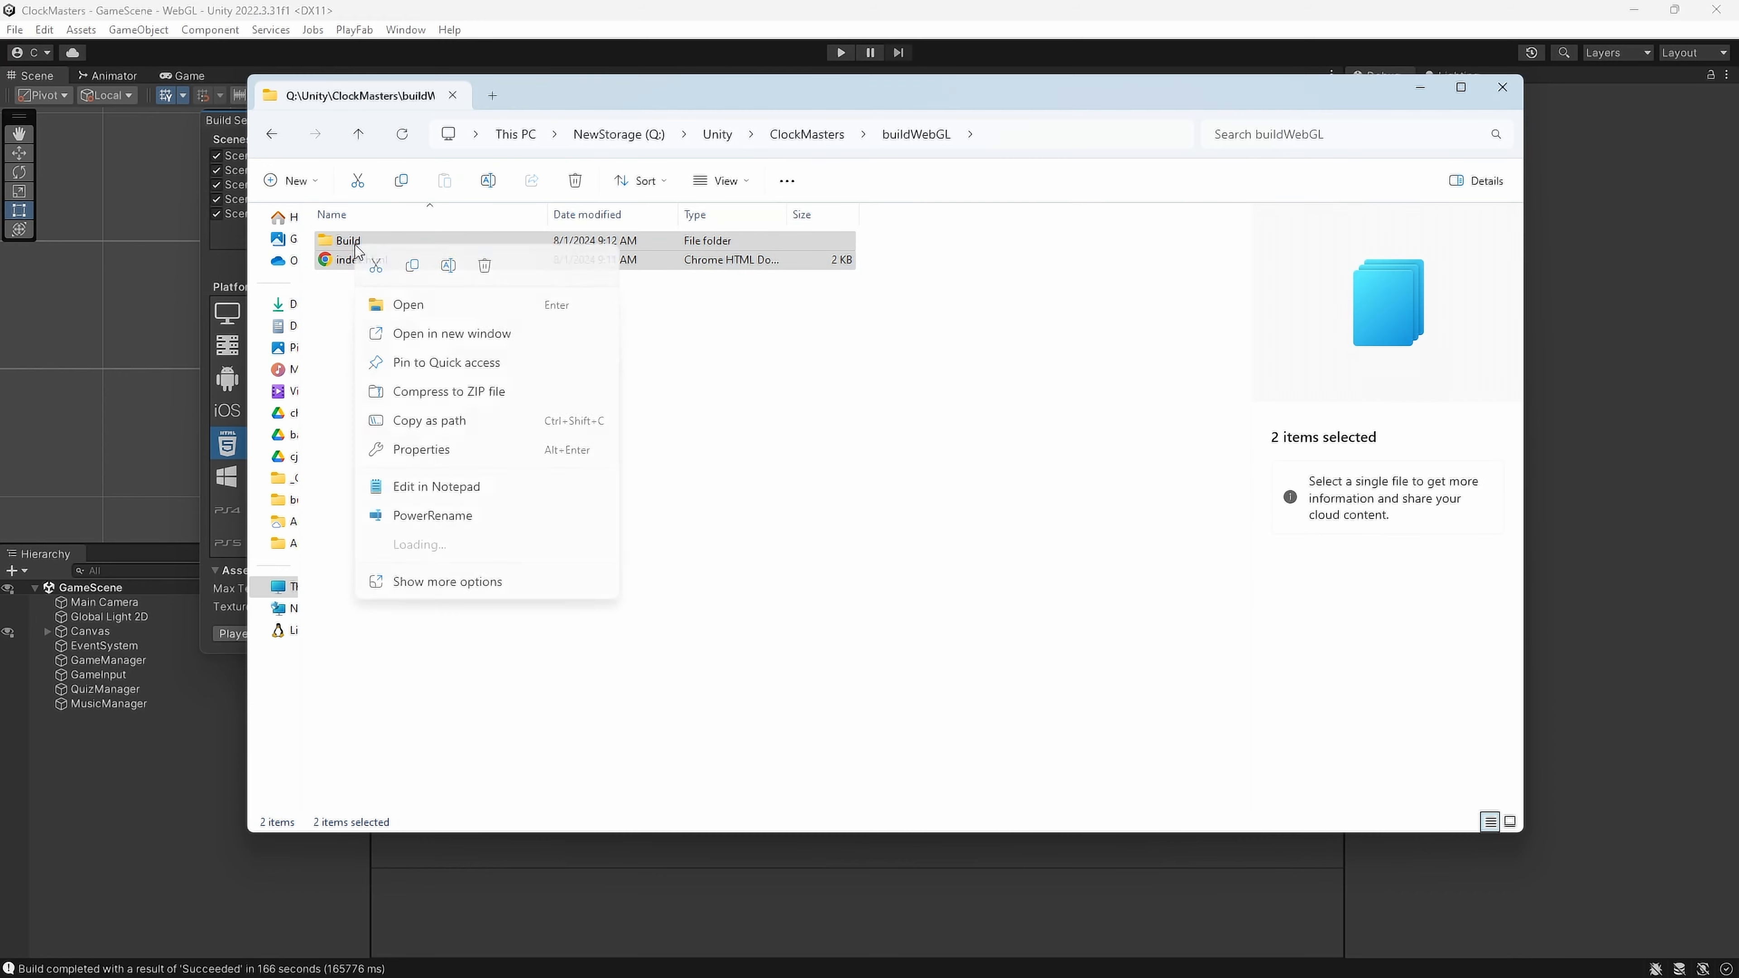
left_click(464, 392)
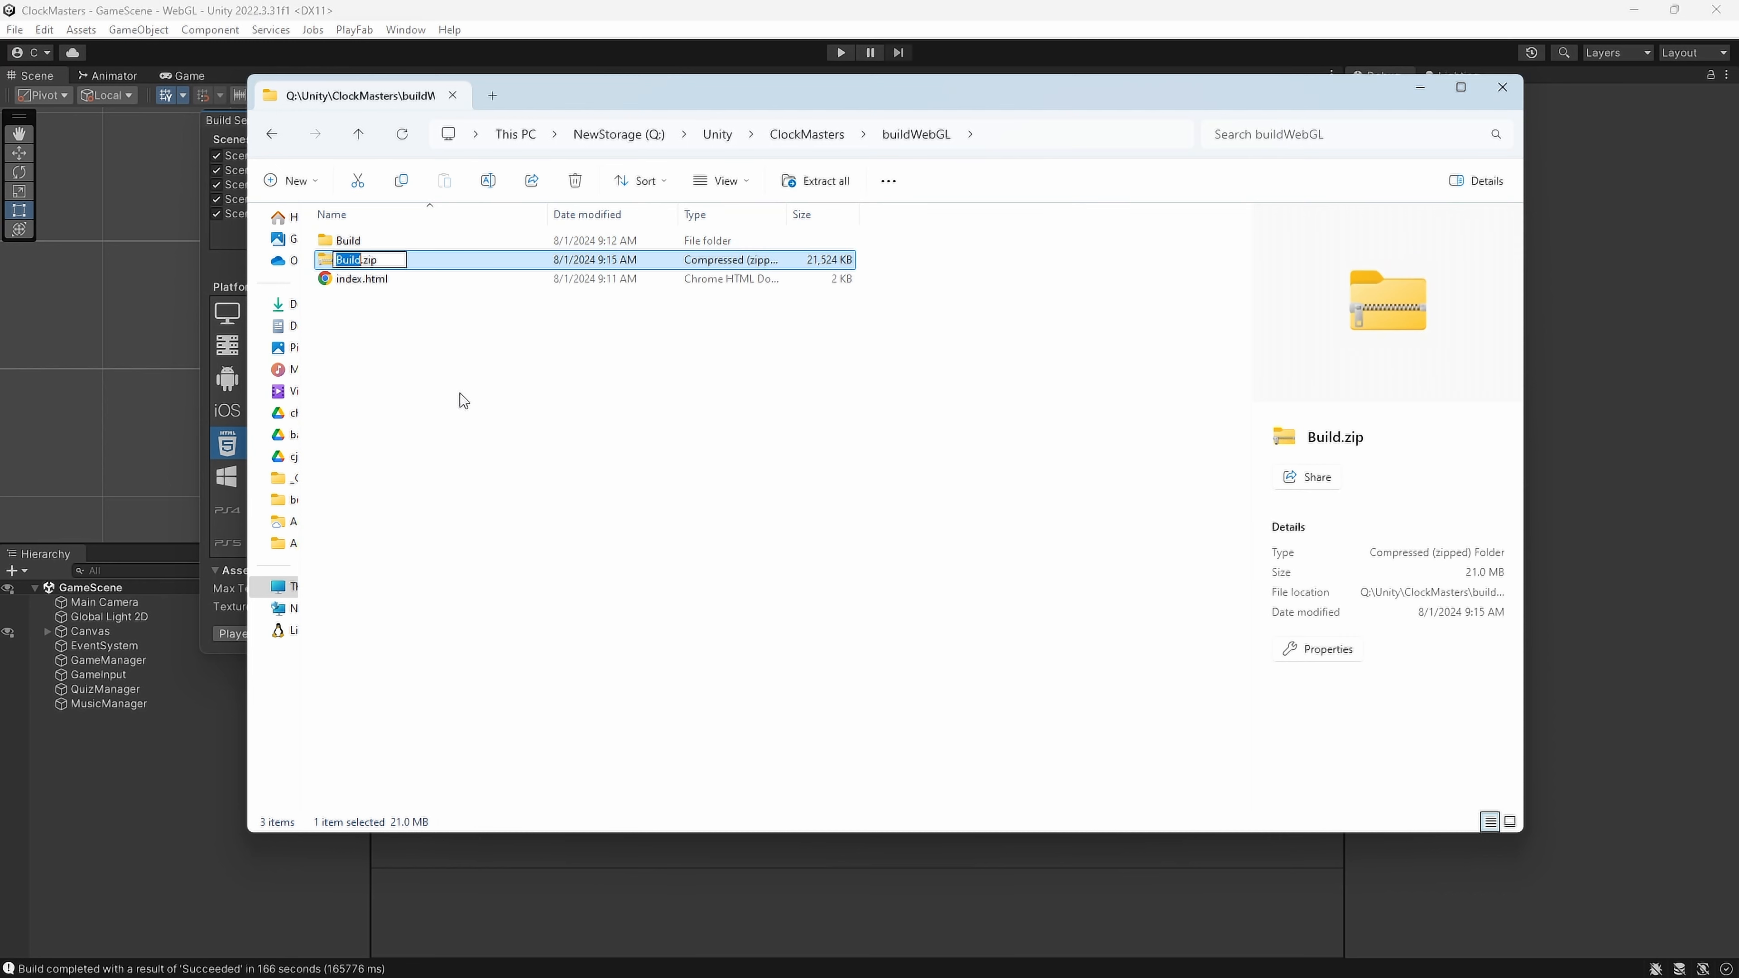
type("Clock")
type("Masters_WebGLBuild")
left_click(463, 399)
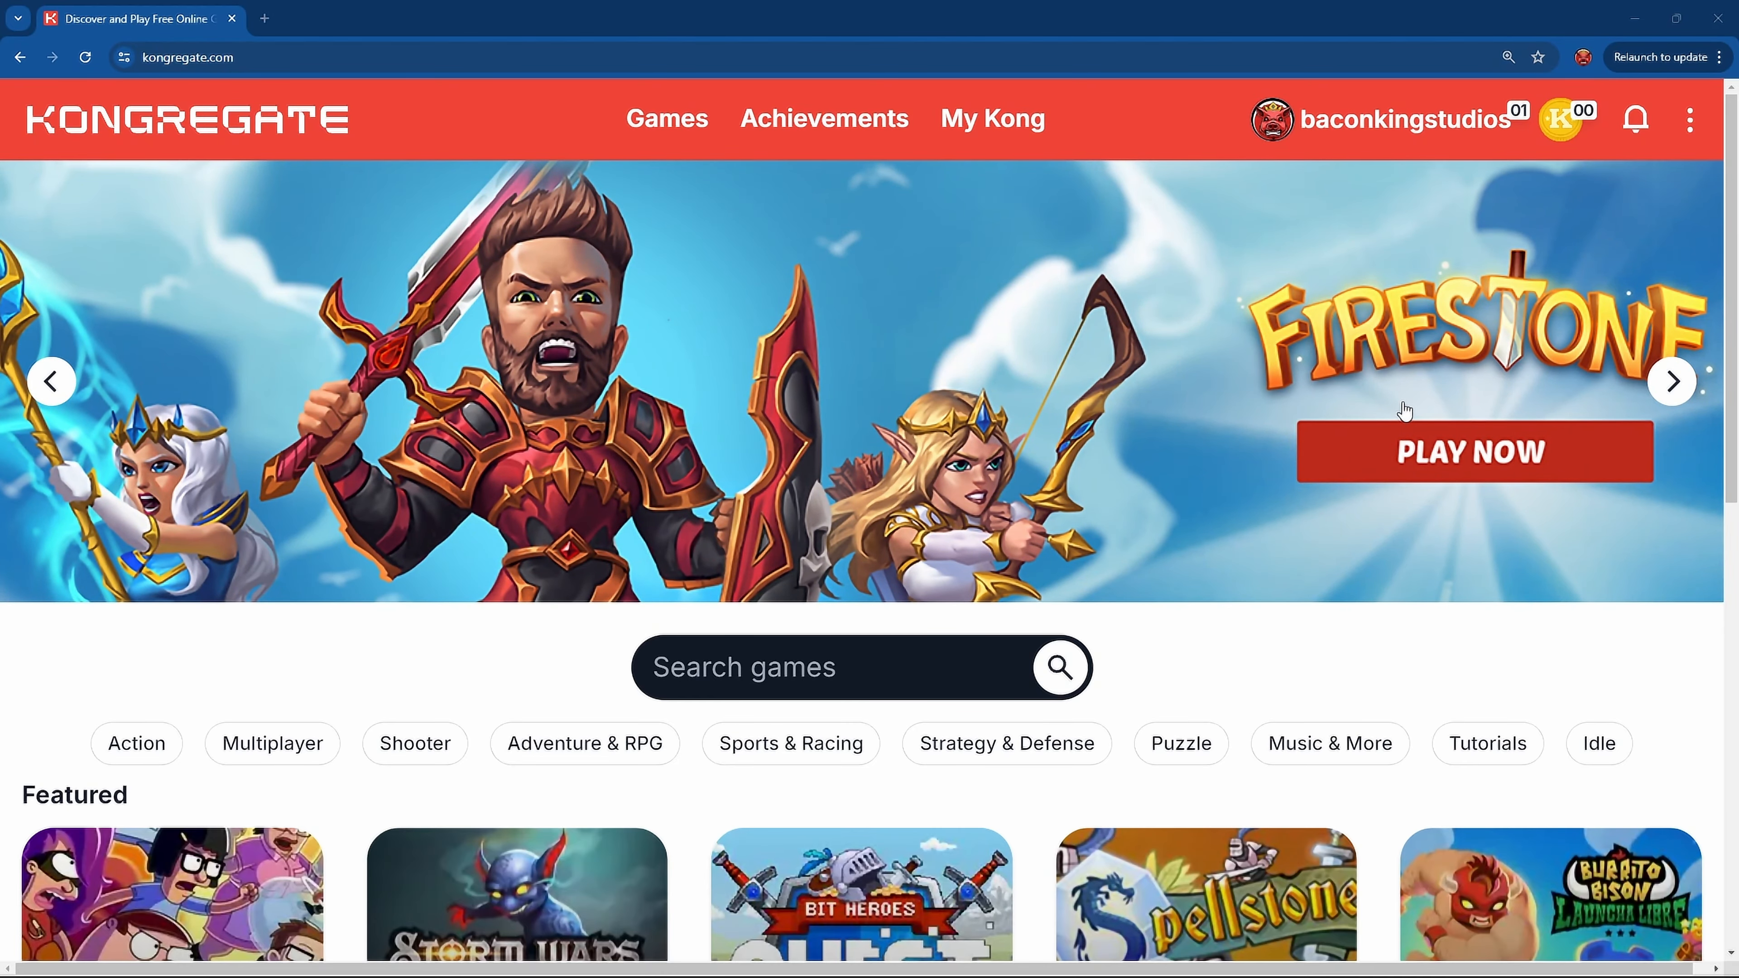
Open Kongregate's Upload Your Game page and look over its address and the Game Info form
left_click(1464, 127)
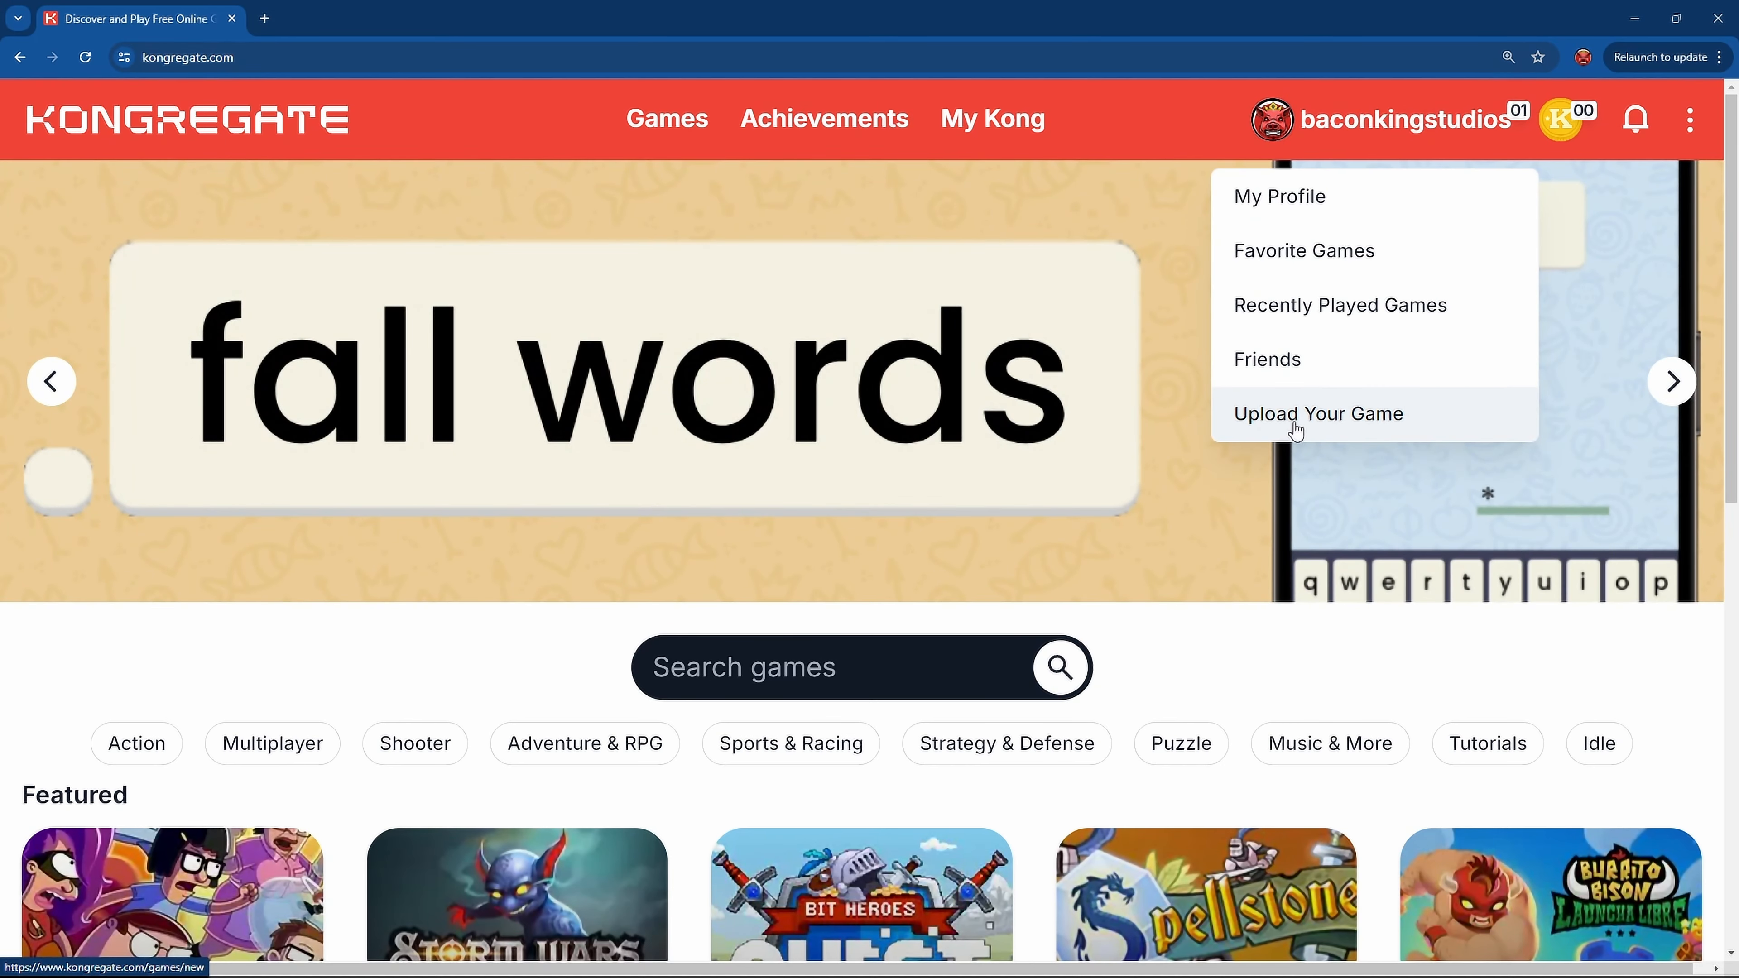
left_click(1296, 429)
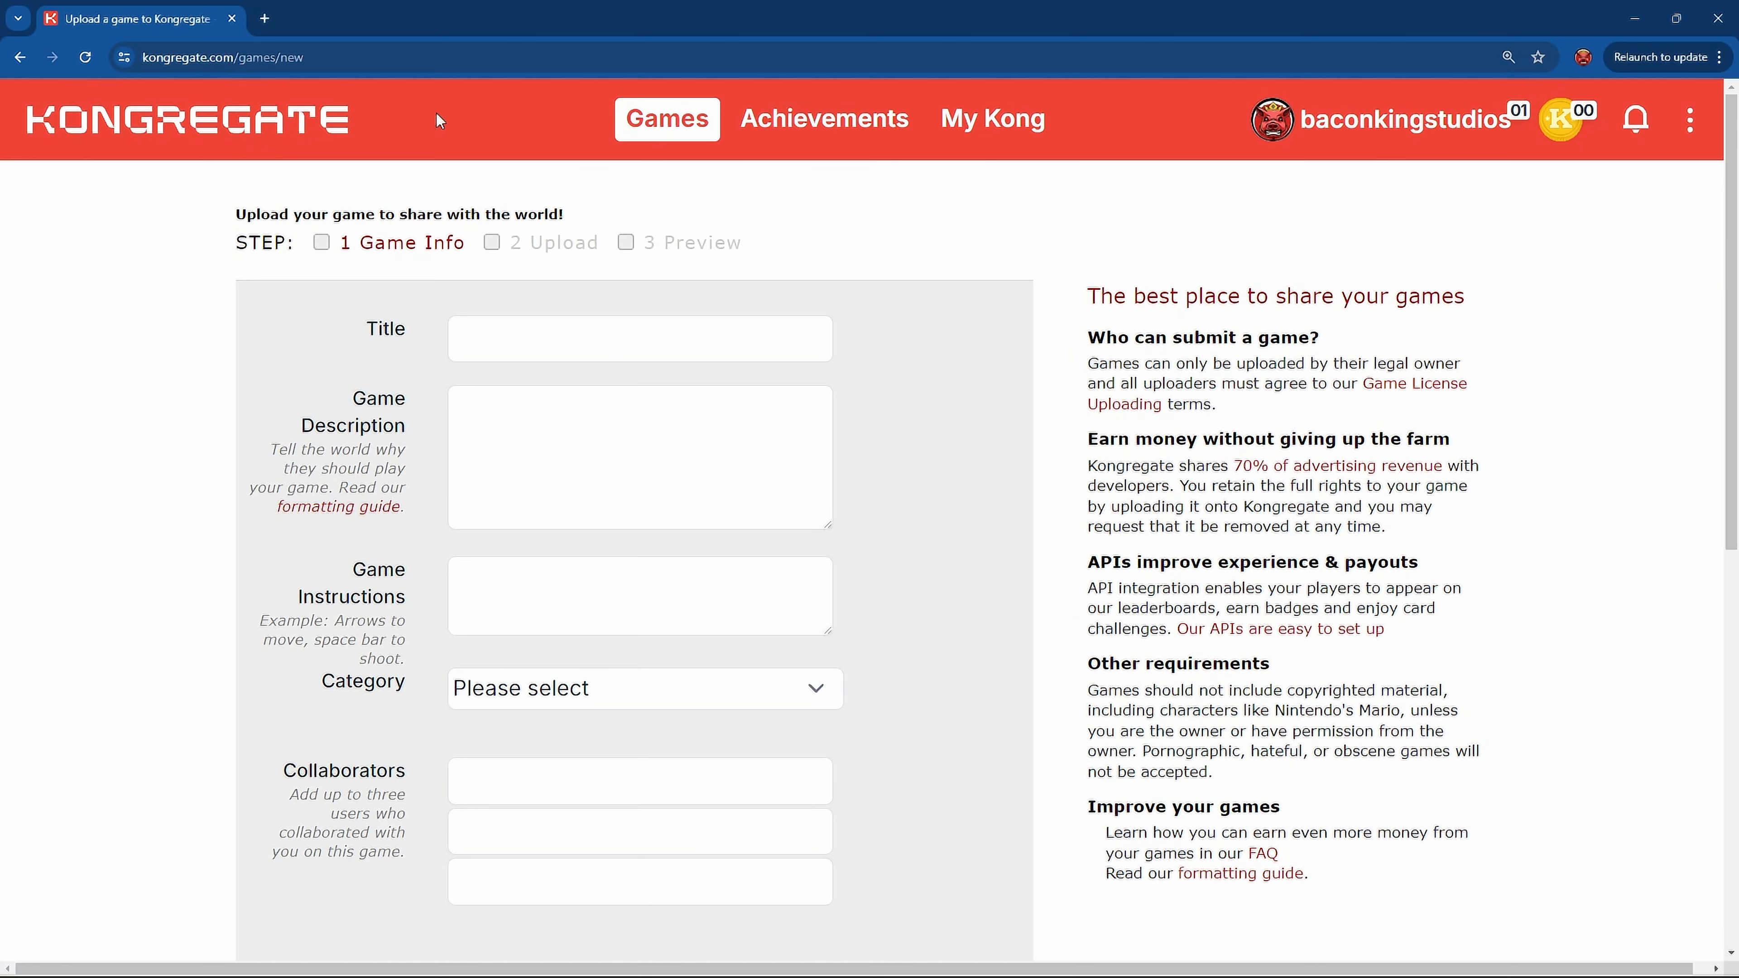
left_click_drag(241, 60, 329, 59)
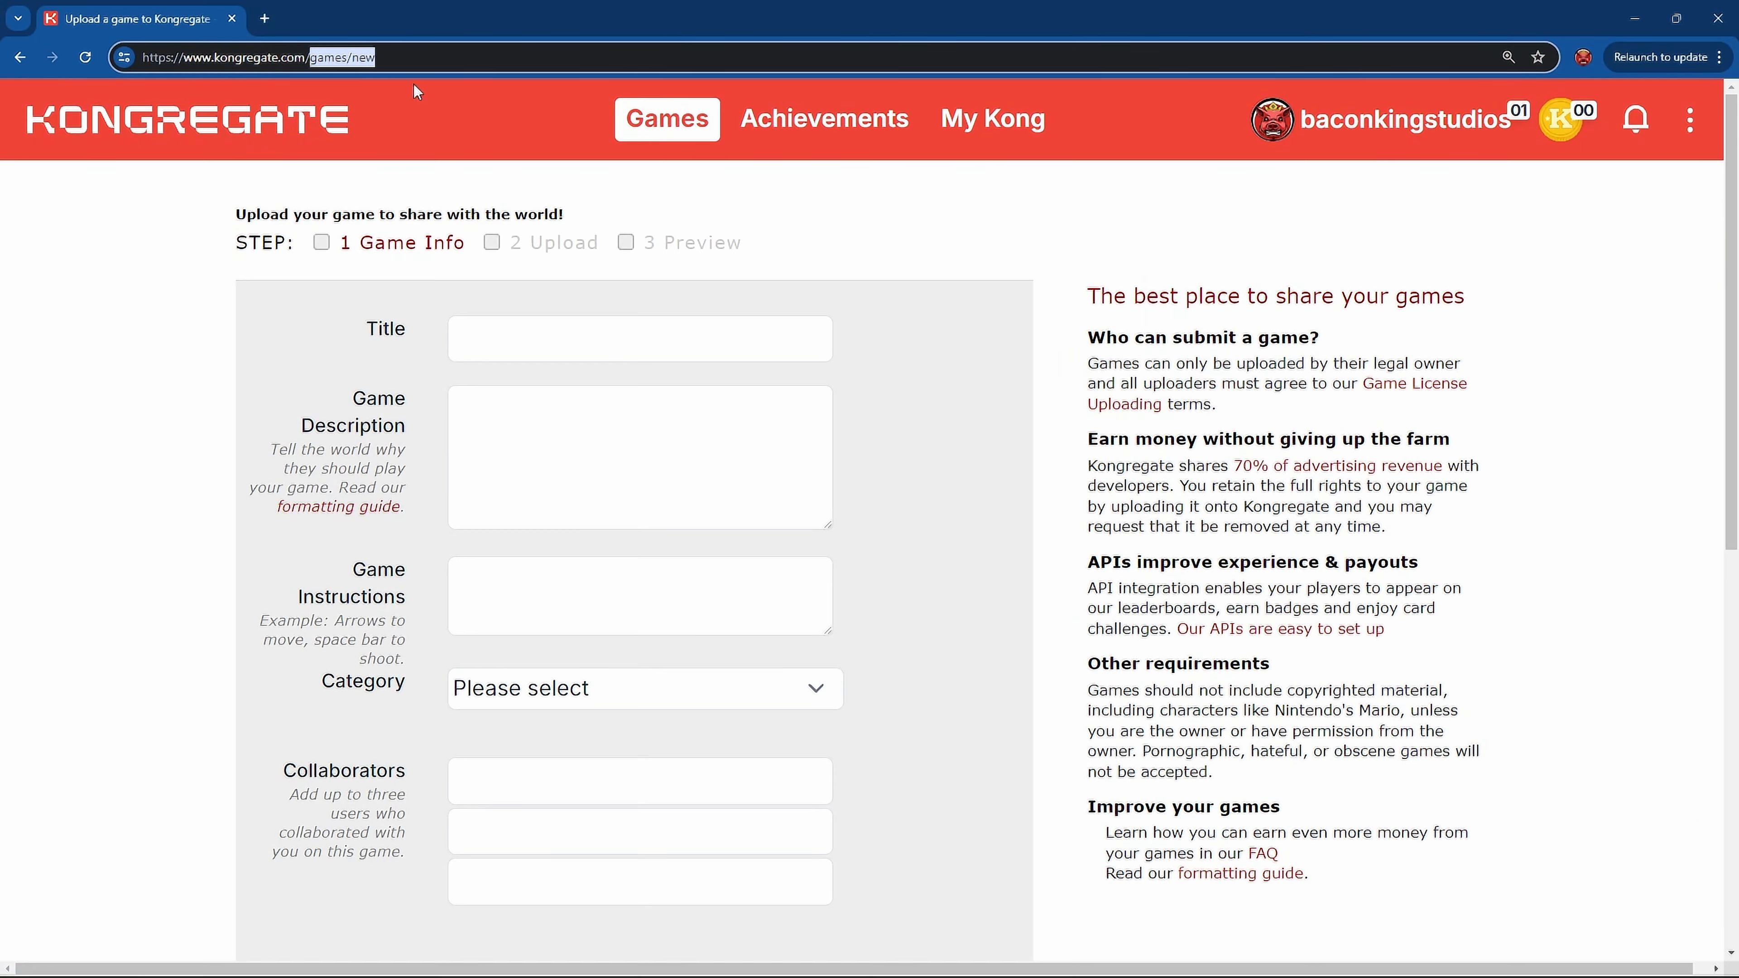
scroll(762, 381, "down", 3)
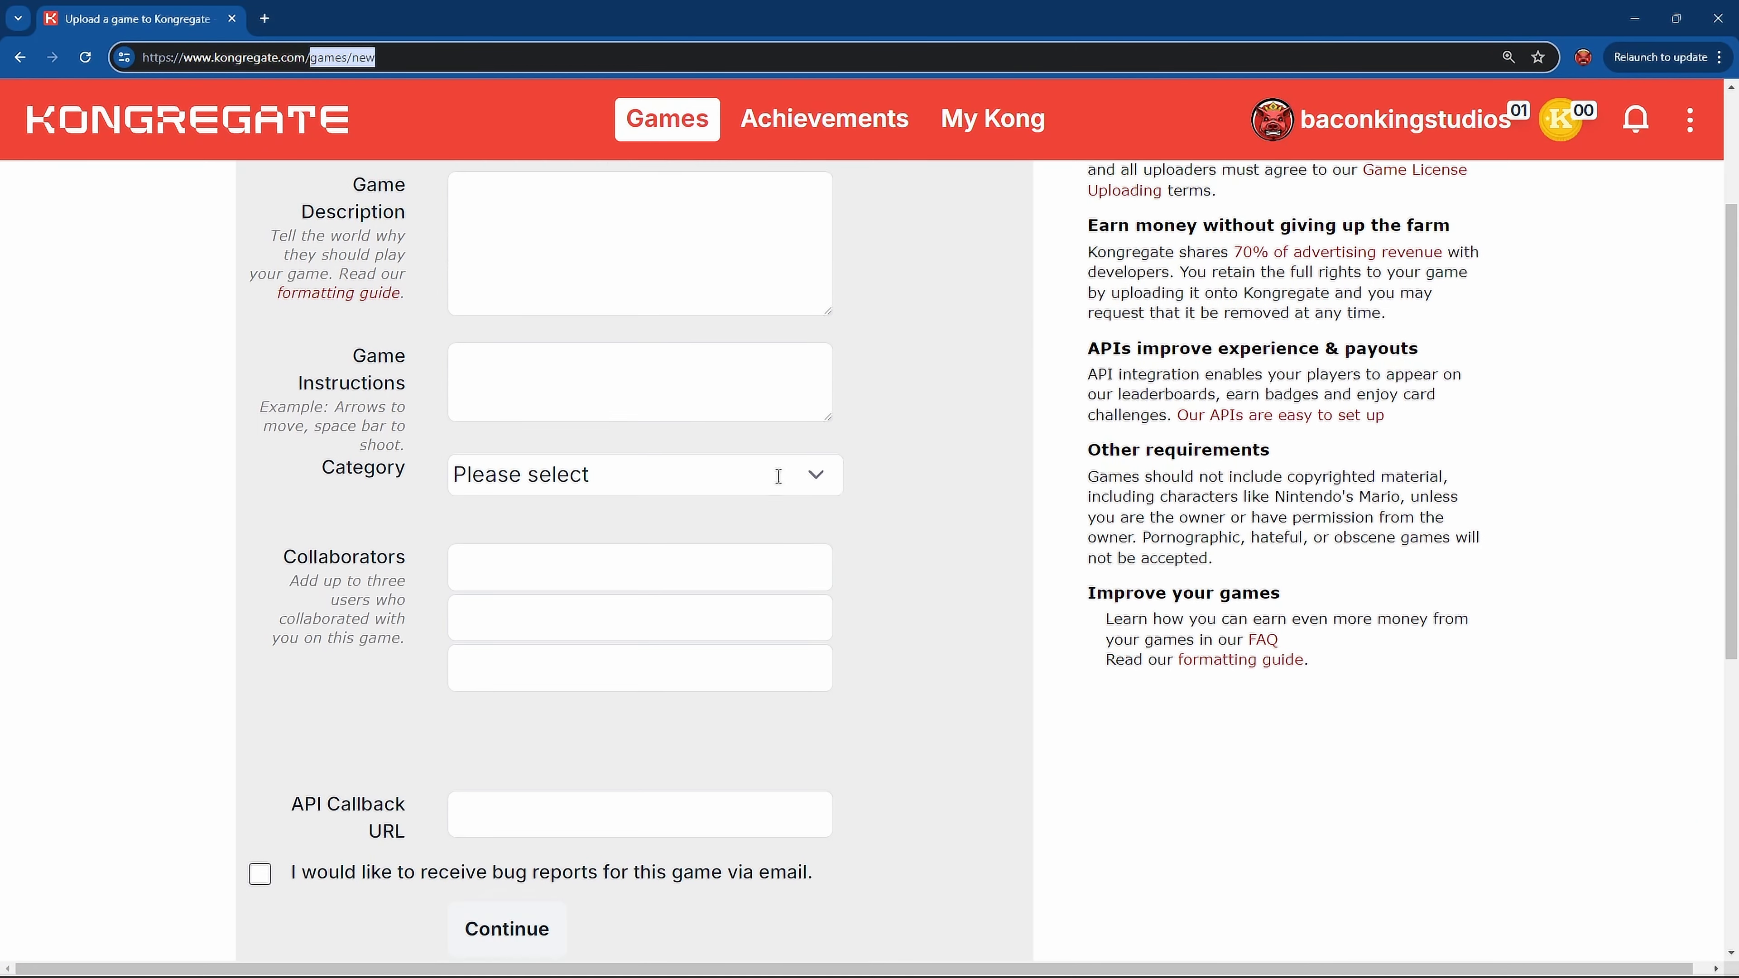
scroll(500, 315, "up", 3)
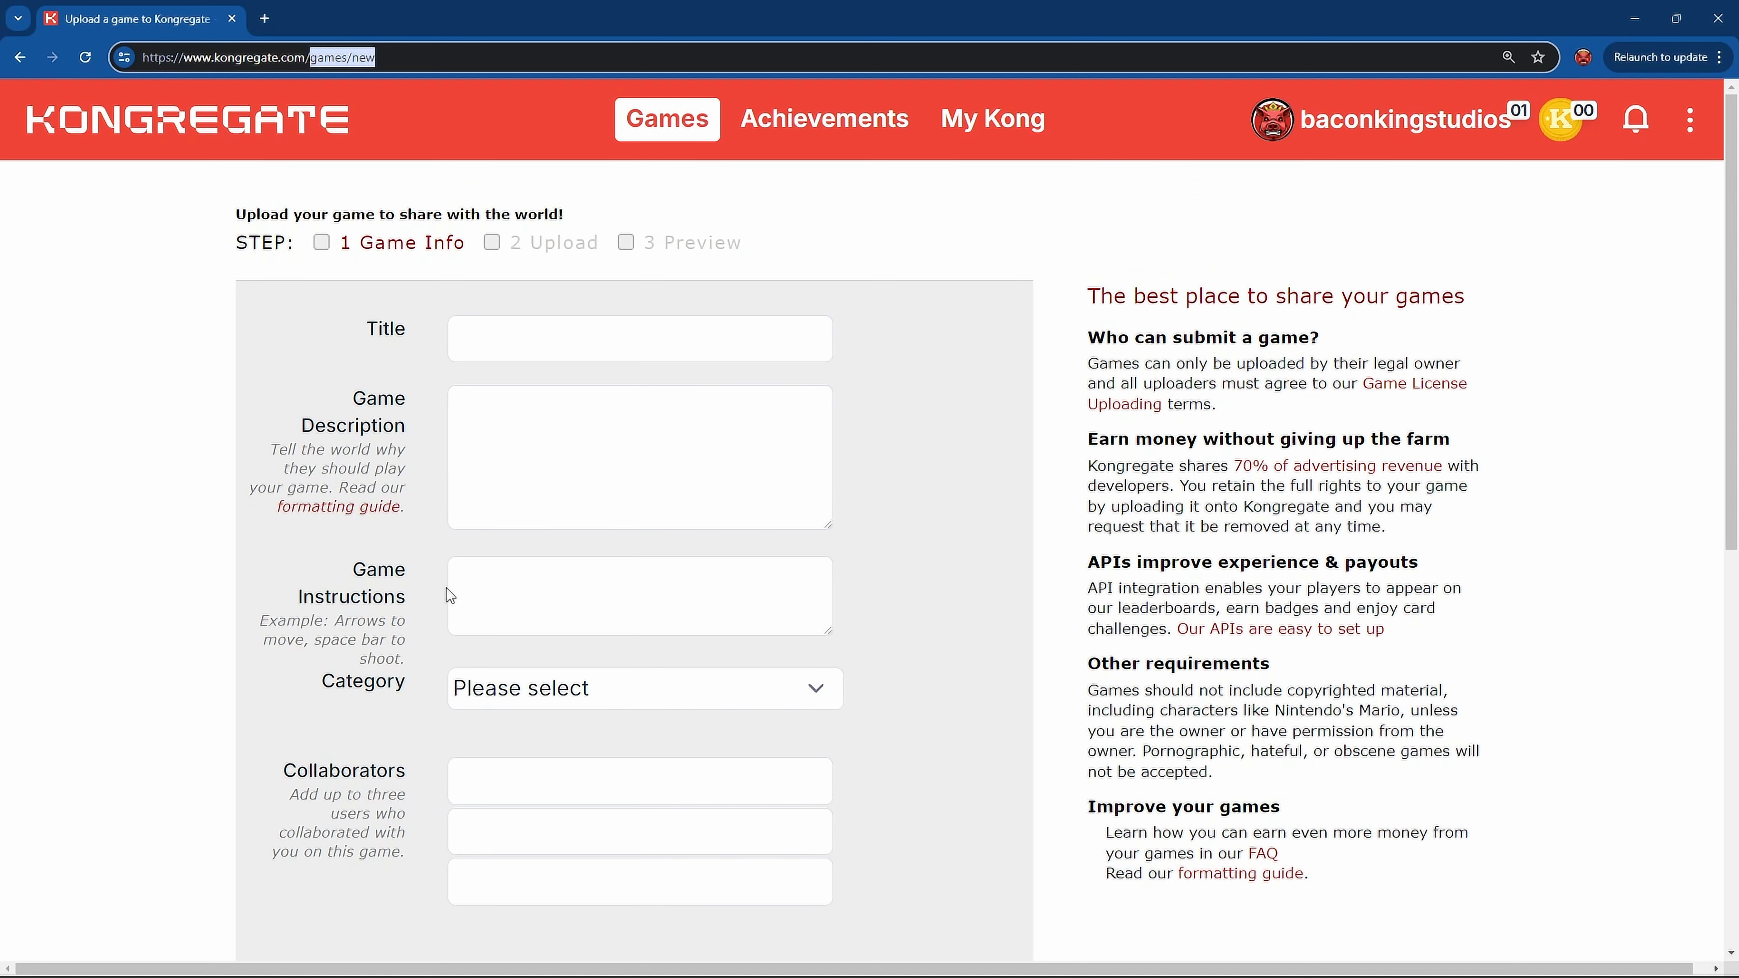
scroll(479, 569, "down", 3)
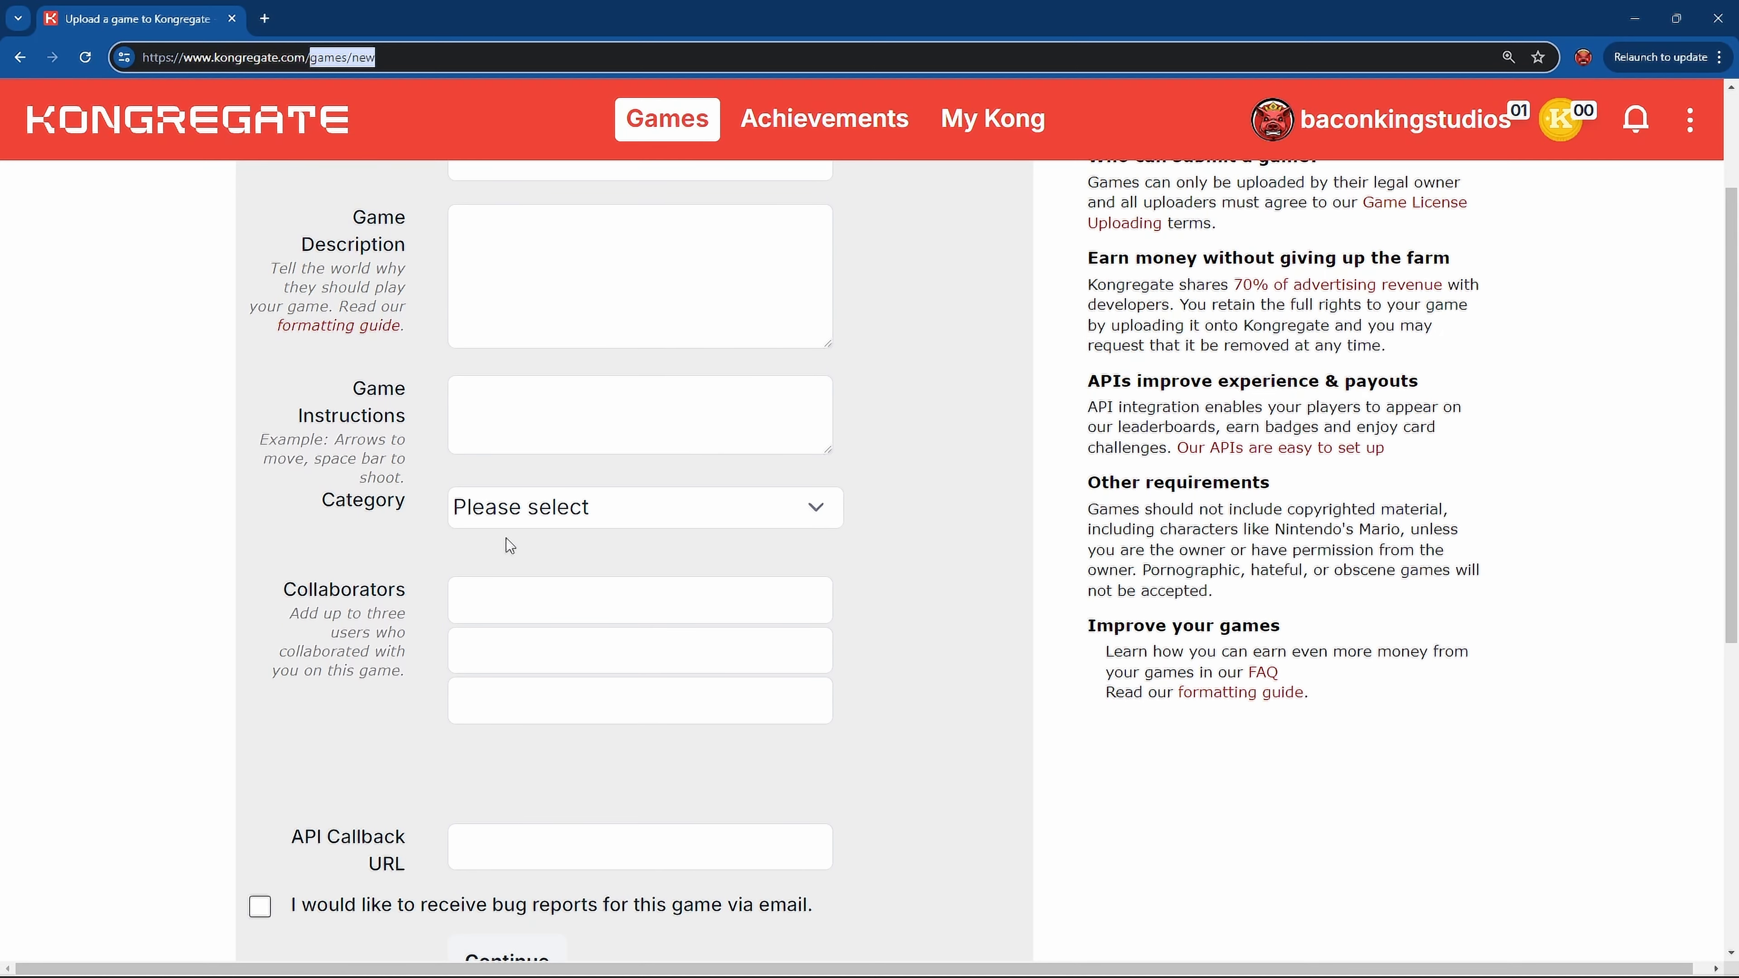
Examine the form's category, collaborators and API callback URL fields, and toggle the bug report email option on and off
left_click(492, 507)
left_click(344, 579)
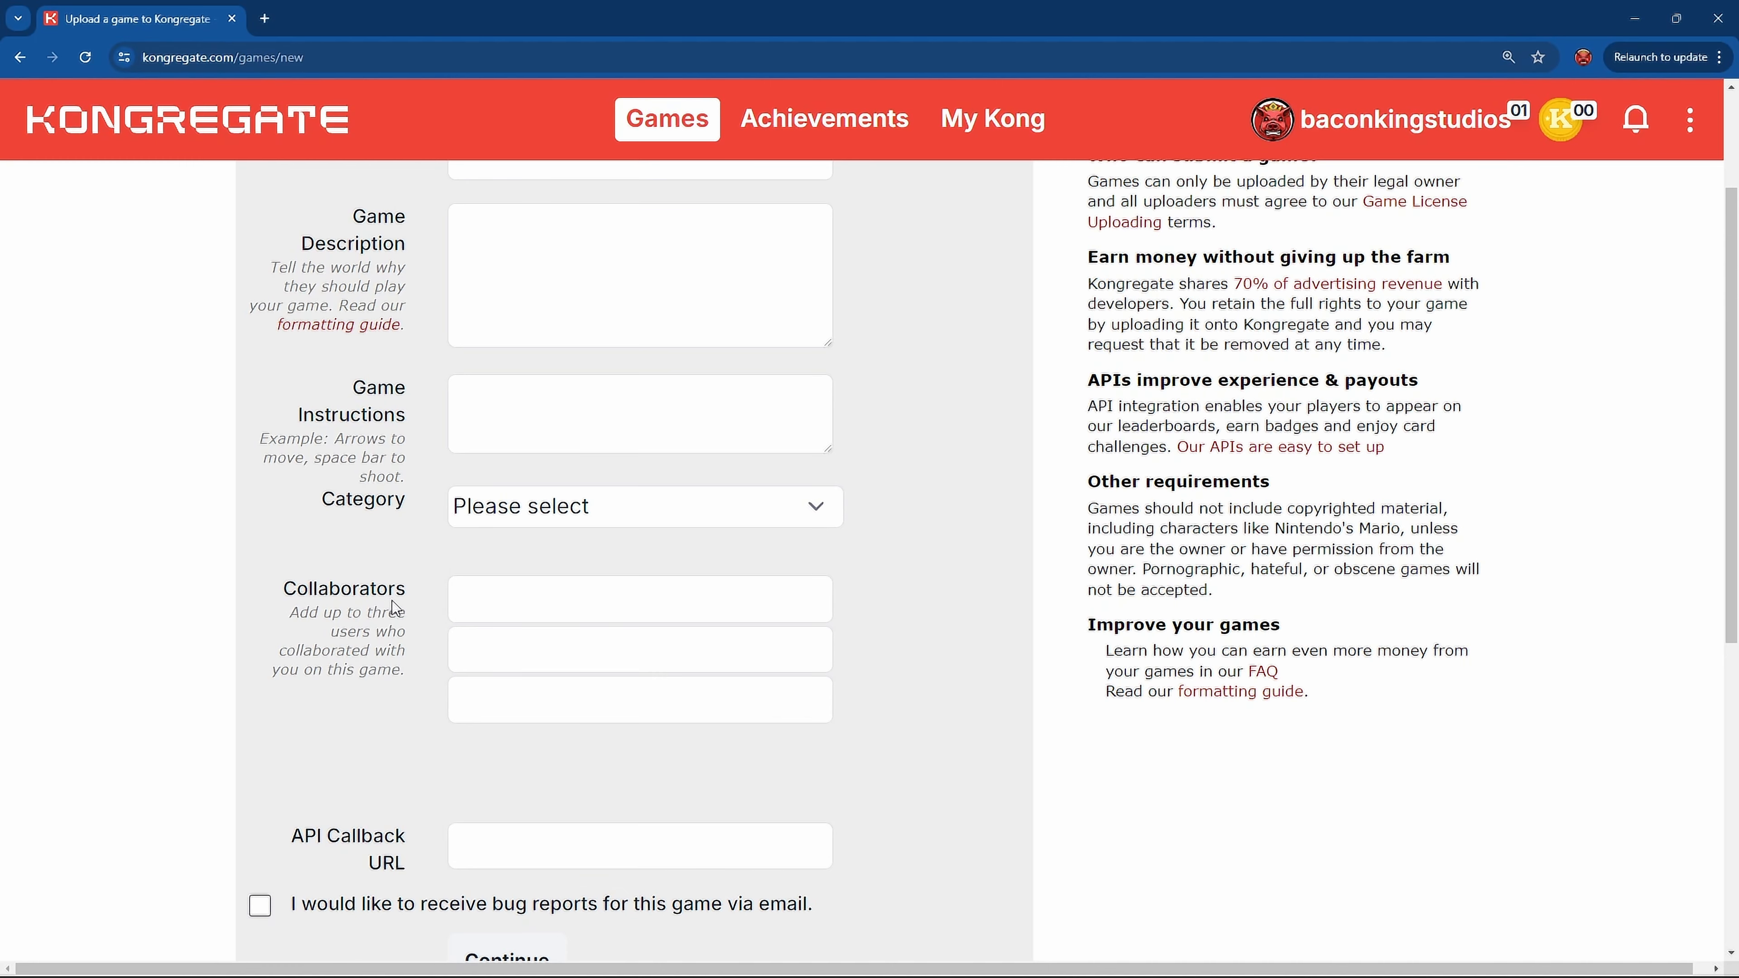
scroll(395, 608, "down", 3)
left_click_drag(315, 663, 393, 659)
left_click(538, 727)
left_click(540, 724)
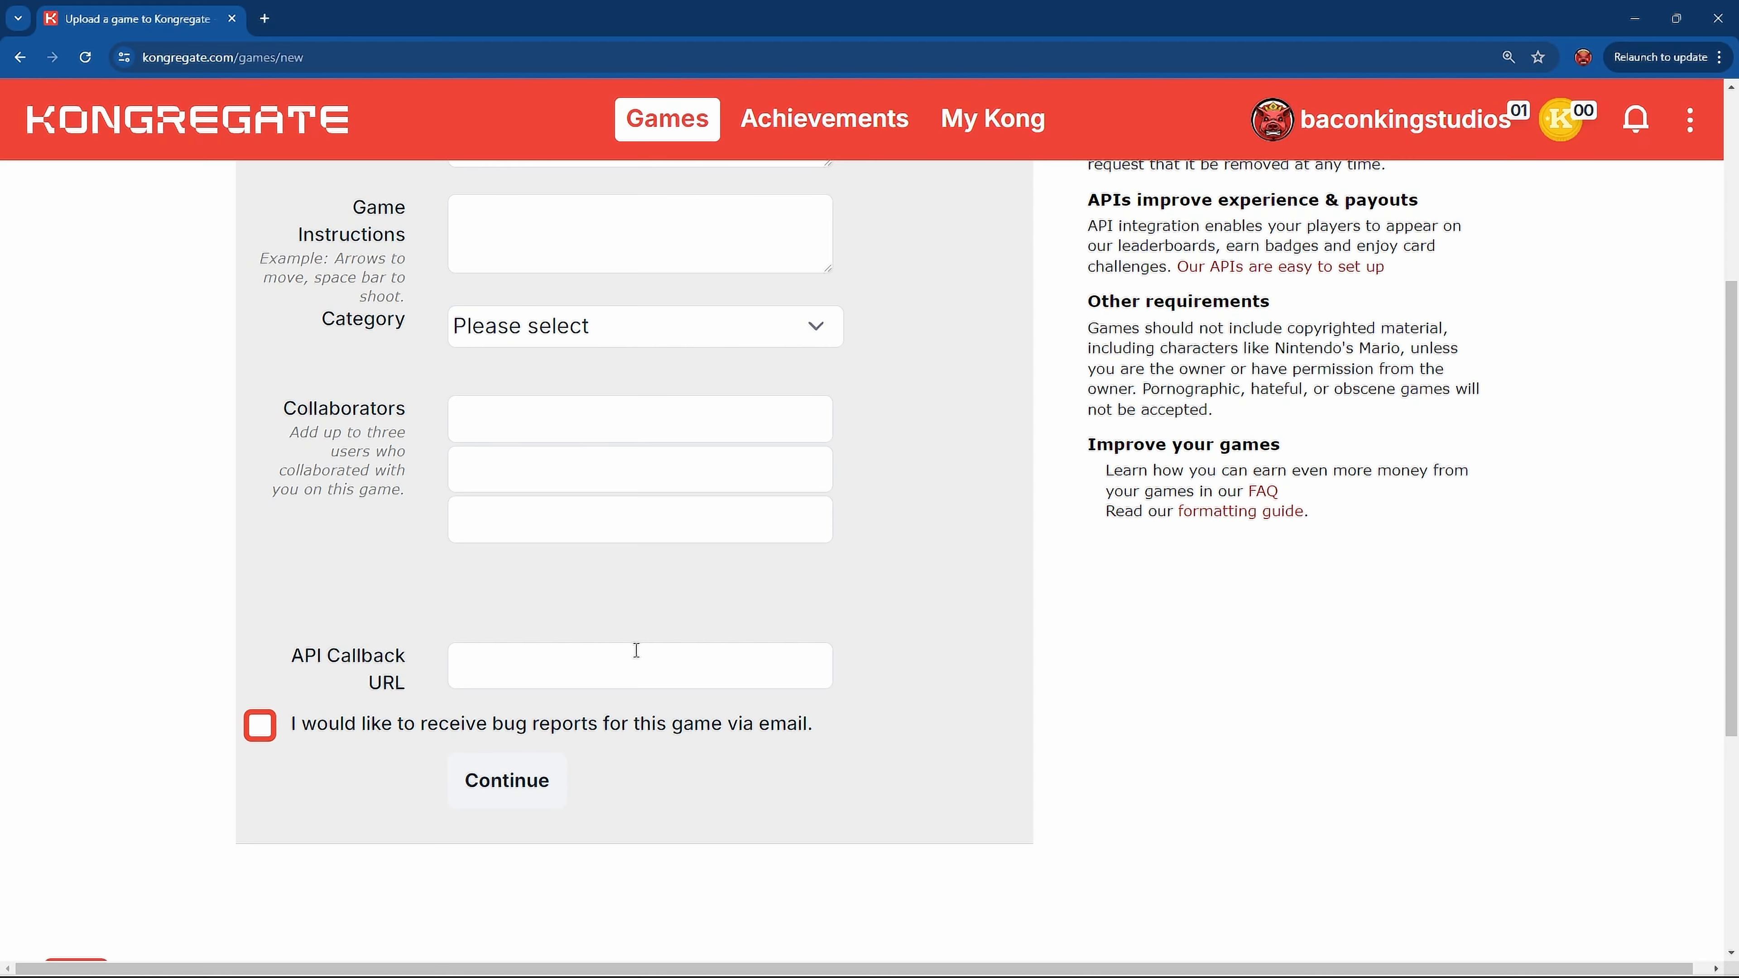
left_click(490, 723)
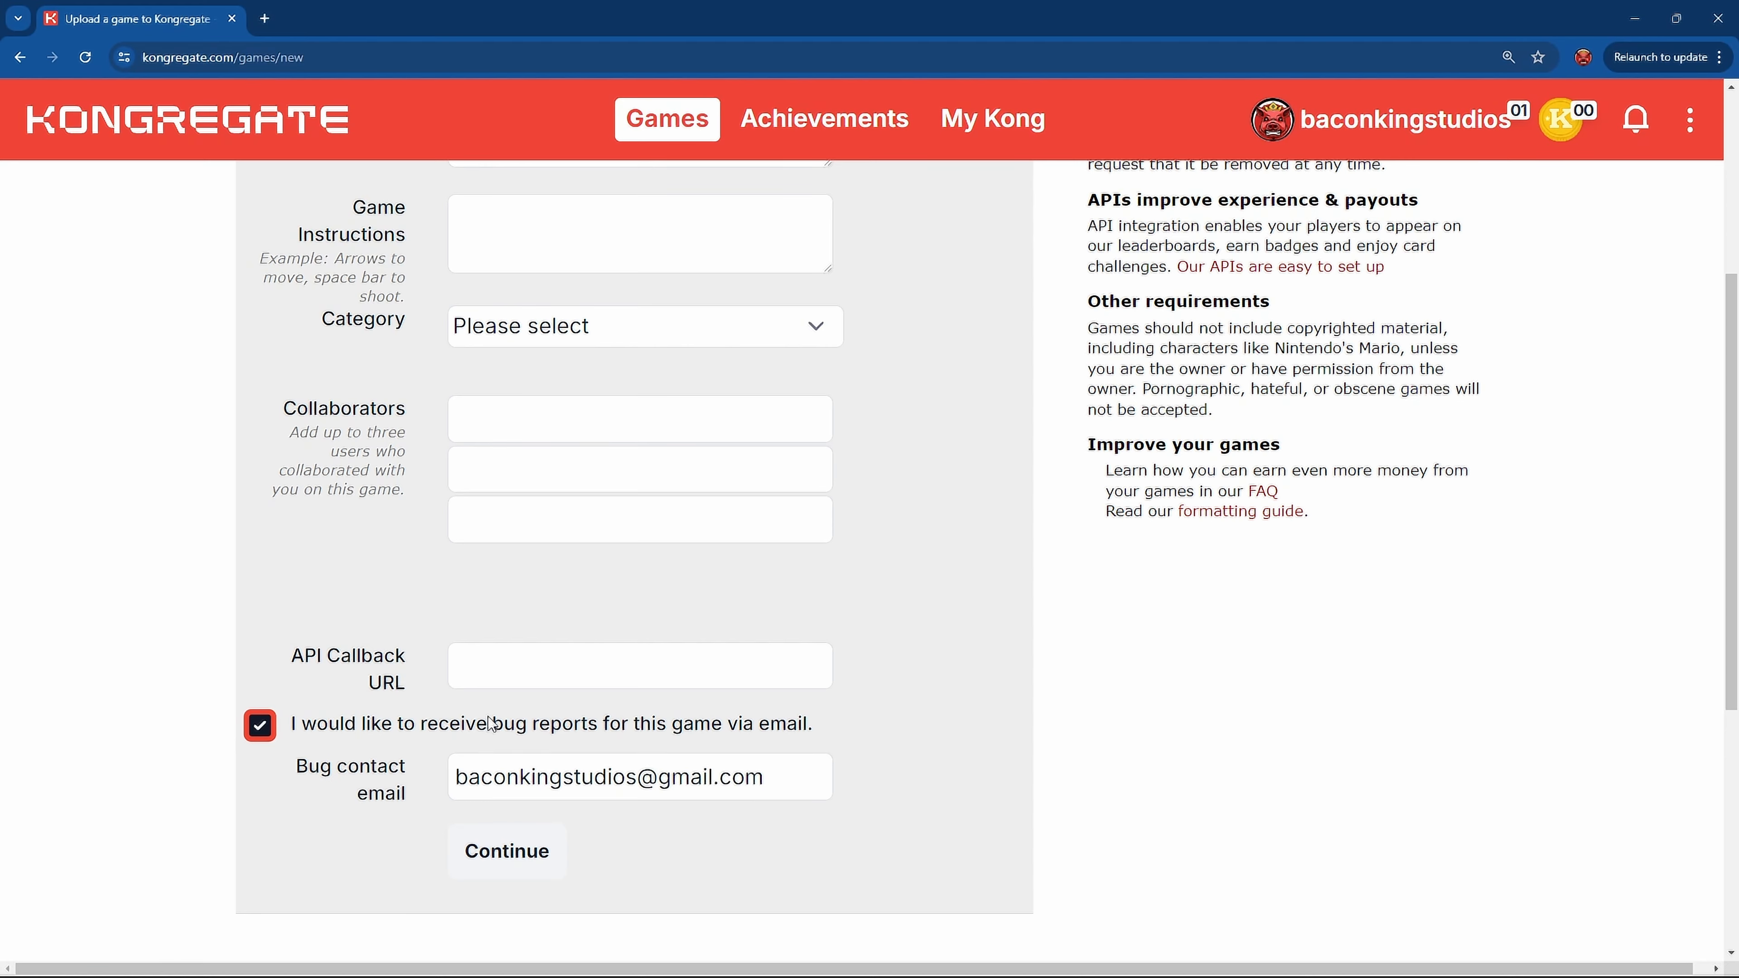
left_click(555, 733)
scroll(855, 416, "up", 5)
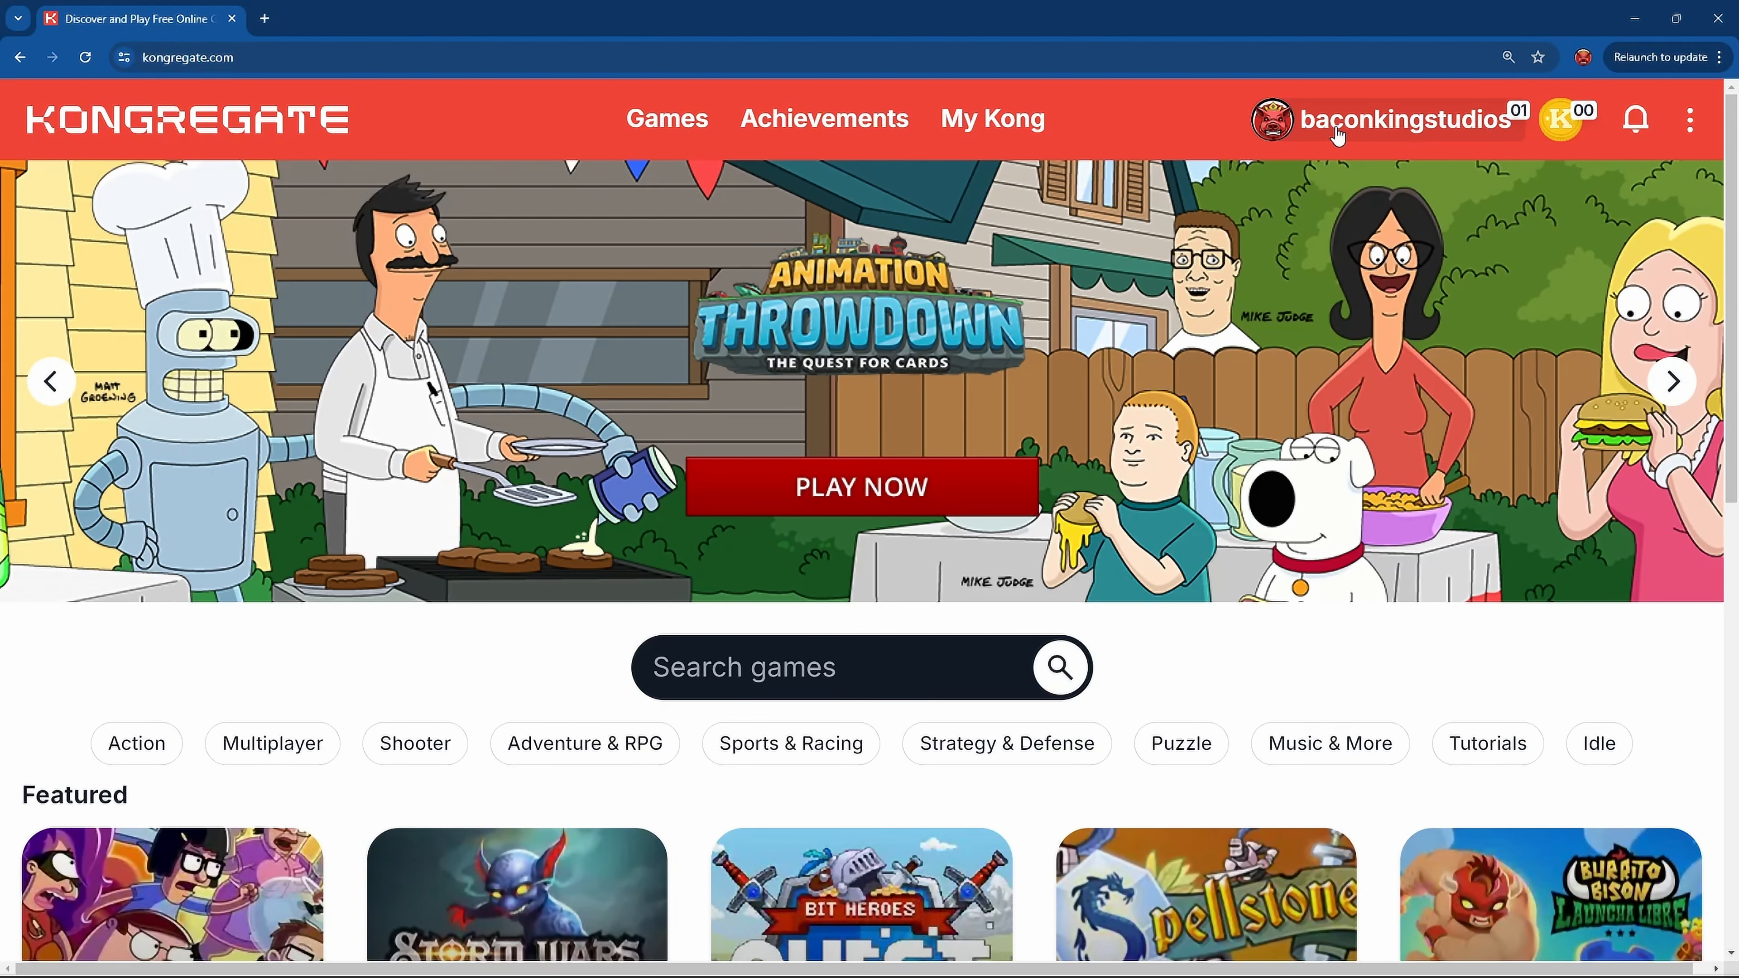
Open the unpublished Clock Masters game for editing from the profile and go to its preview version upload page
mouse_move(1324, 153)
left_click(1302, 201)
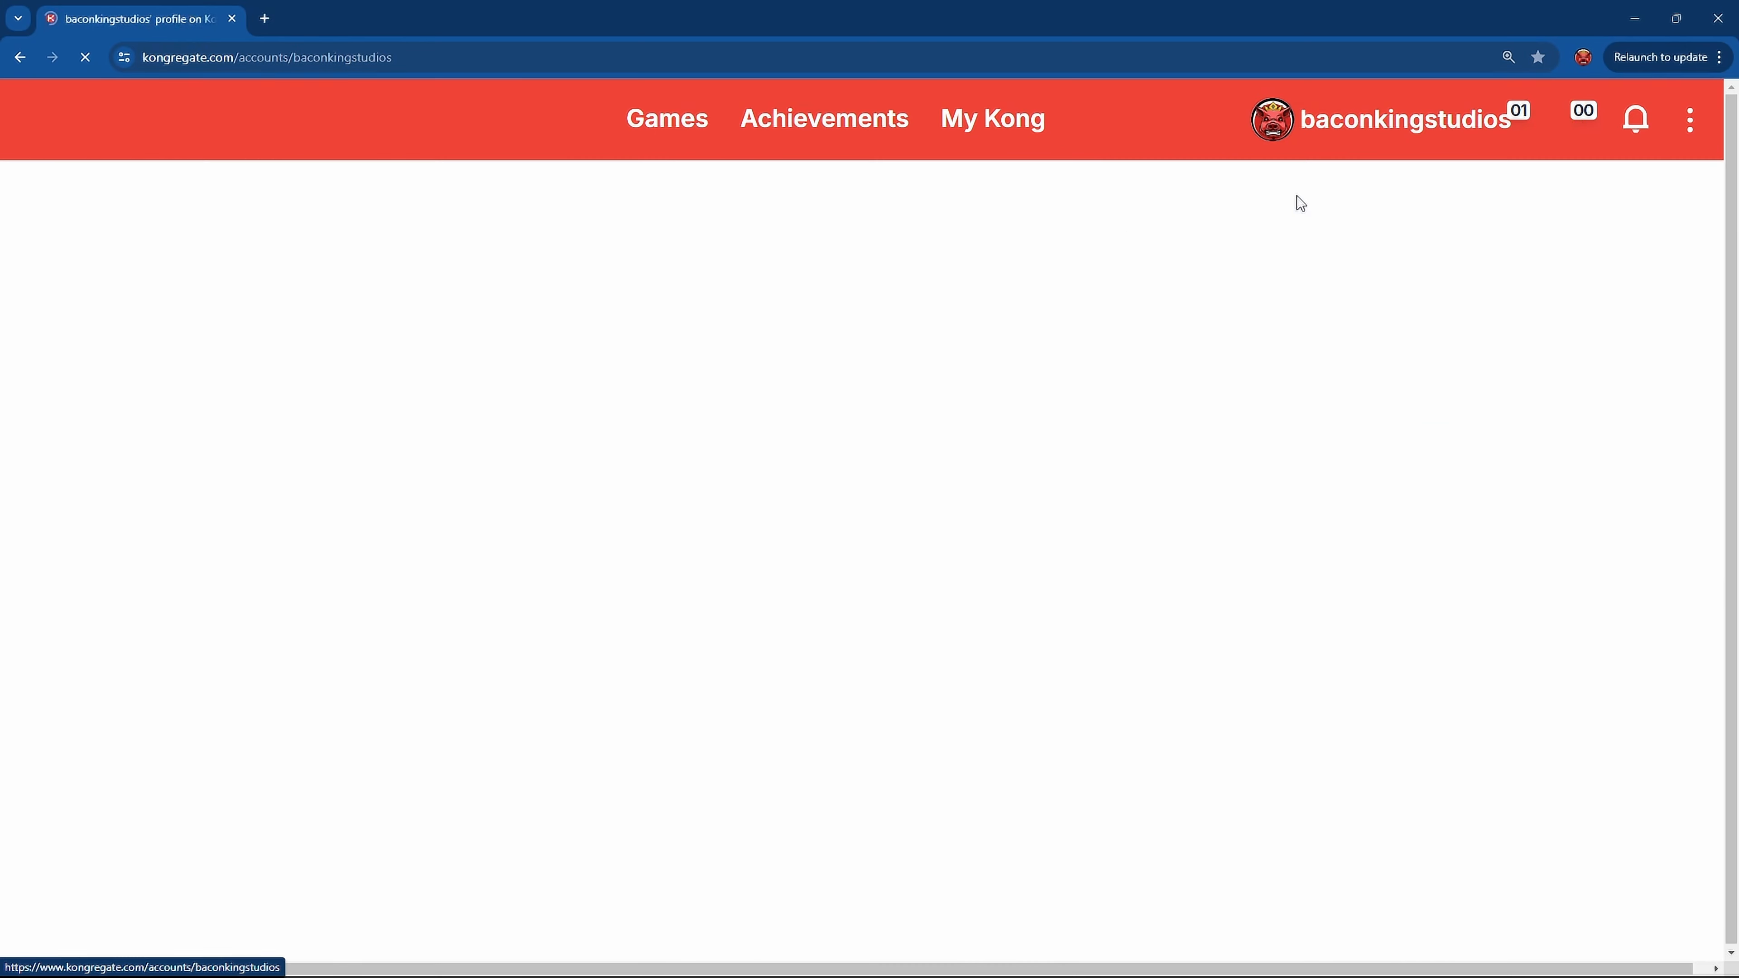
mouse_move(478, 684)
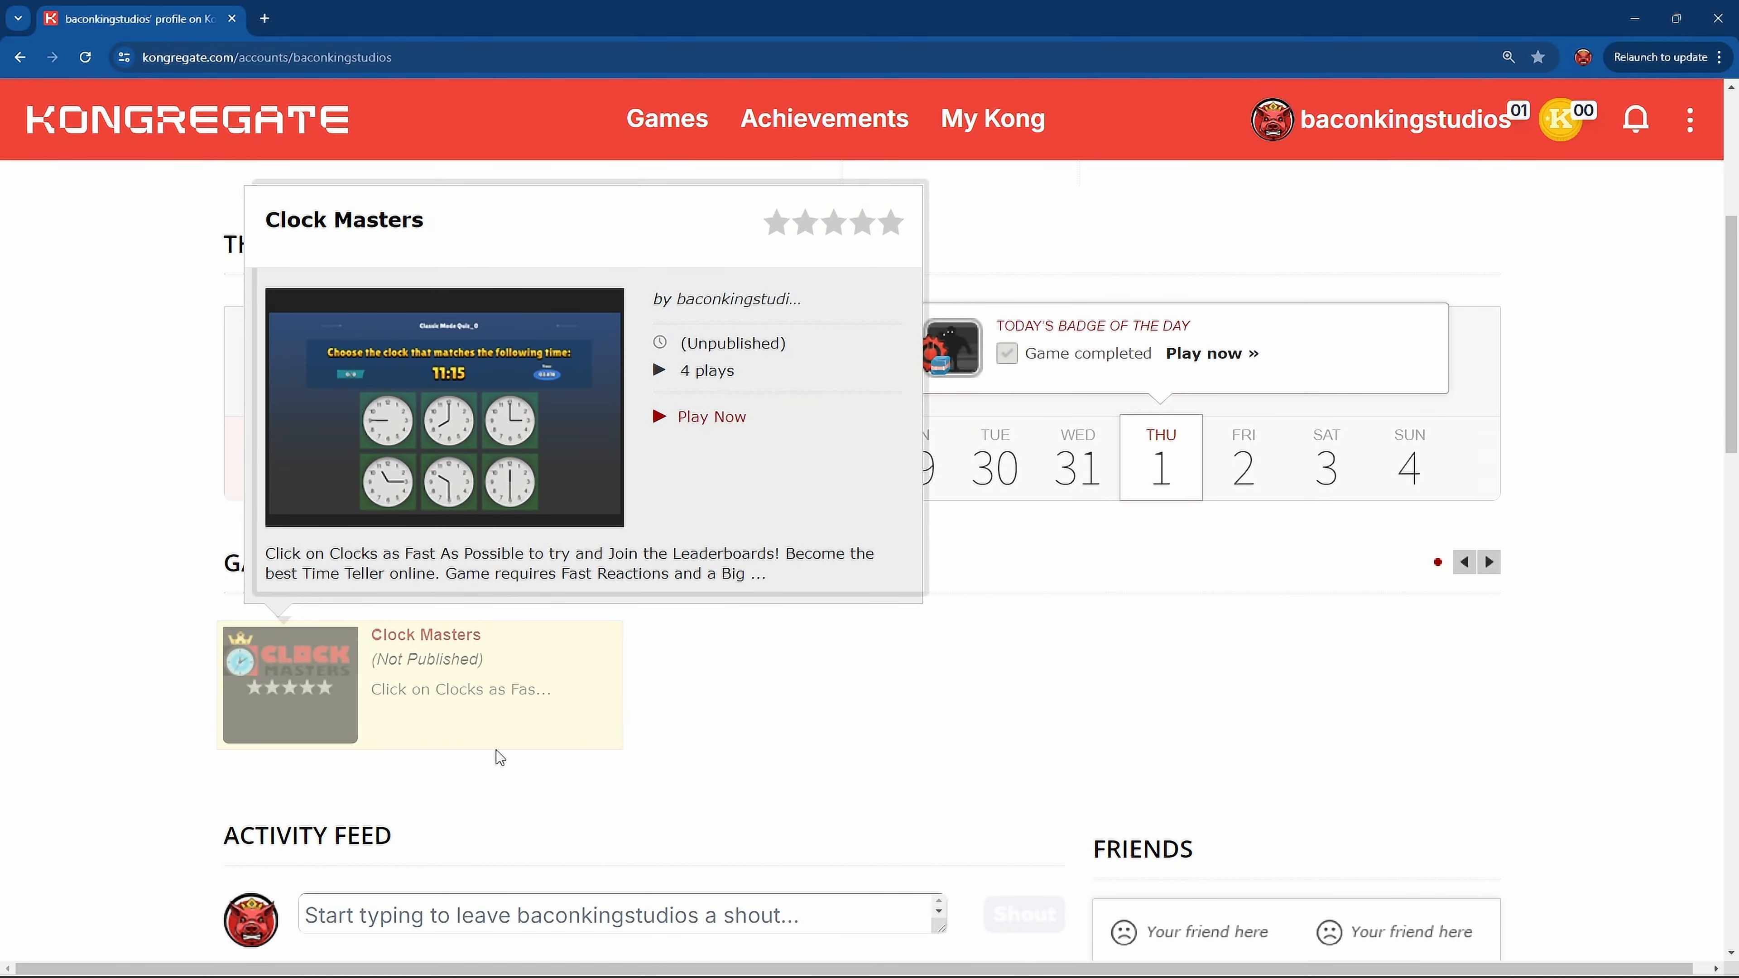
mouse_move(482, 733)
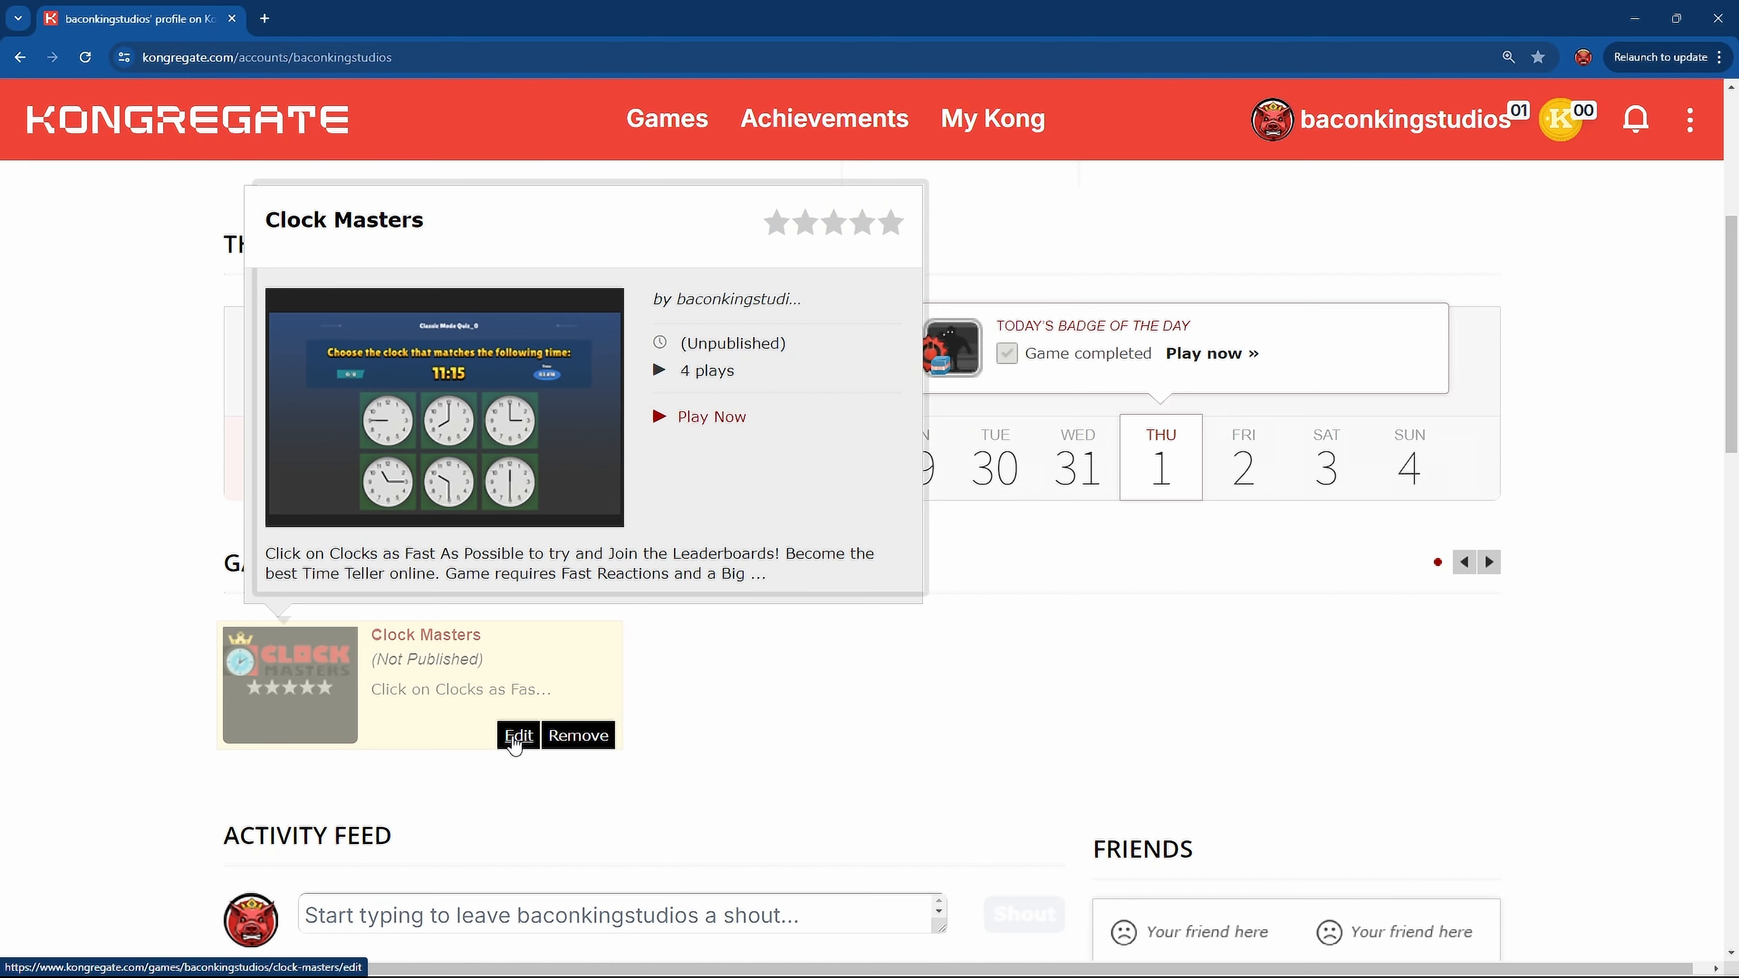
left_click(516, 737)
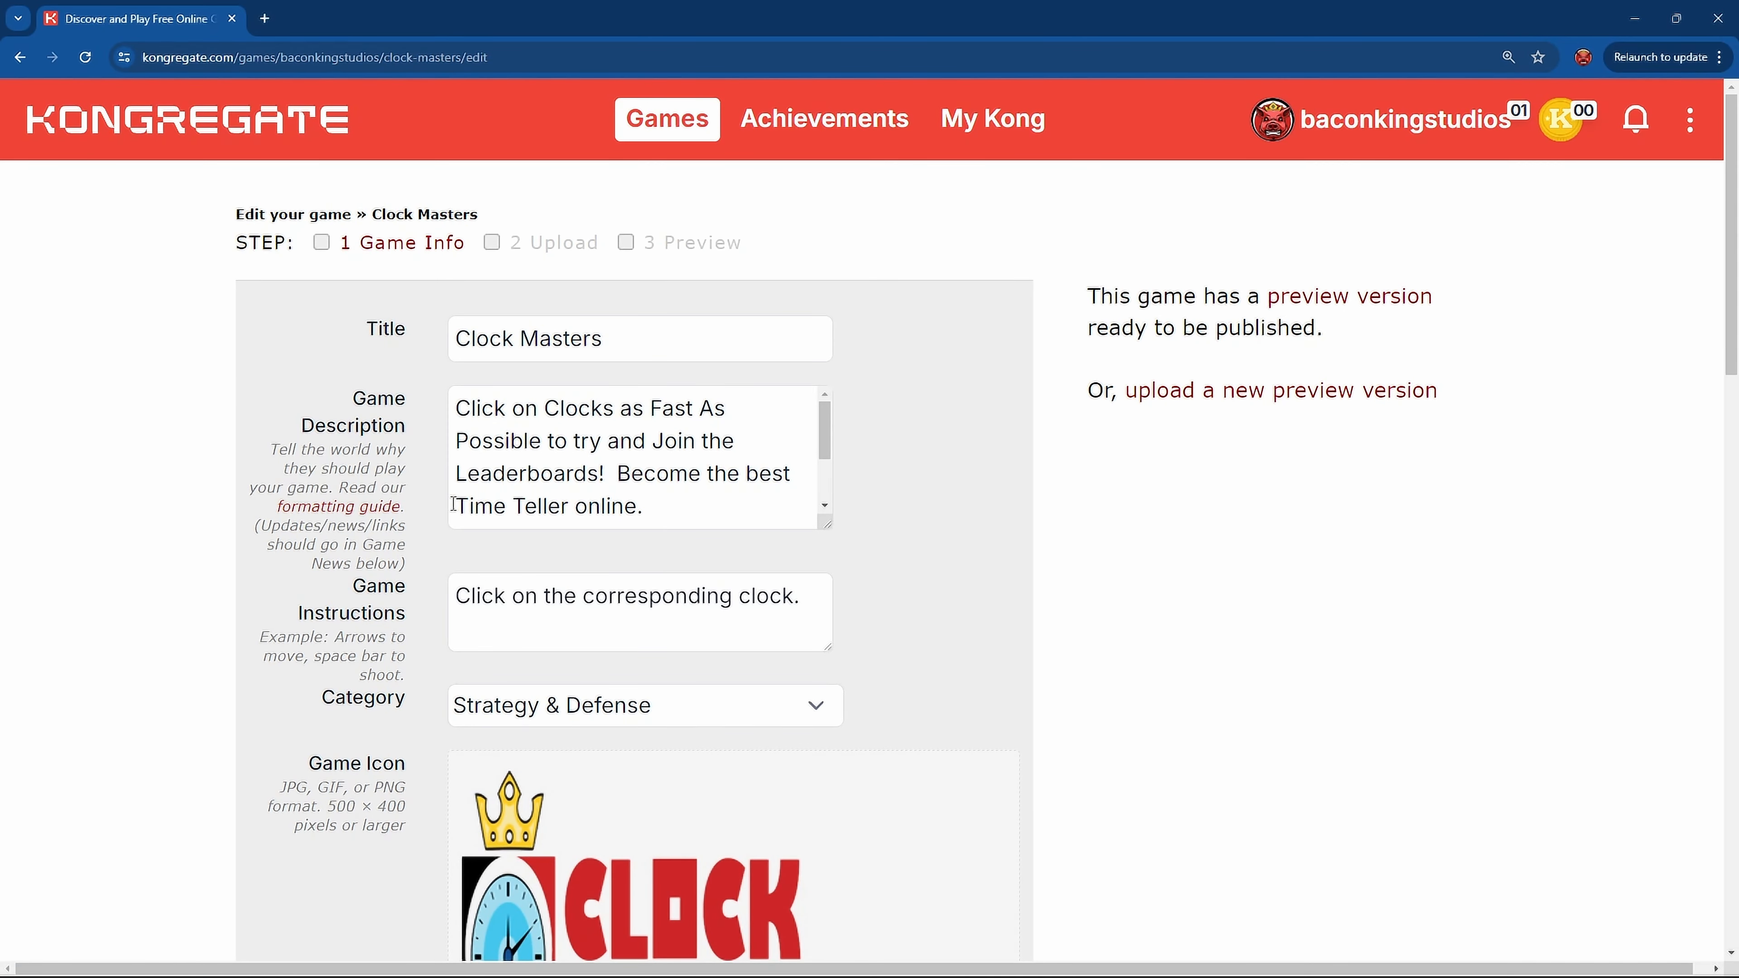
scroll(454, 504, "down", 2)
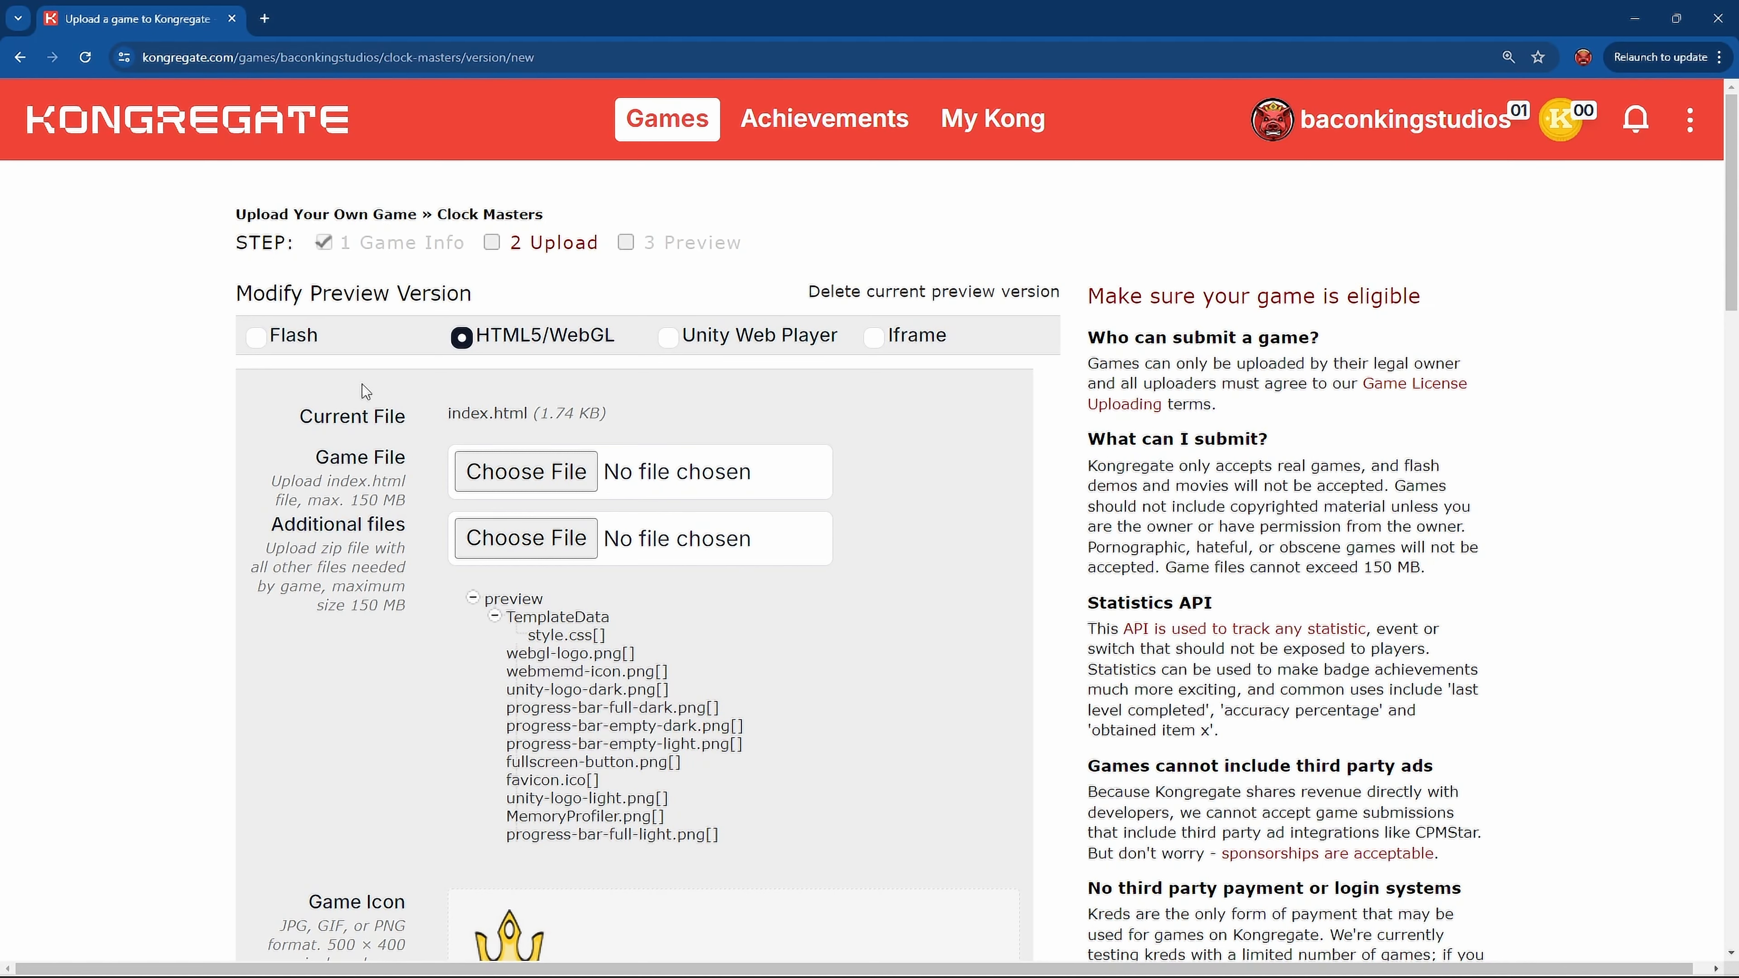
Compare the Flash, HTML5/WebGL and Unity Web Player upload forms, and leave HTML5/WebGL selected
left_click(298, 345)
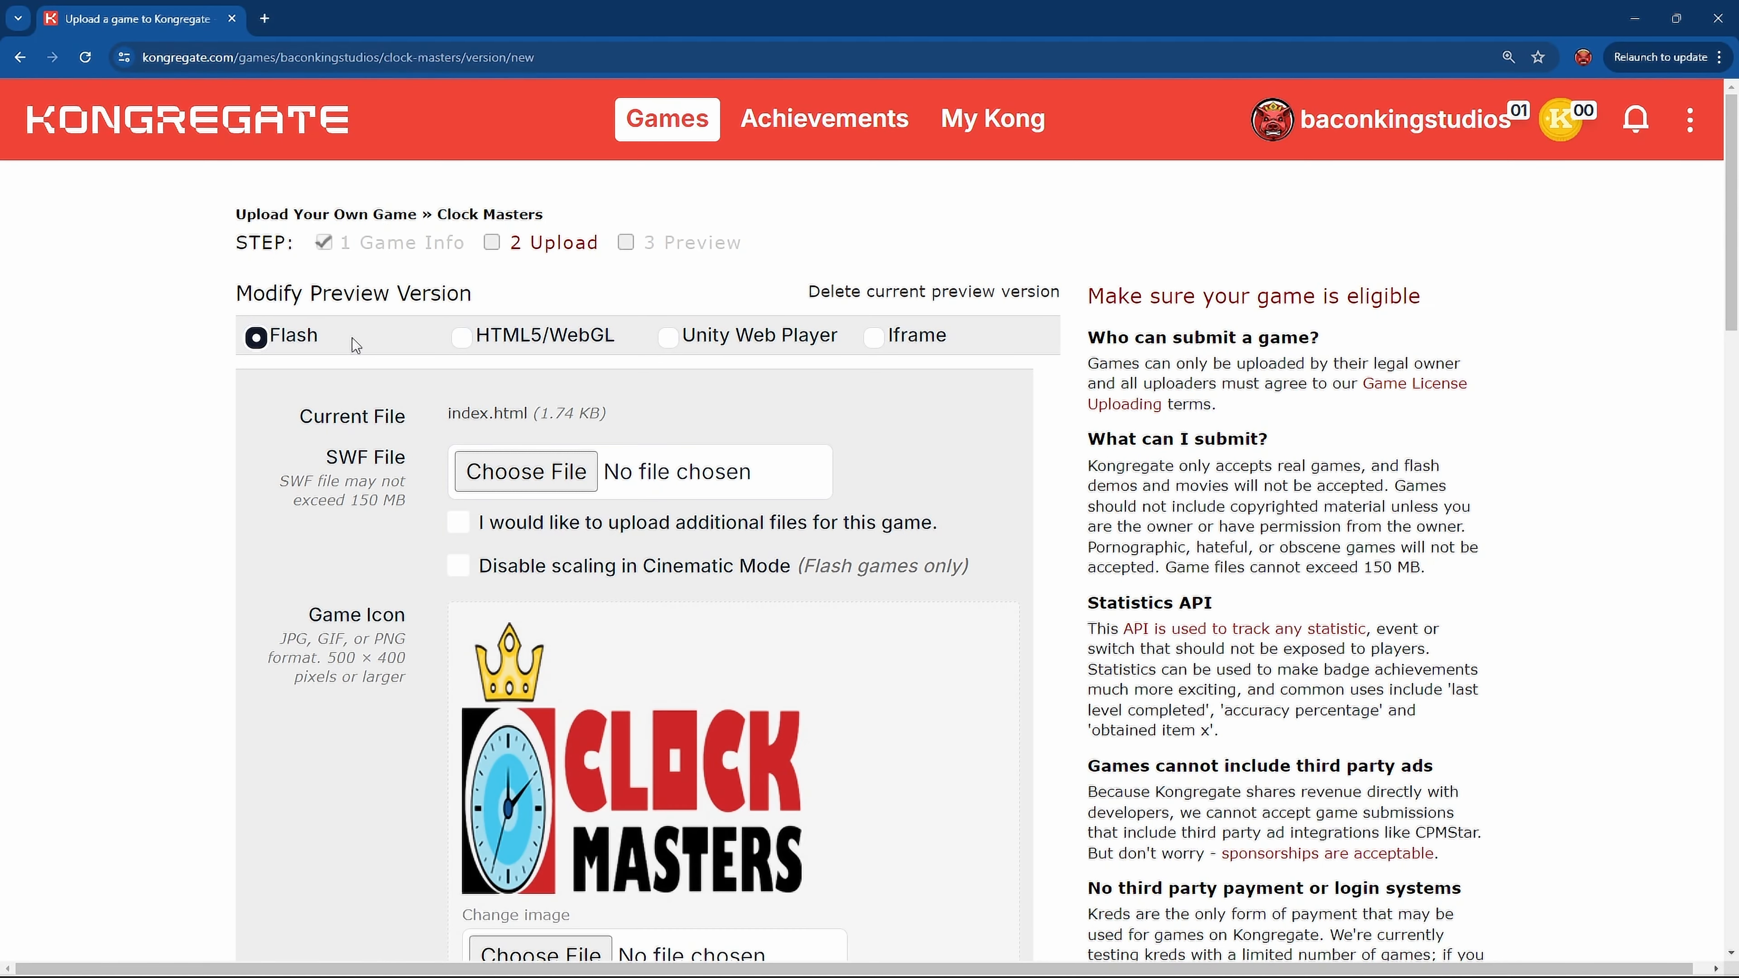
left_click(489, 342)
left_click(686, 343)
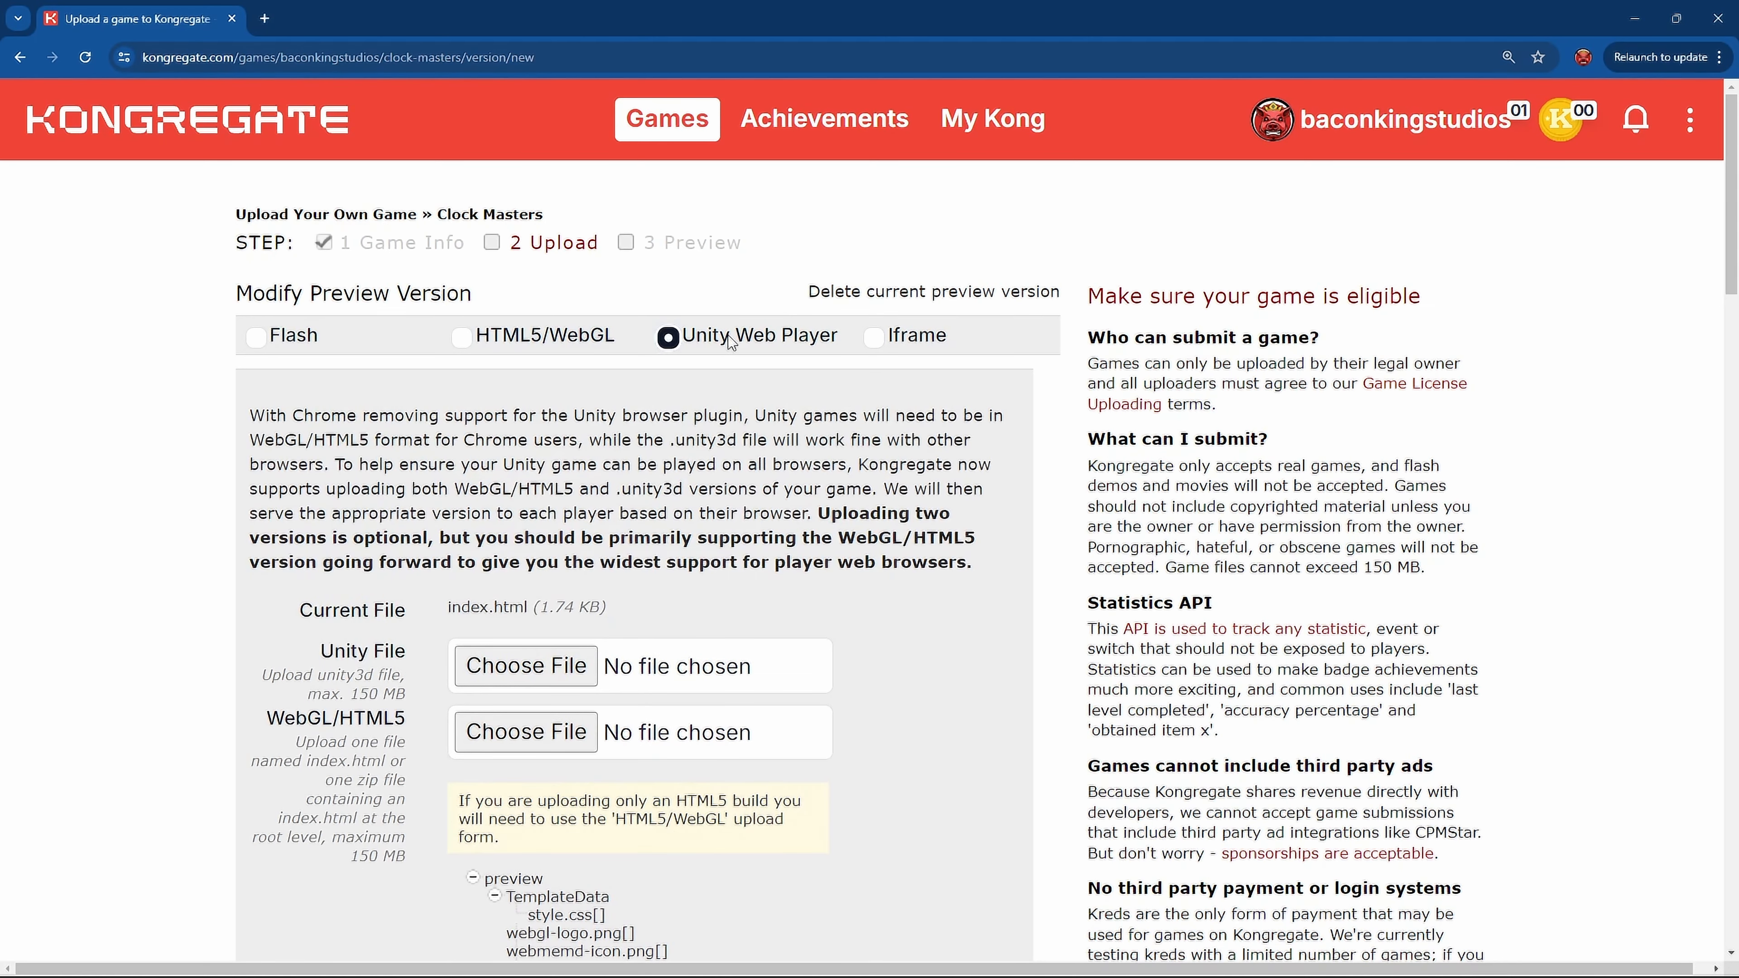
left_click(462, 341)
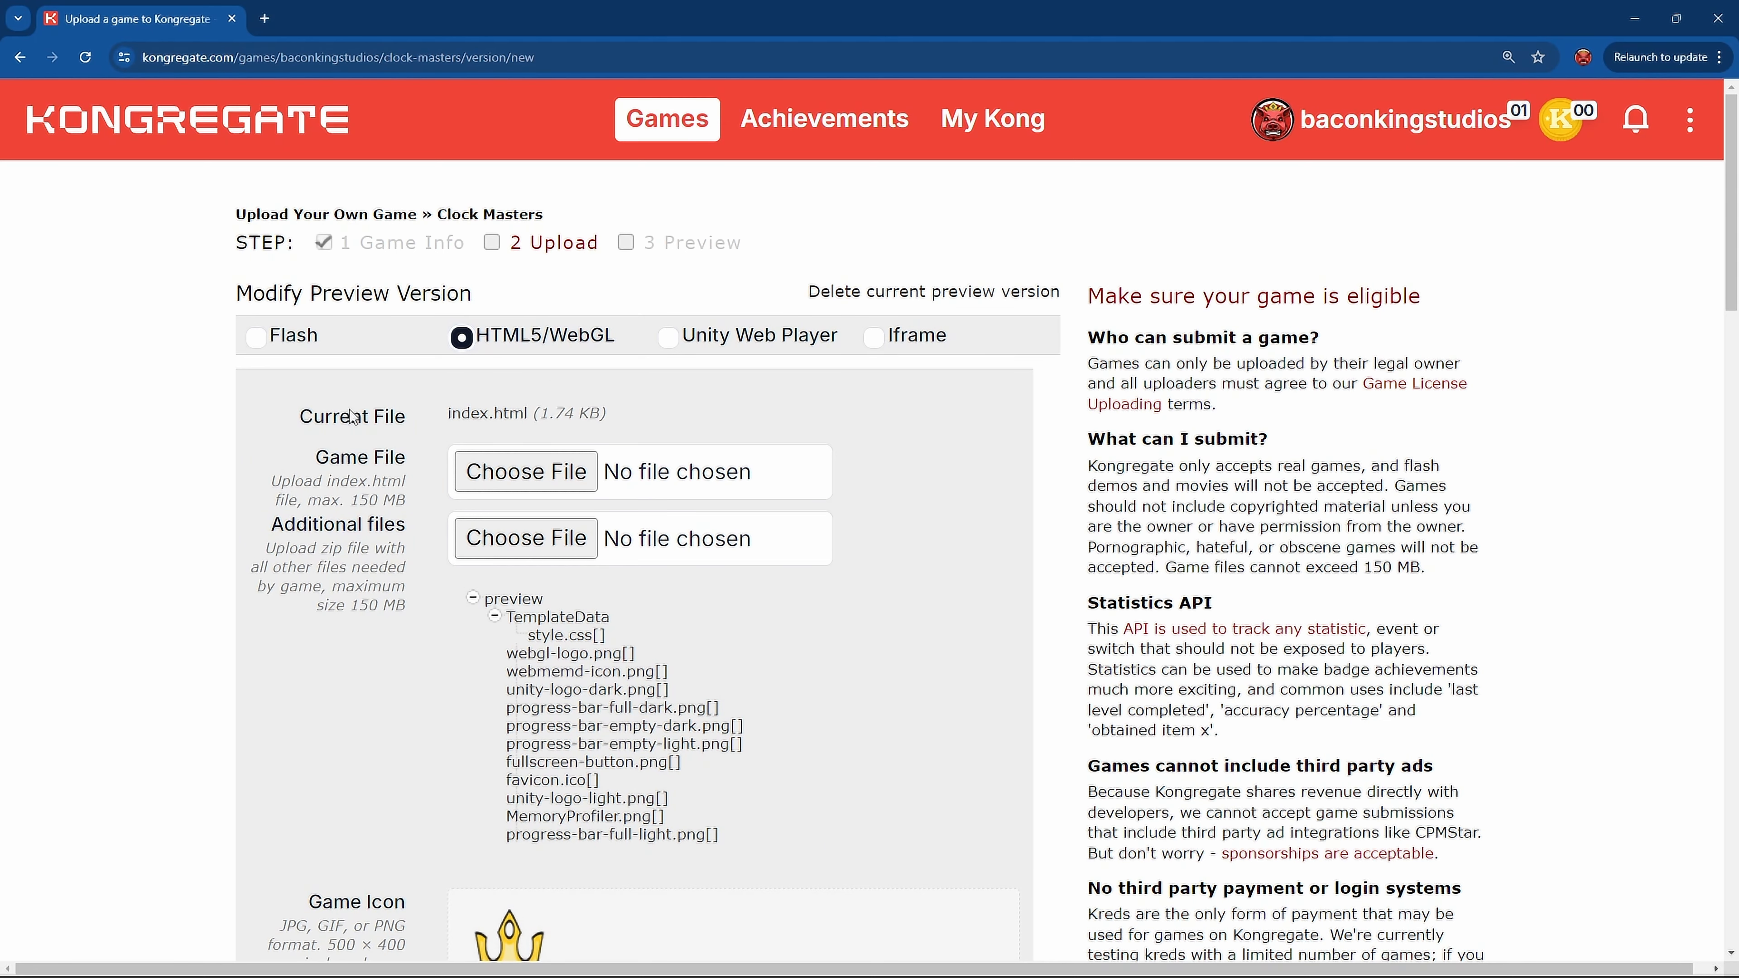
Choose index.html as the game file and ClockMasters_WebGLBuild.zip as the additional files
left_click(519, 480)
double_click(1207, 394)
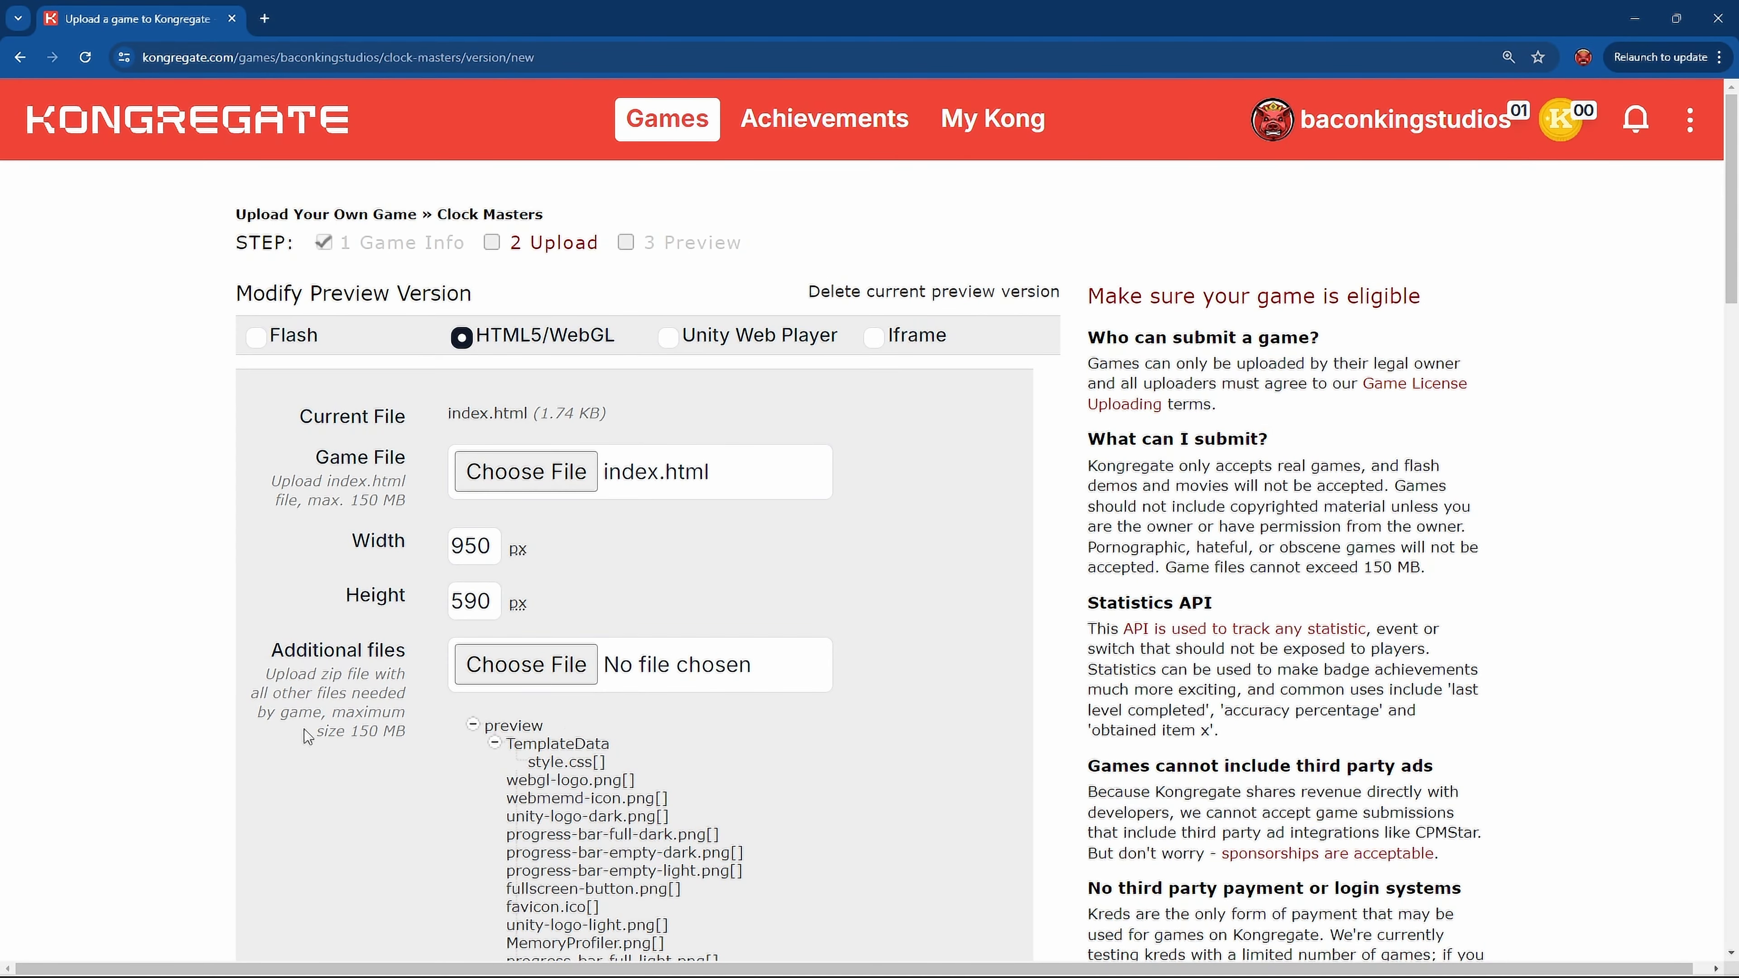
left_click(491, 678)
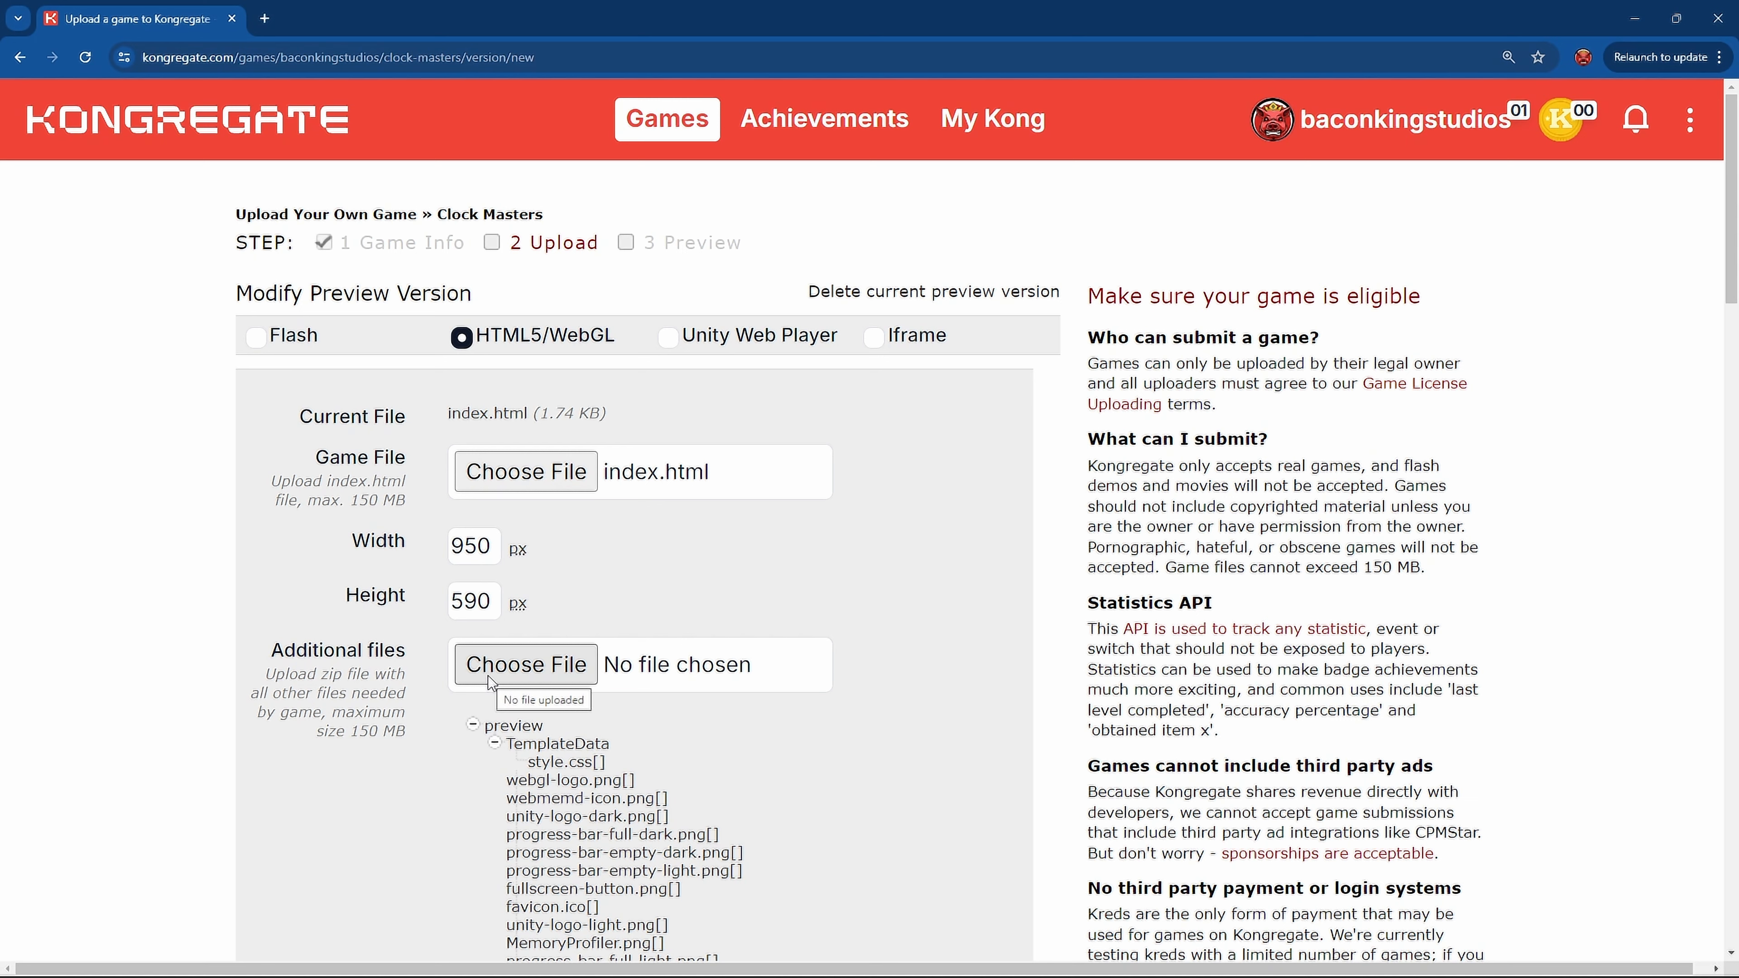
left_click(995, 448)
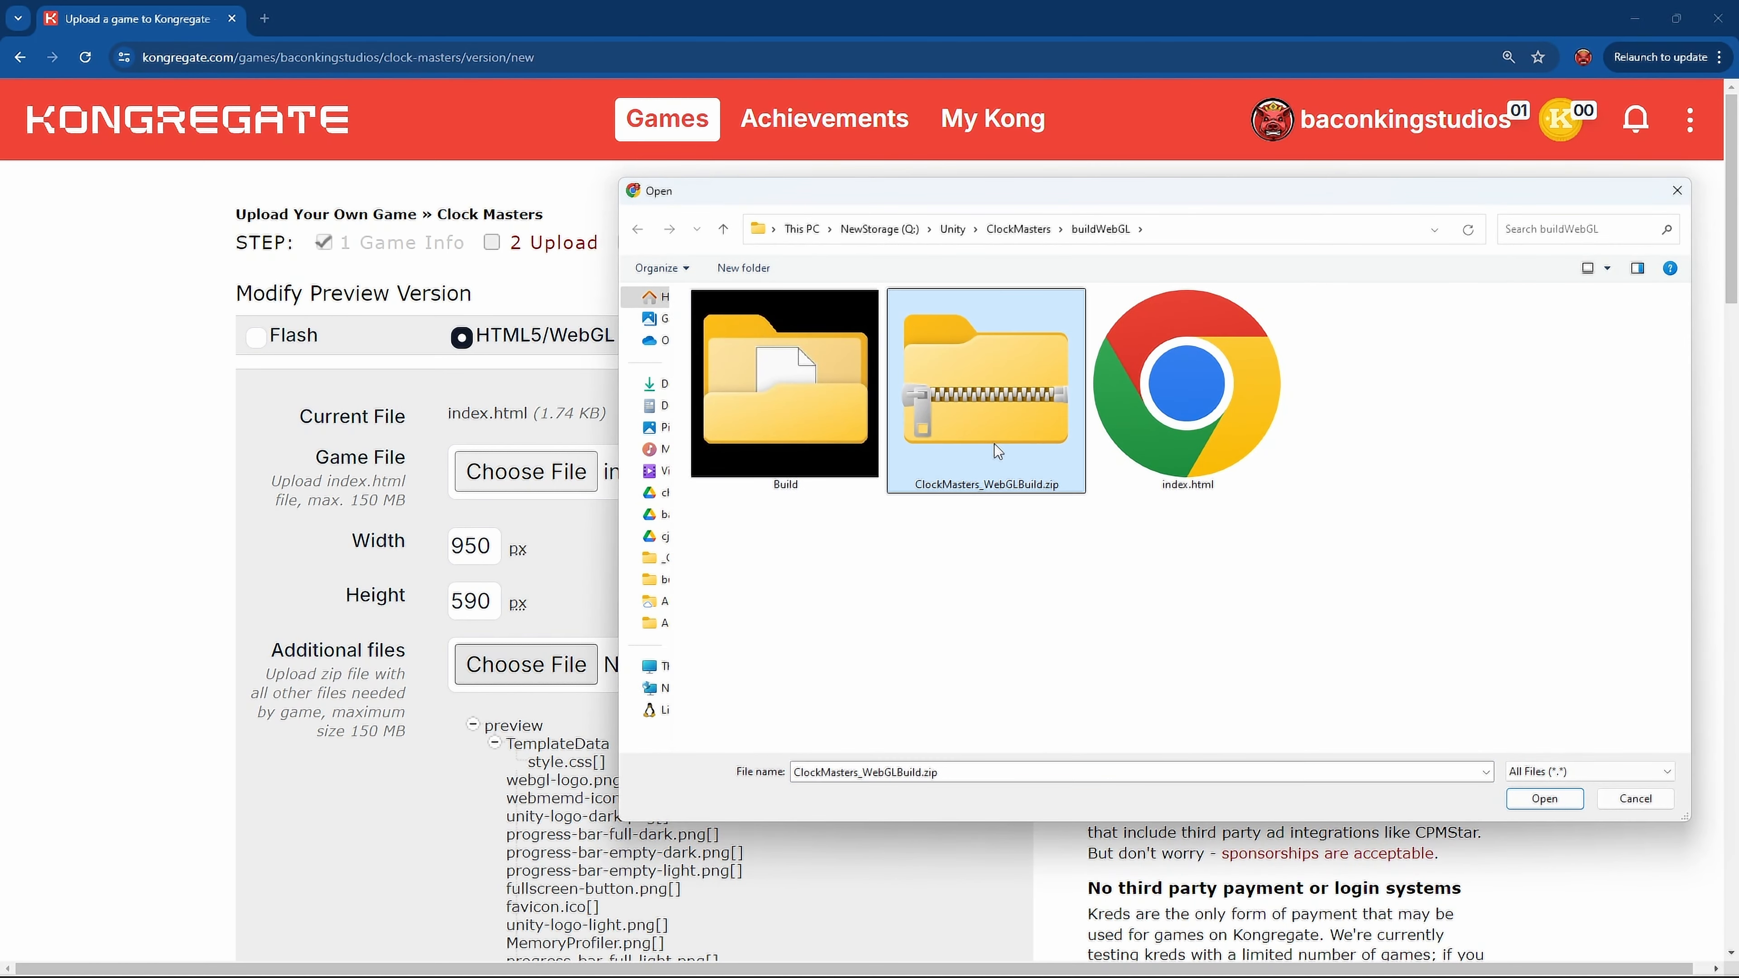
double_click(988, 465)
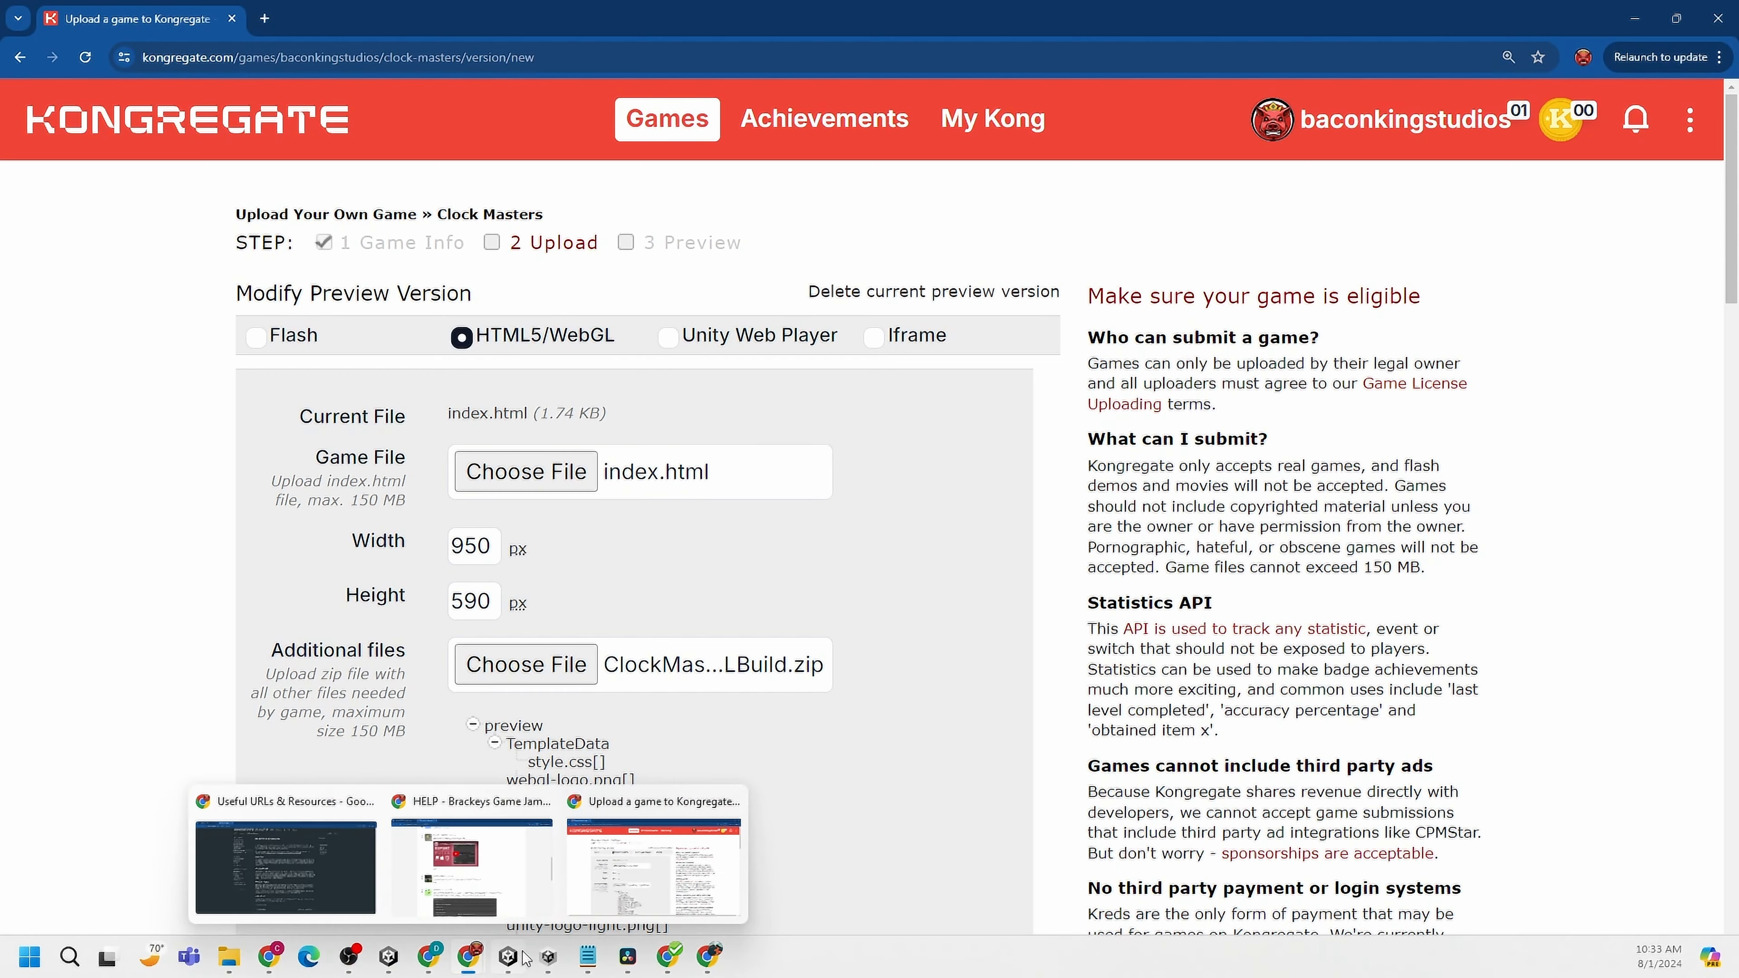
Switch to Unity and open the project's Player settings
left_click(523, 957)
left_click(283, 637)
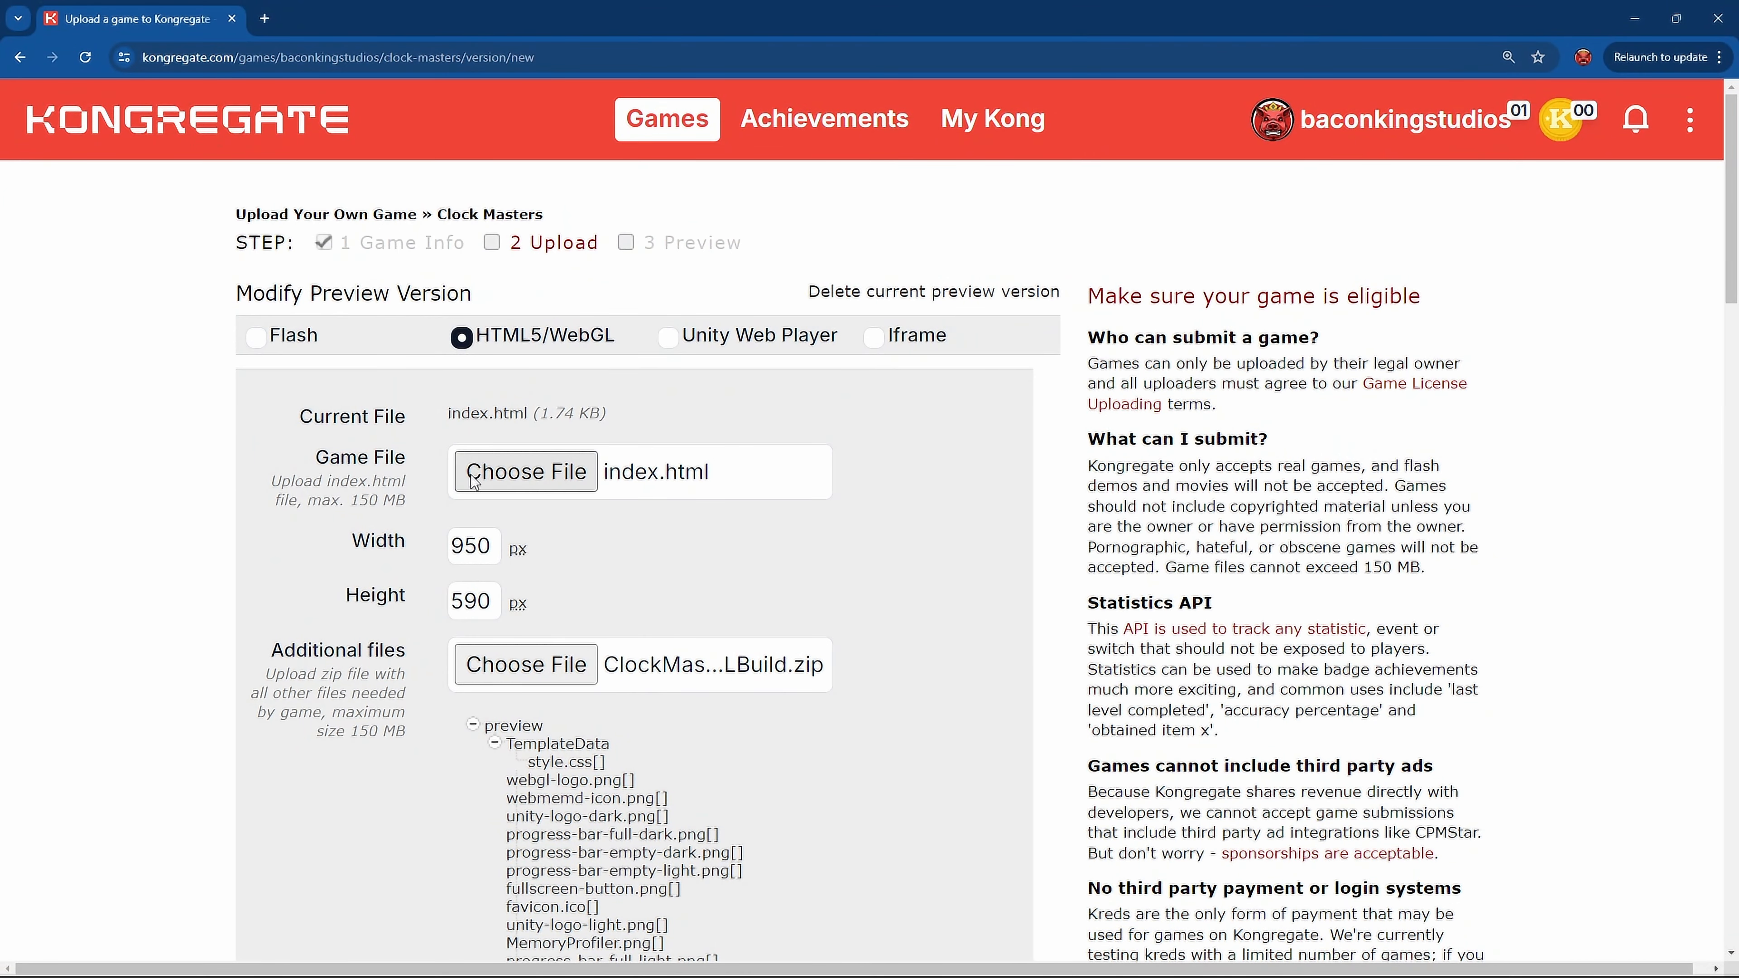
Accept the game license and upload agreement for Clock Masters, and look over its revenue terms
scroll(441, 583, "down", 8)
scroll(466, 610, "down", 7)
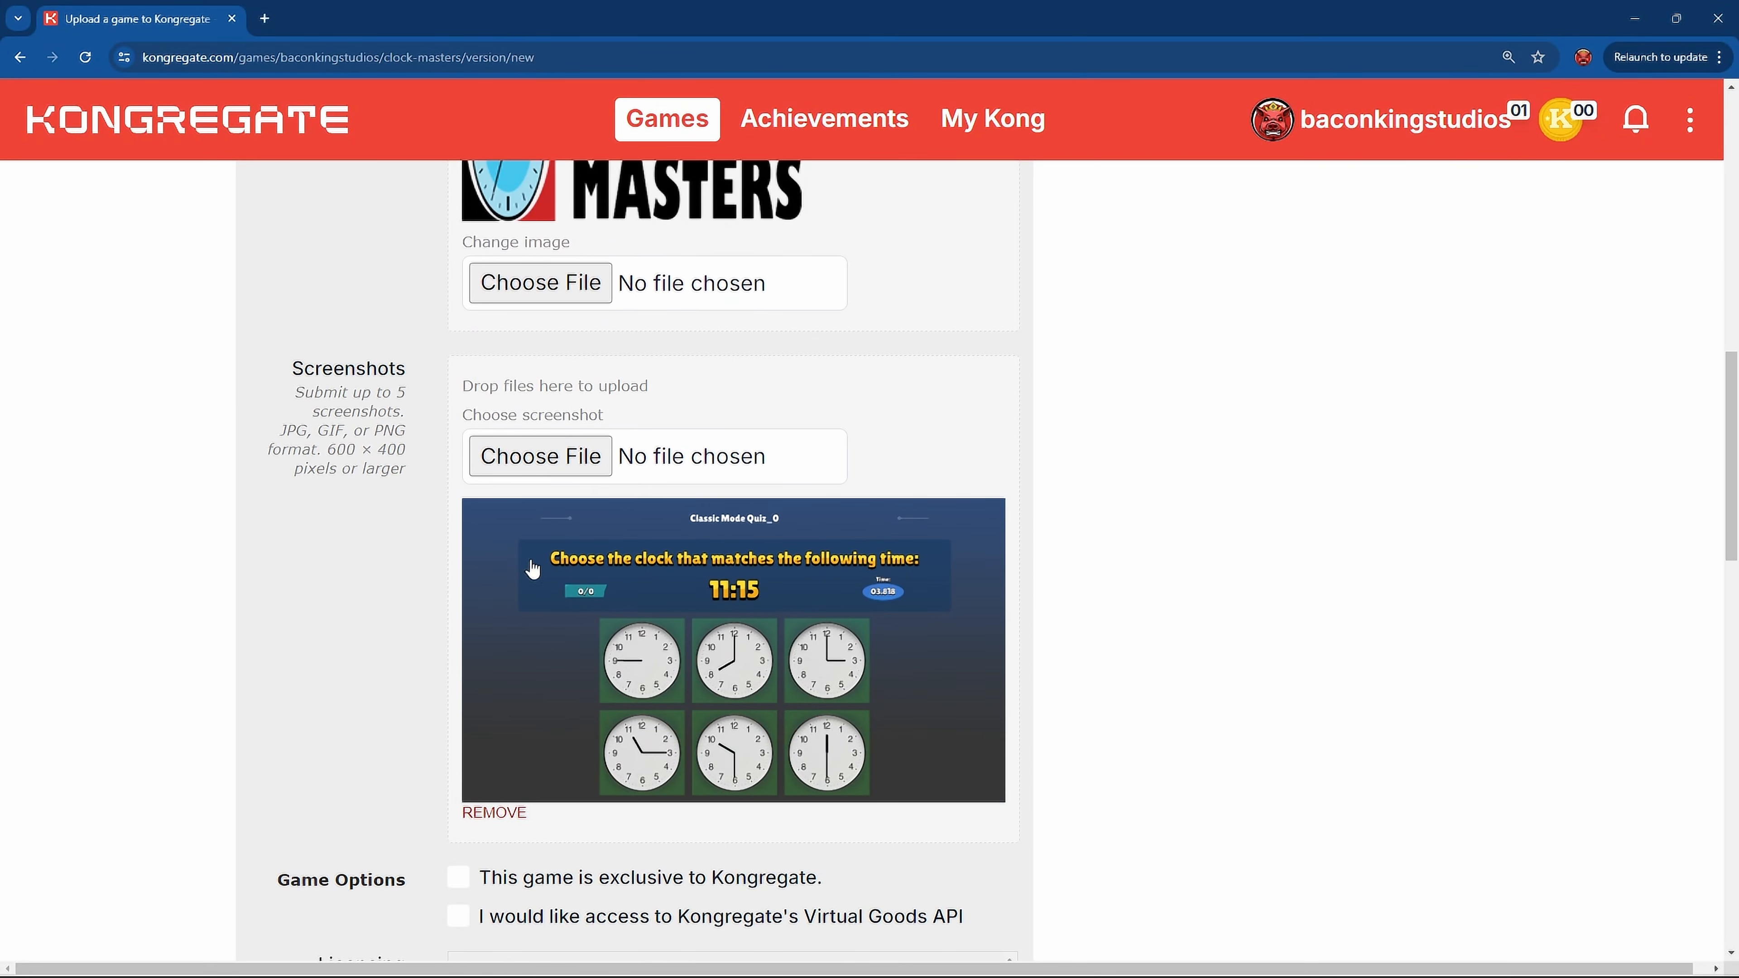
scroll(403, 481, "up", 2)
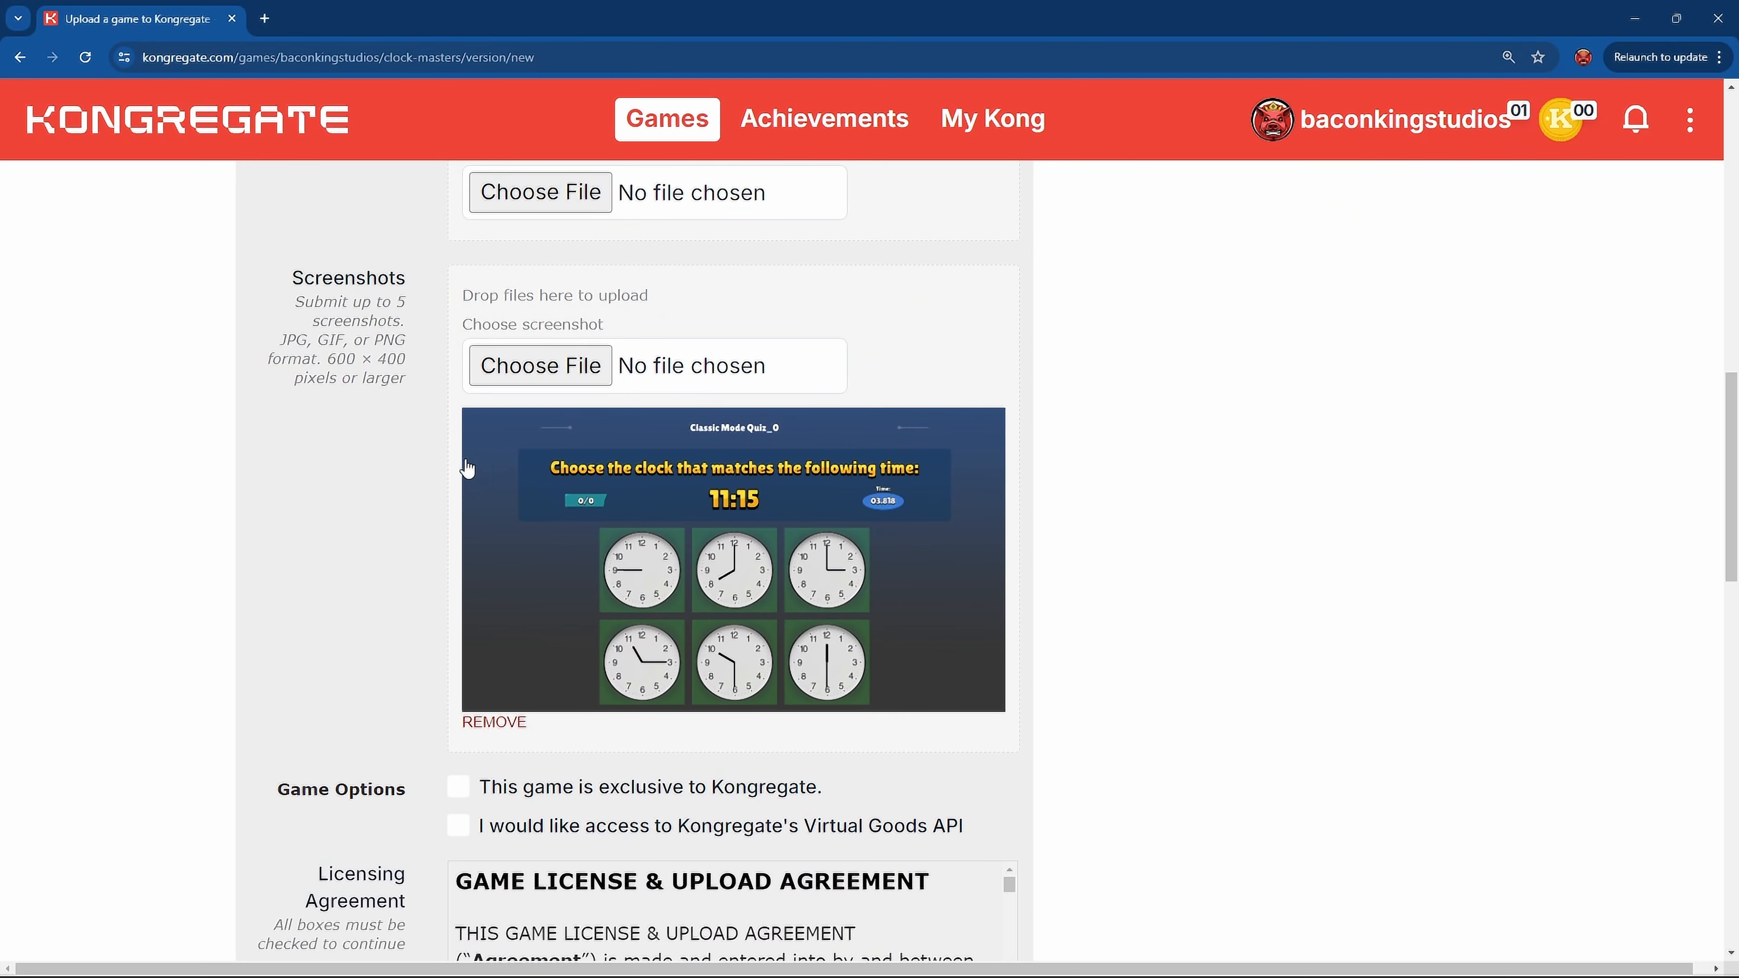
scroll(383, 668, "down", 3)
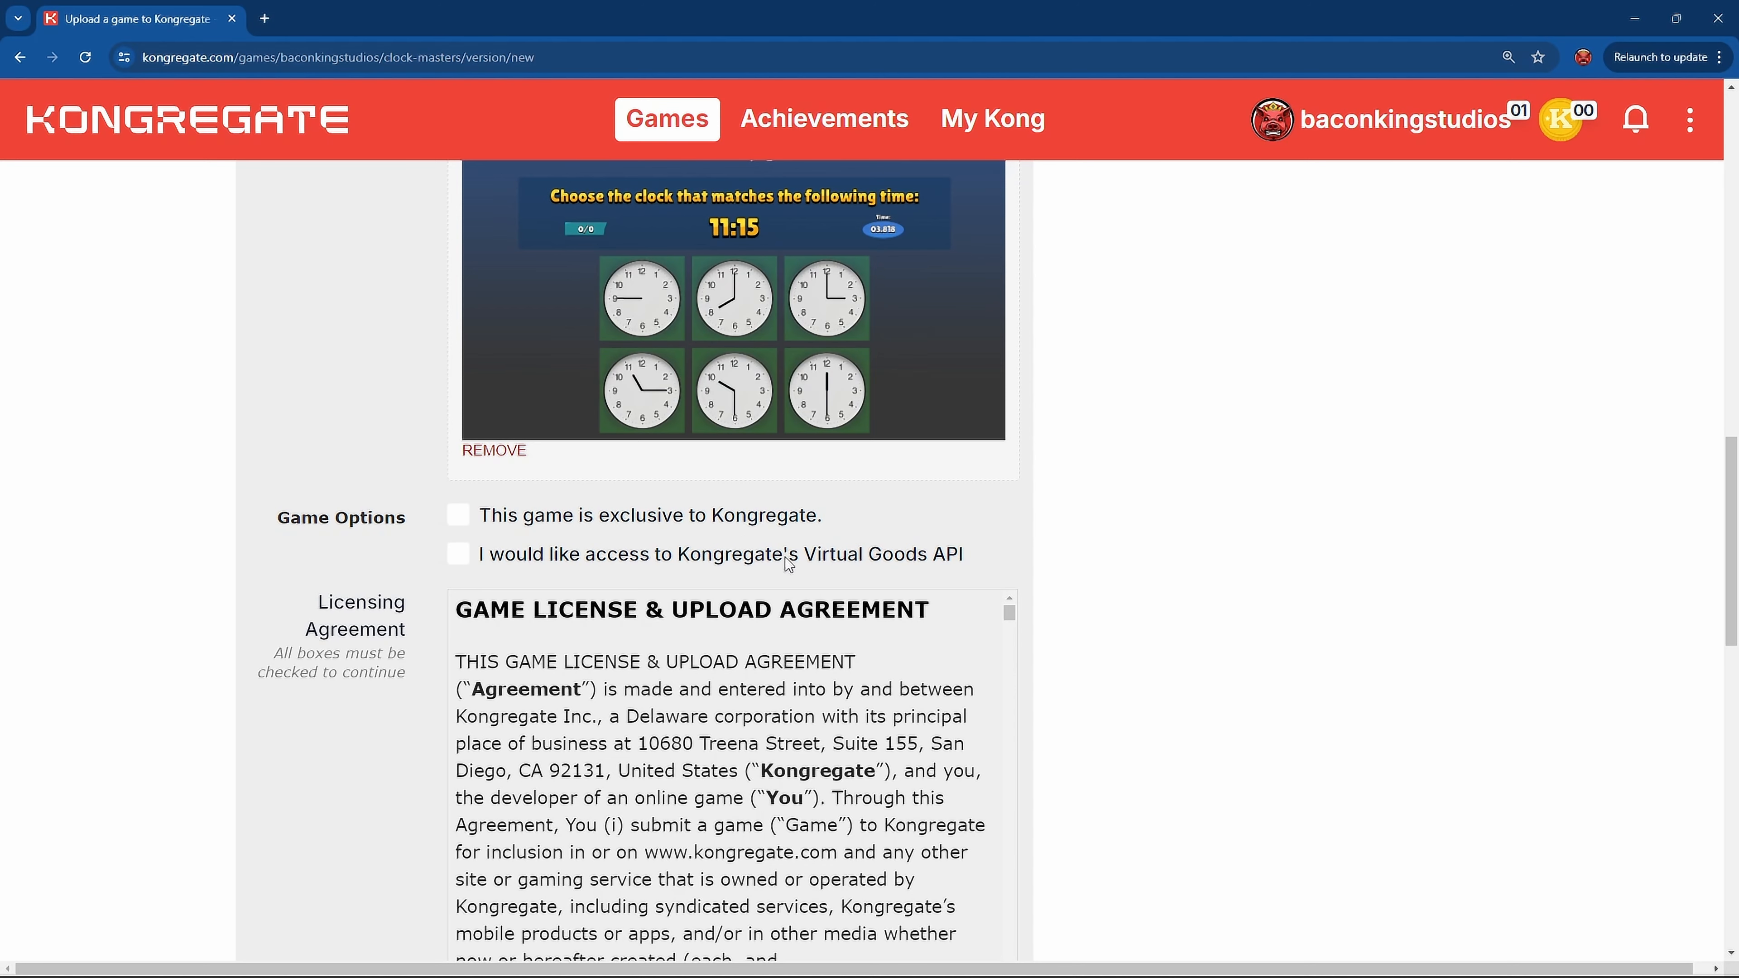
scroll(815, 497, "down", 1)
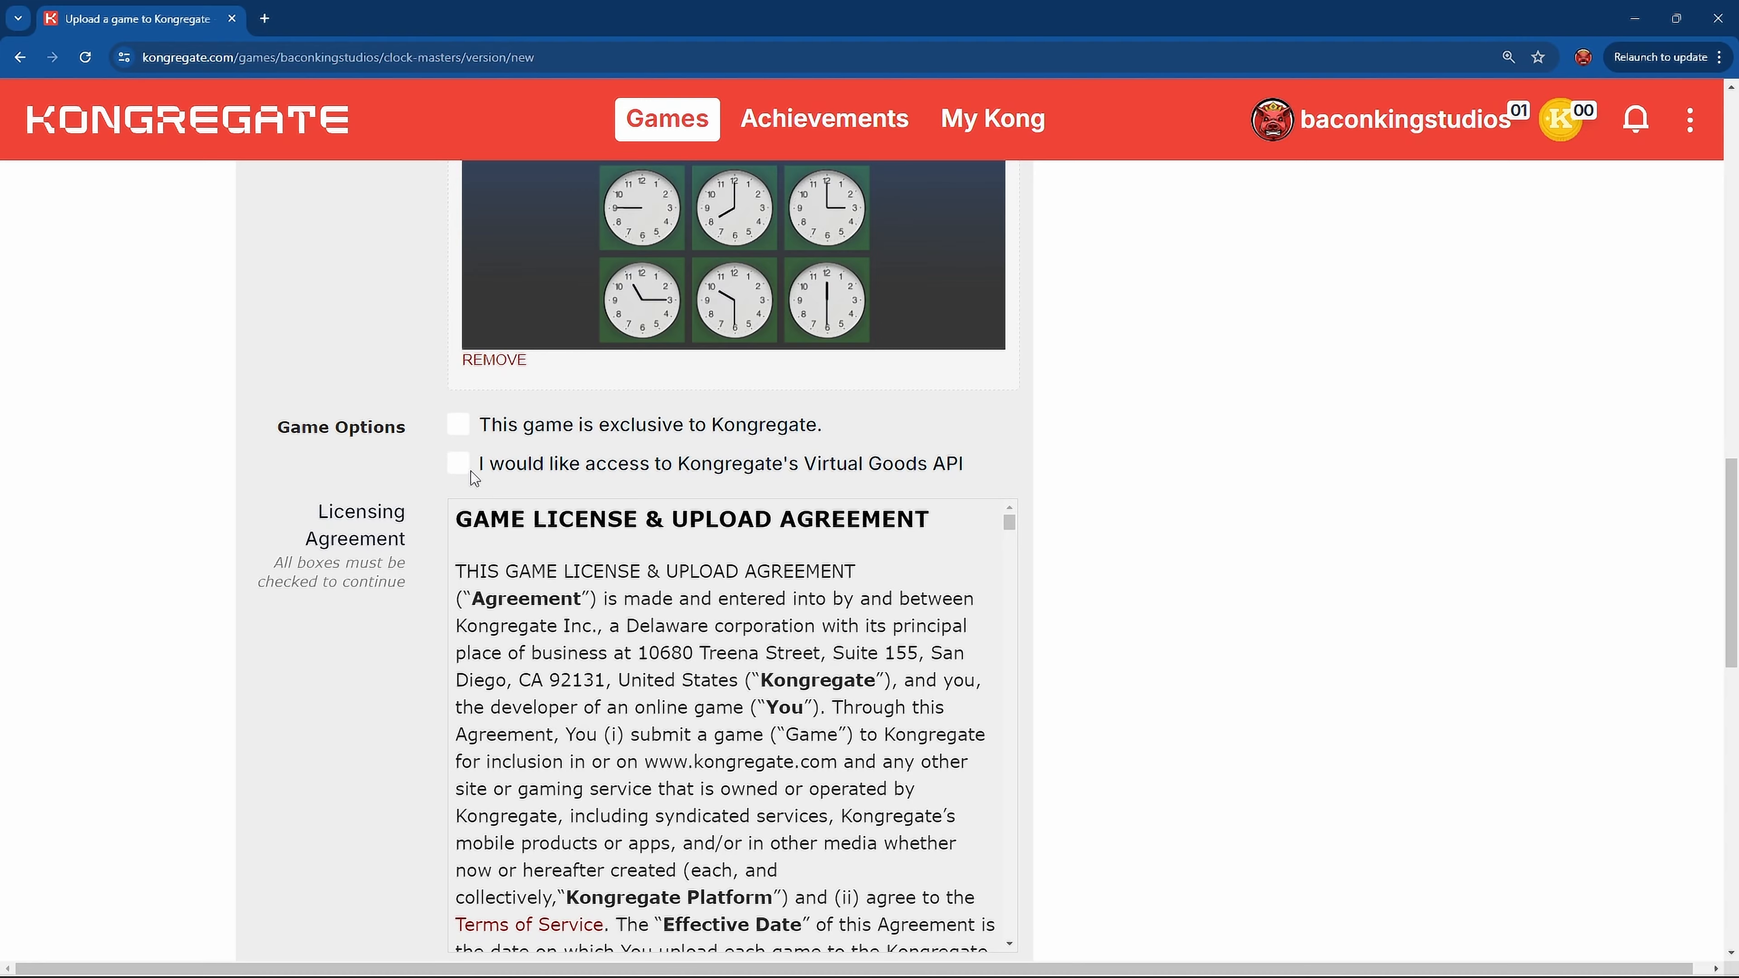
scroll(472, 472, "down", 10)
scroll(369, 603, "down", 3)
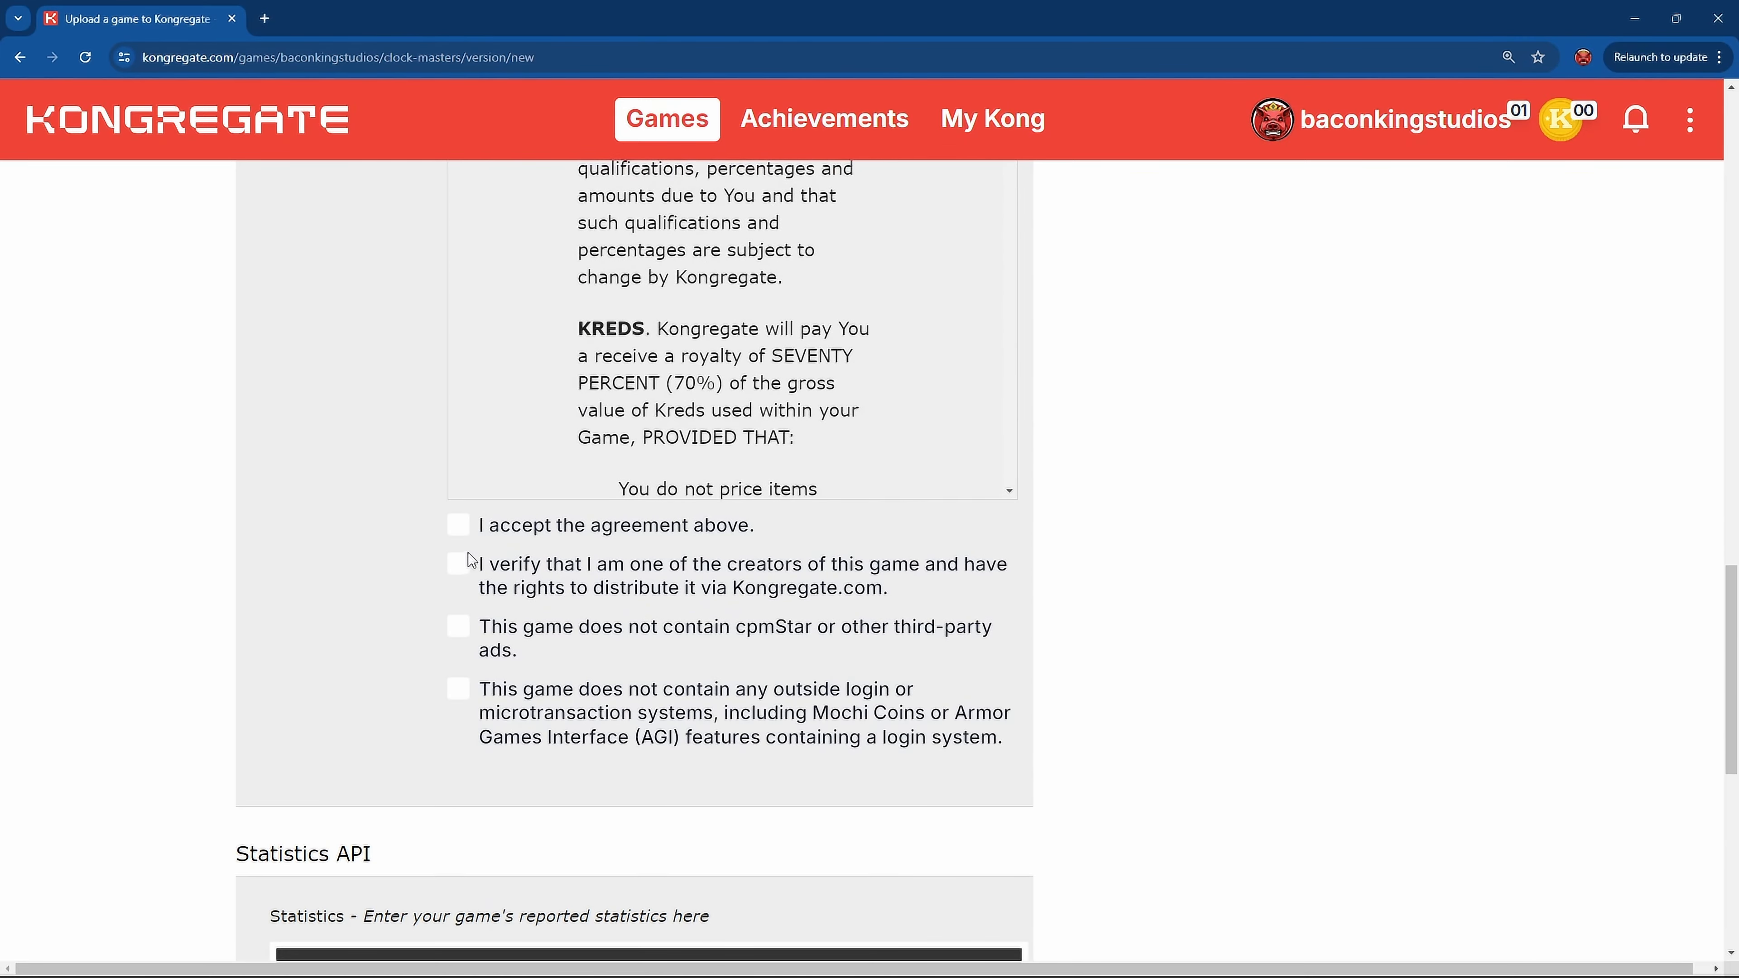
left_click(458, 522)
scroll(410, 589, "up", 2)
scroll(635, 526, "up", 10)
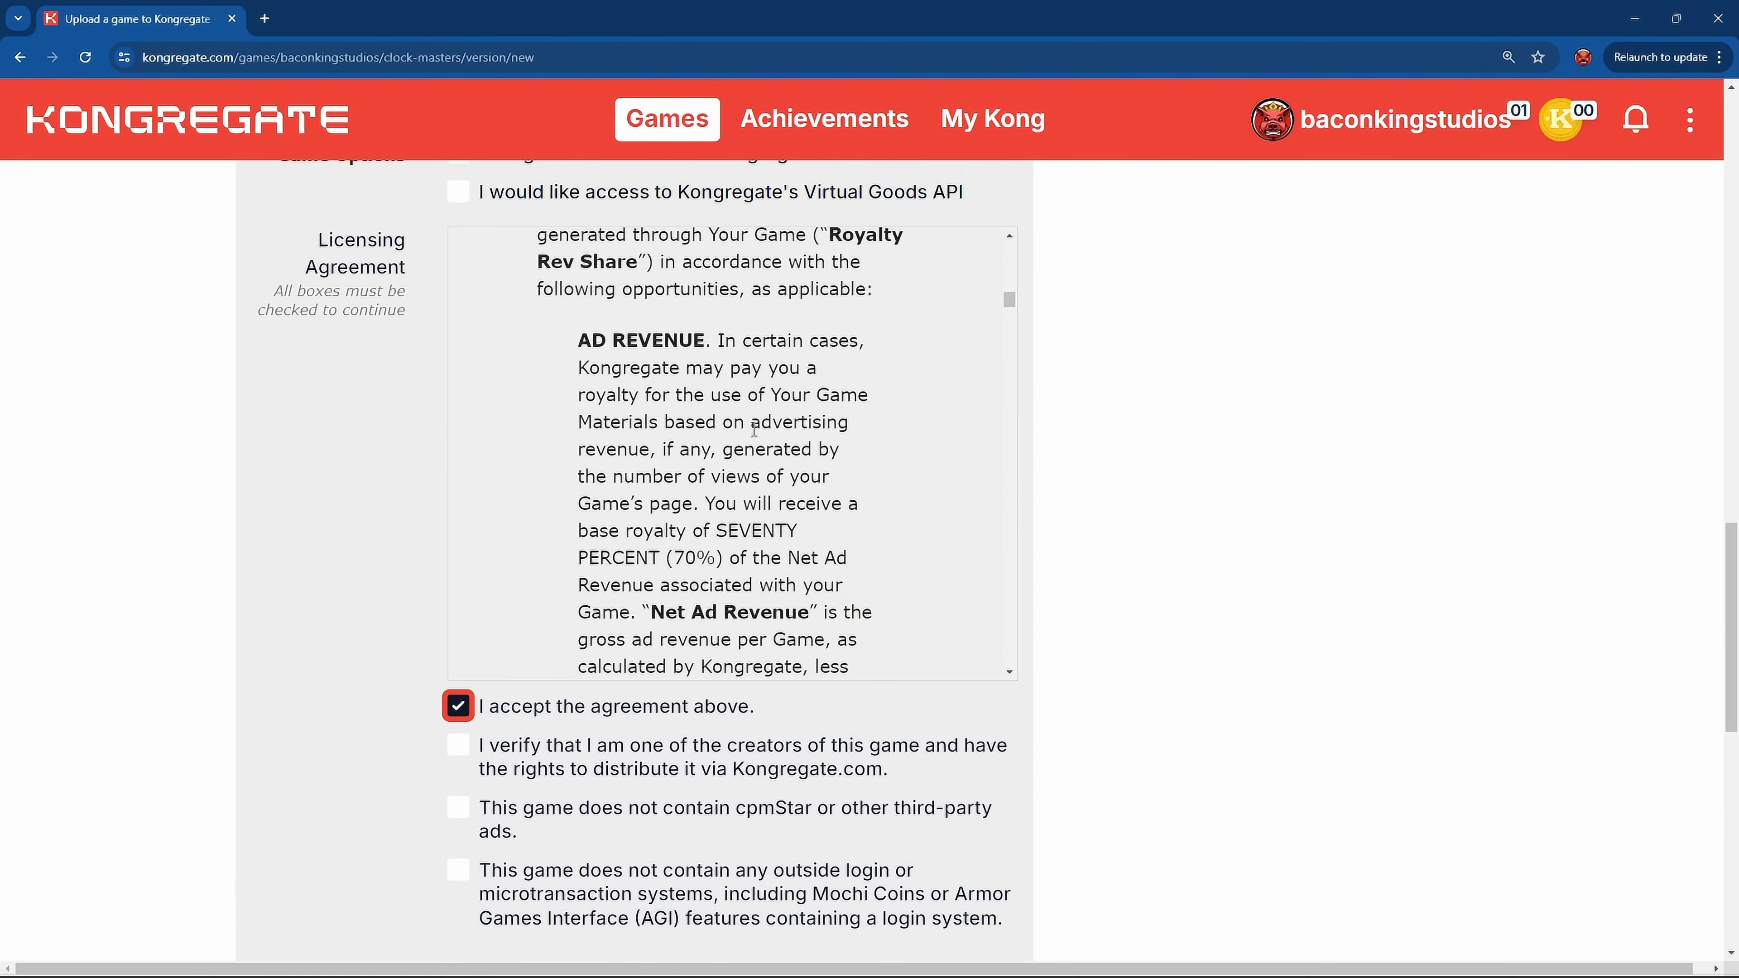
Confirm being one of the game's creators and that it contains no third-party ads and no outside login or microtransaction systems
scroll(481, 747, "down", 1)
left_click(459, 655)
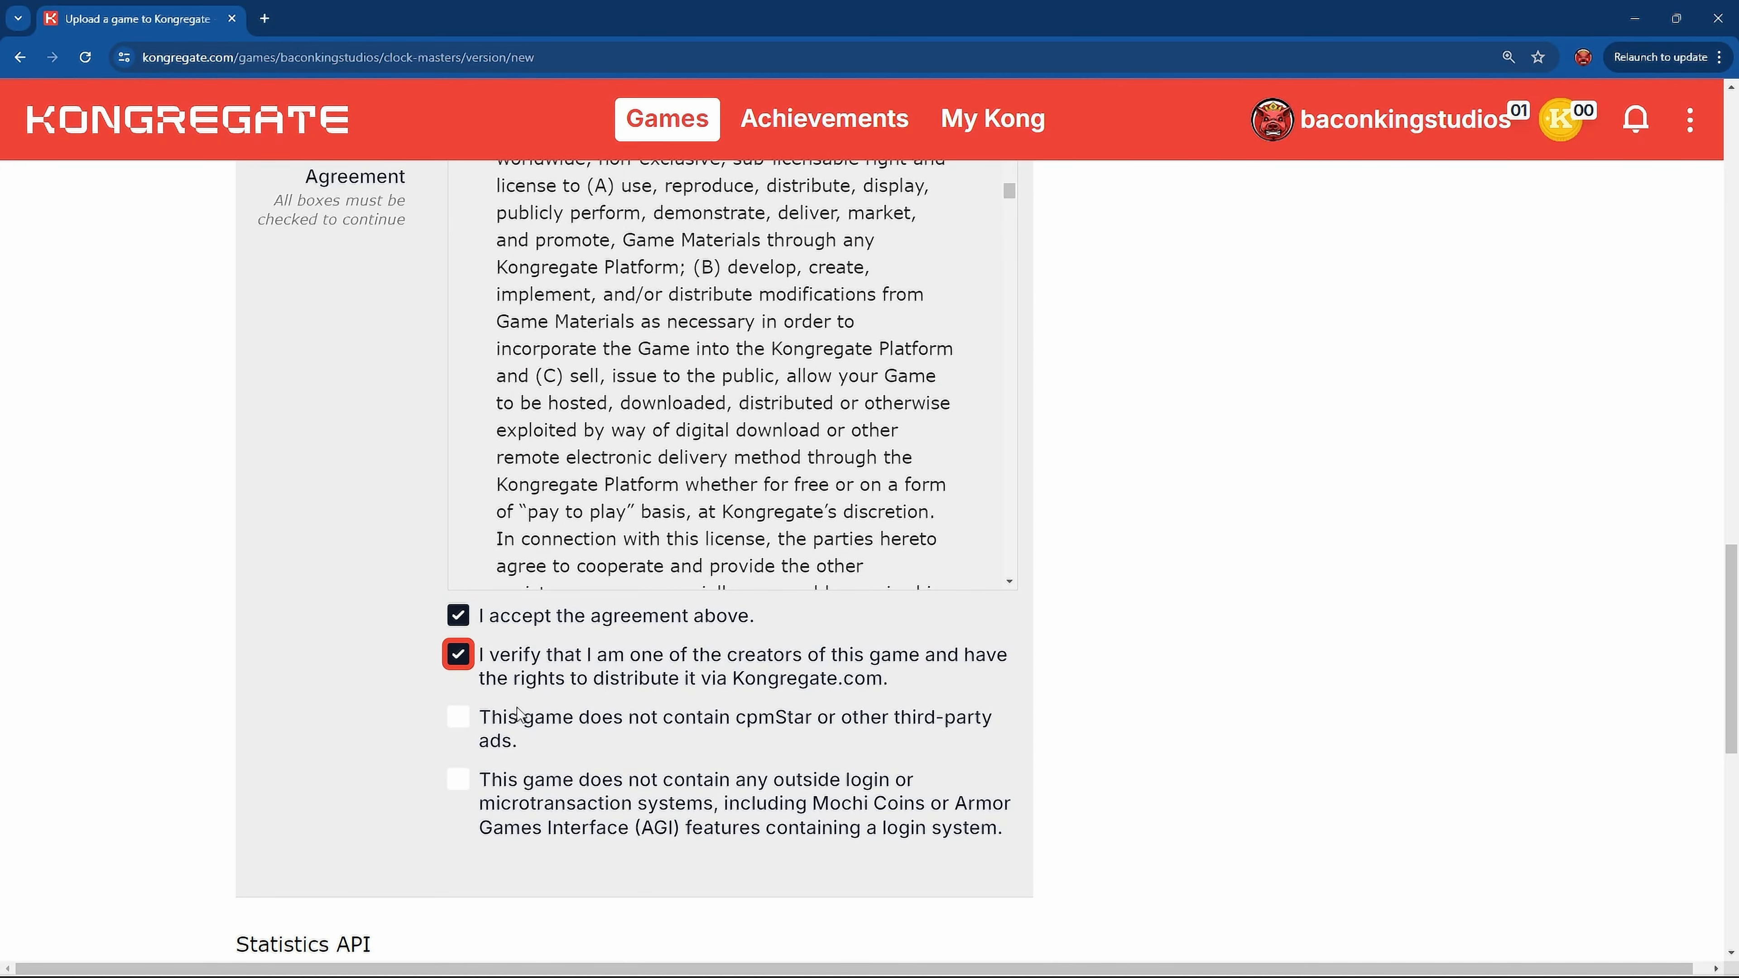
scroll(530, 685, "down", 2)
left_click(458, 536)
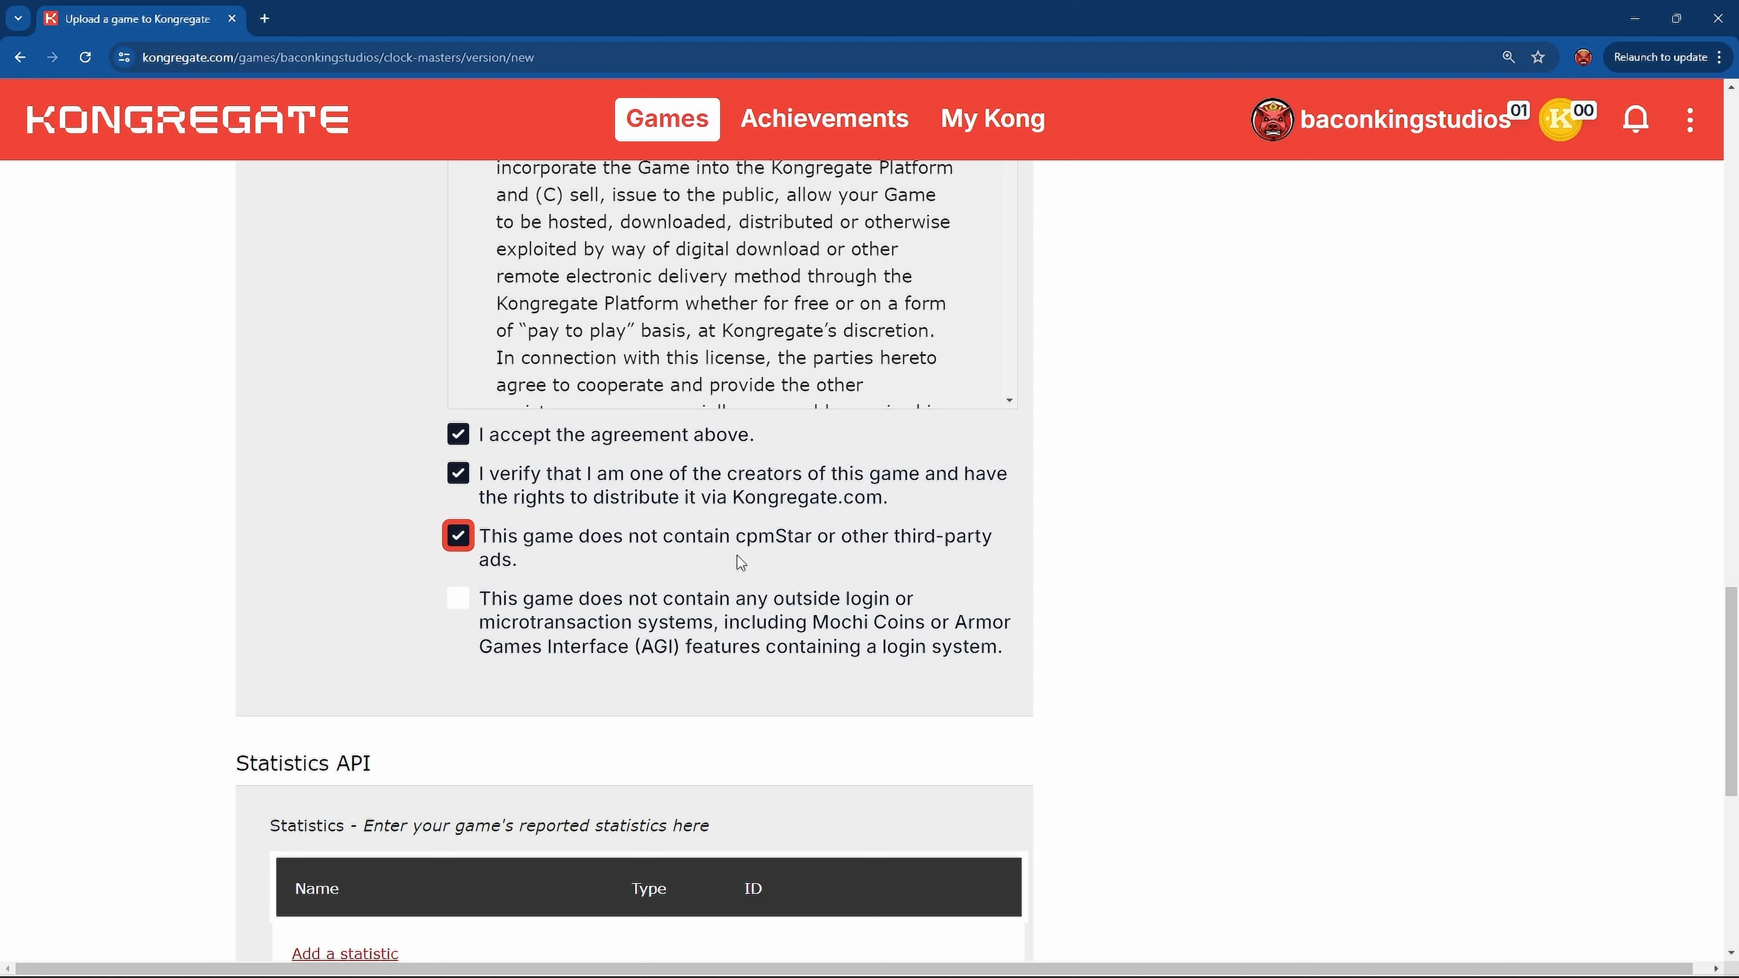
left_click(546, 638)
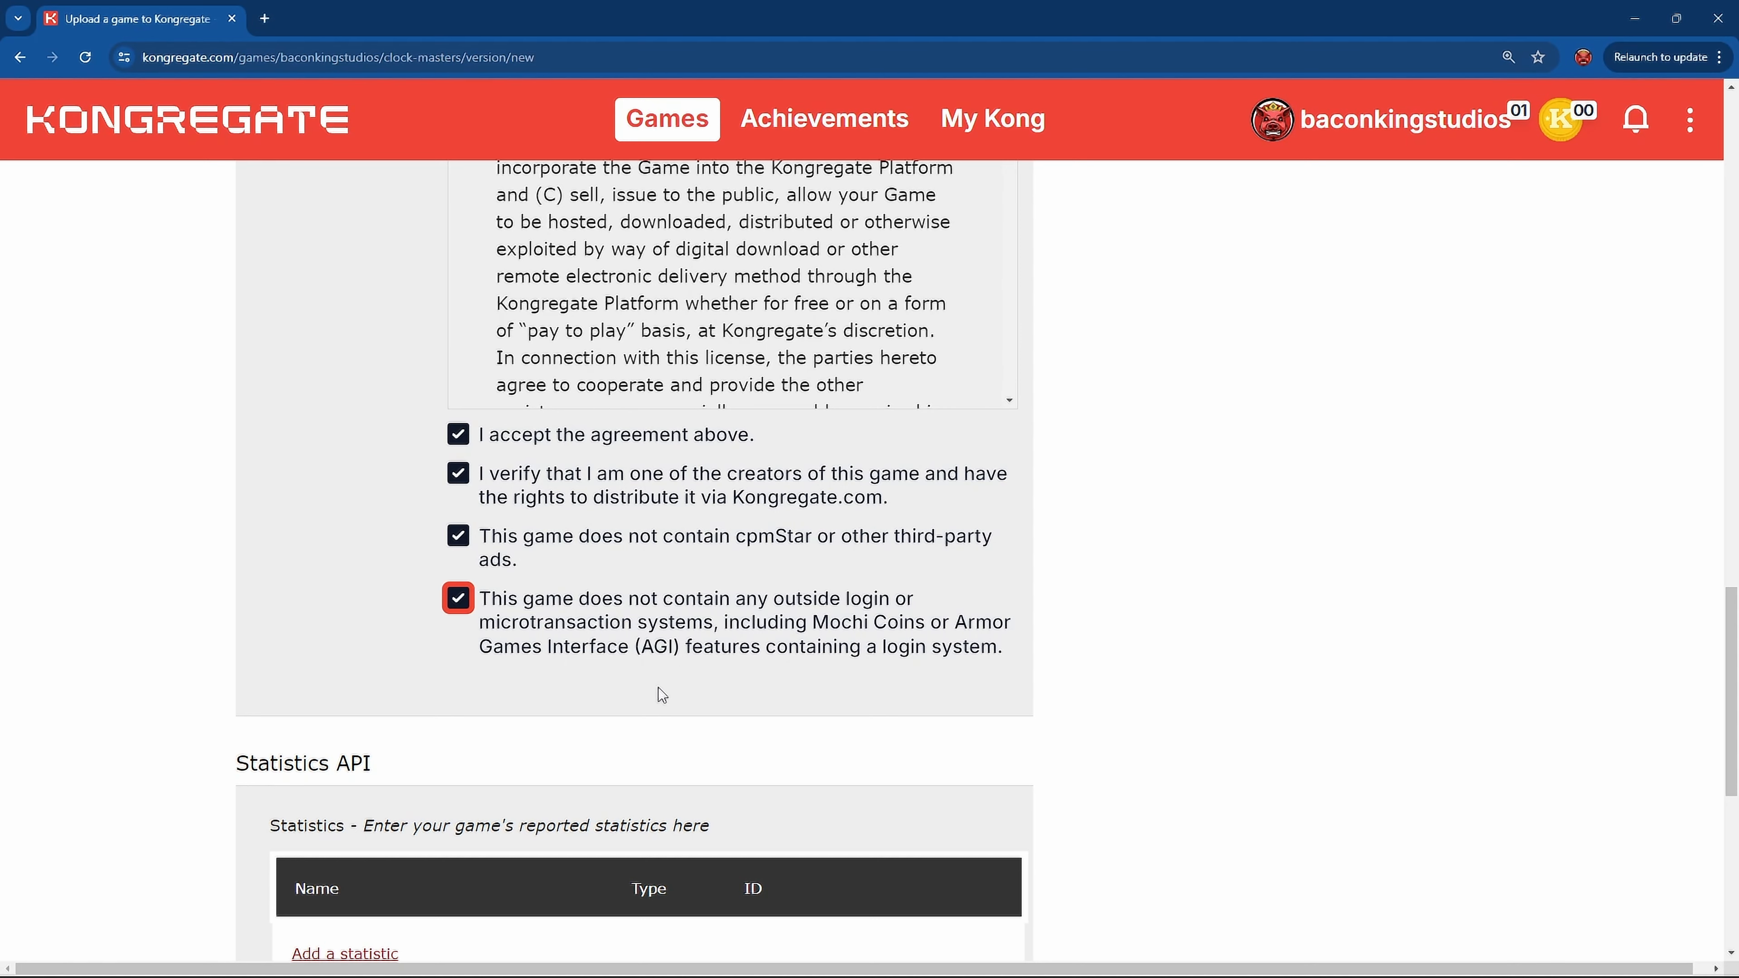
Upload the Clock Masters preview version without adding any statistics to the Statistics API section
scroll(520, 627, "down", 3)
left_click_drag(270, 560, 340, 615)
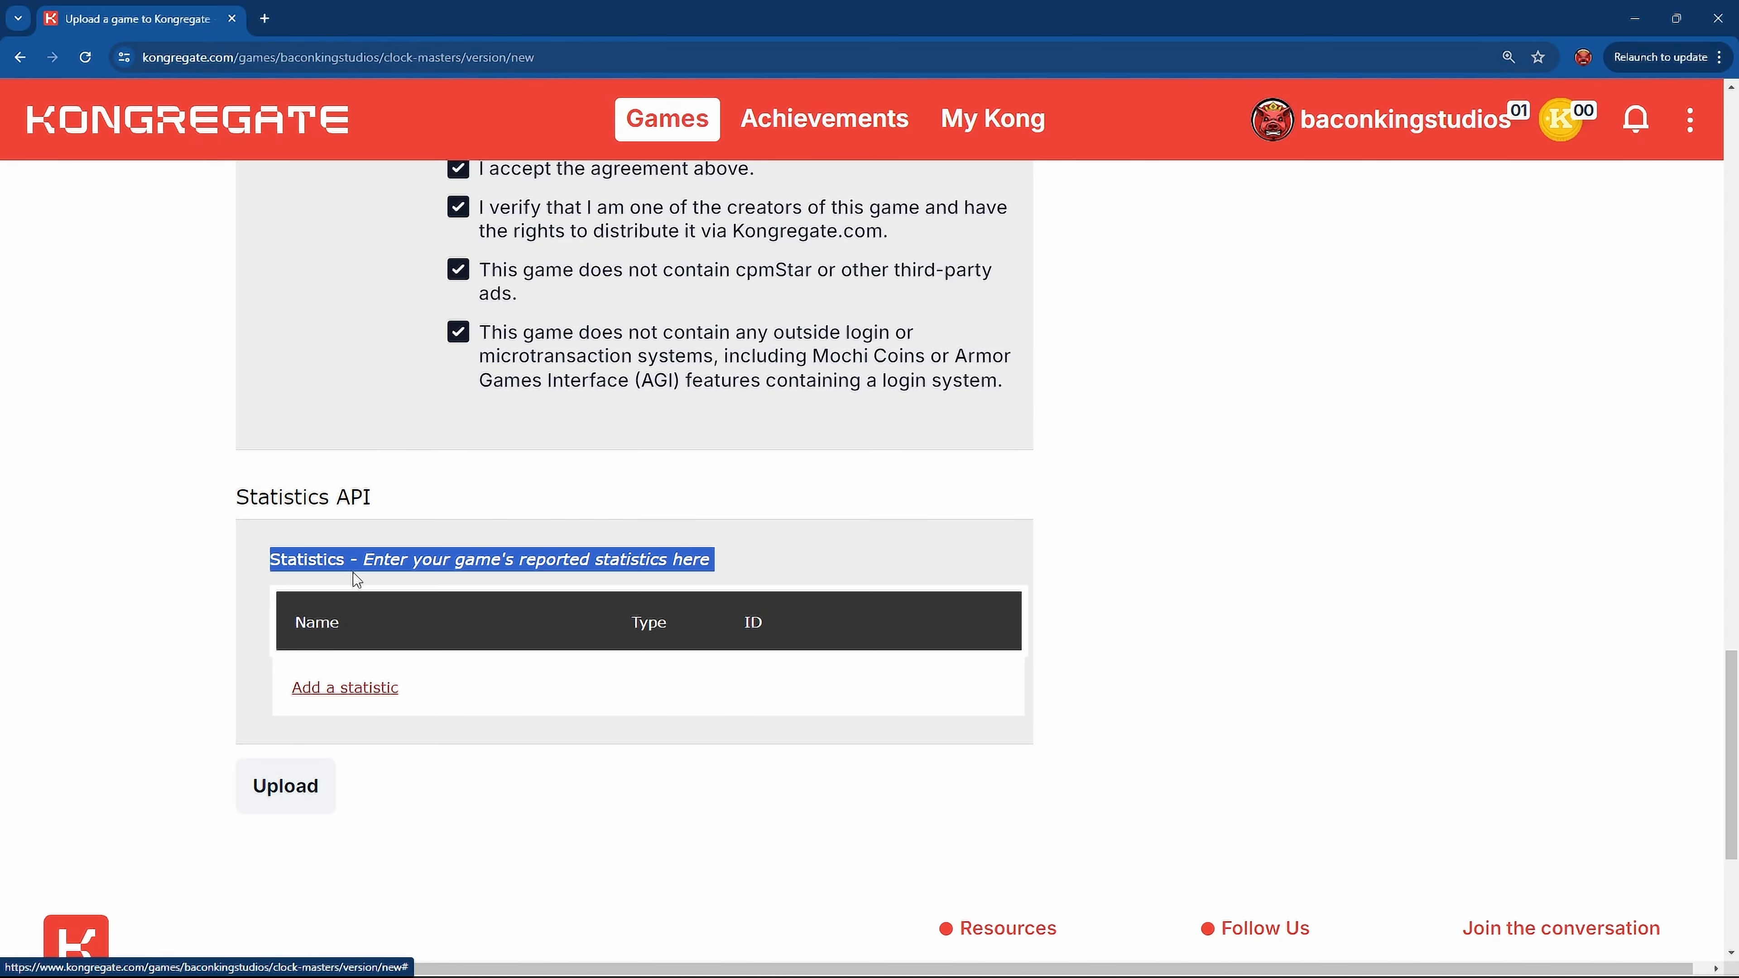
scroll(424, 671, "up", 1)
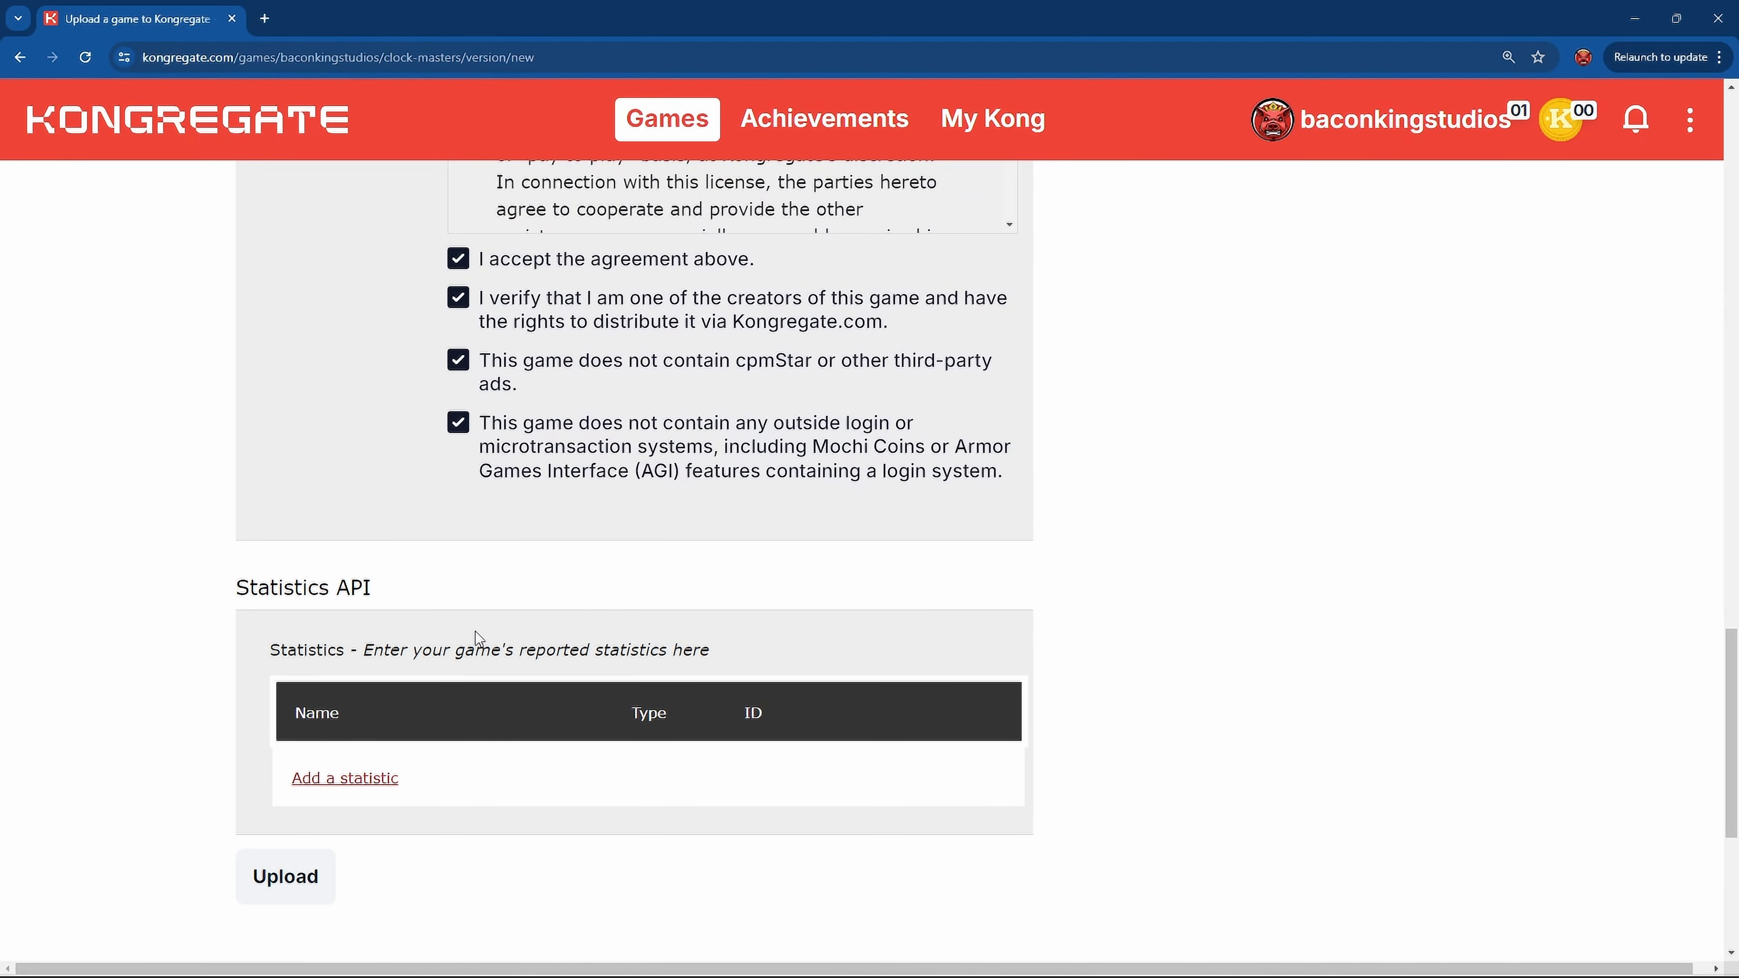
left_click(299, 891)
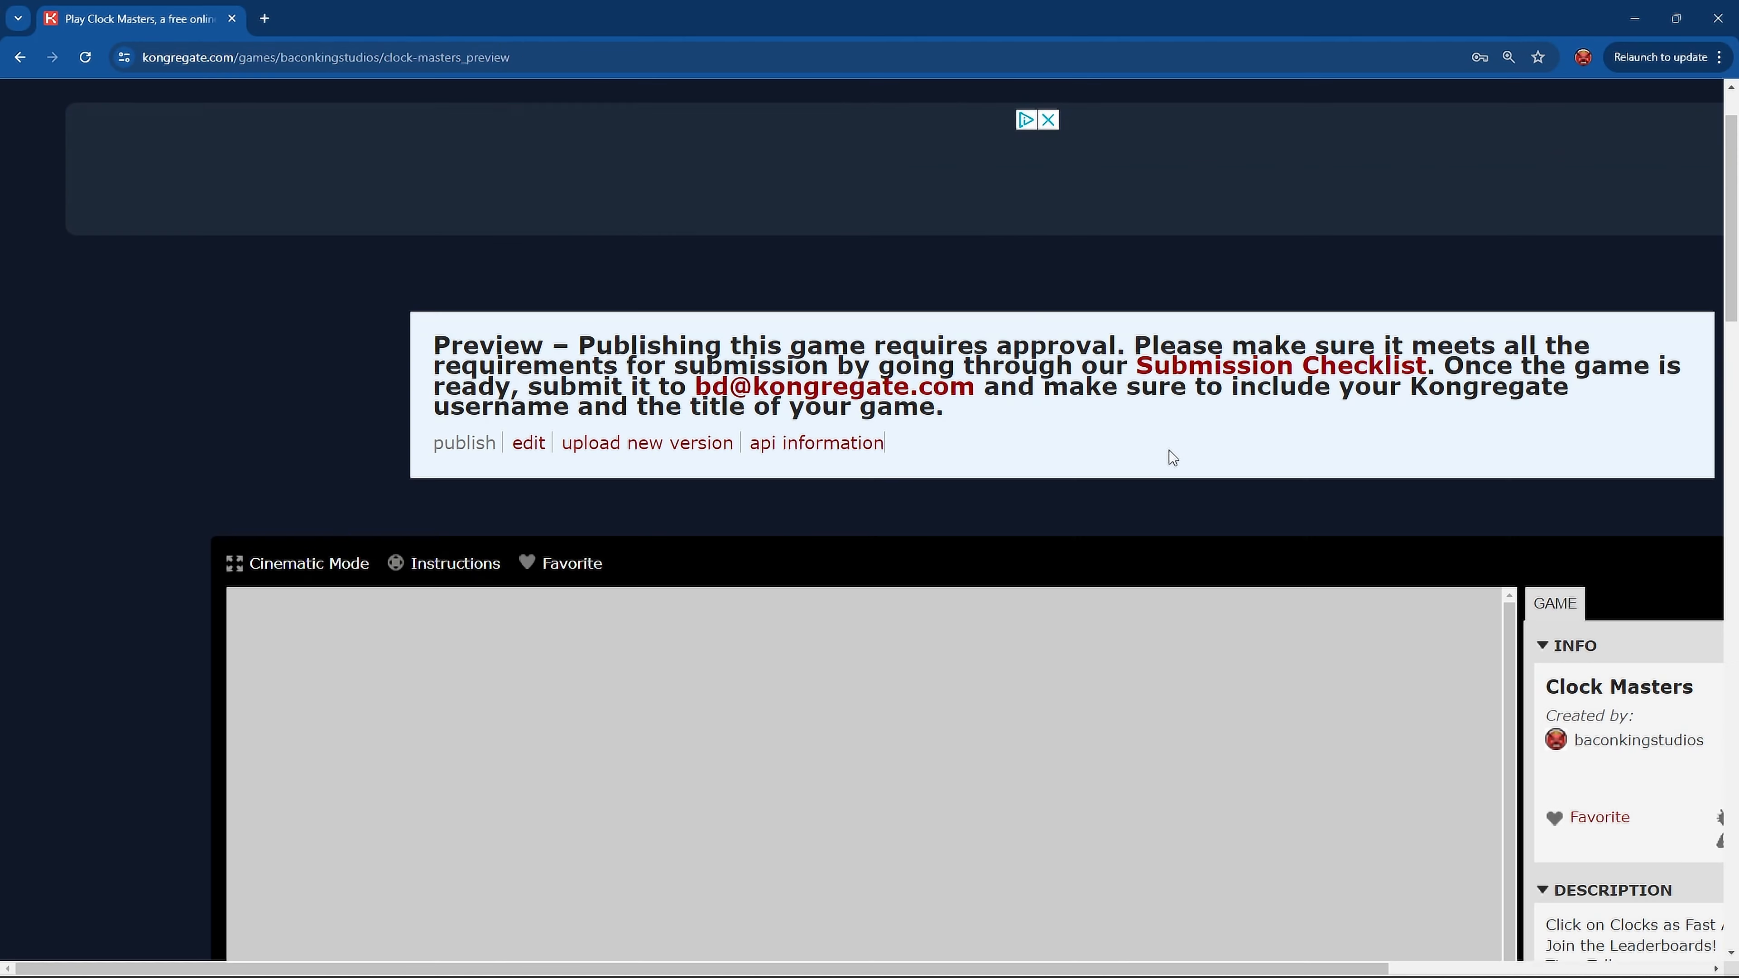
Look over the loaded Clock Masters preview page and the clock-masters_preview part of its web address
scroll(1153, 428, "right", 2)
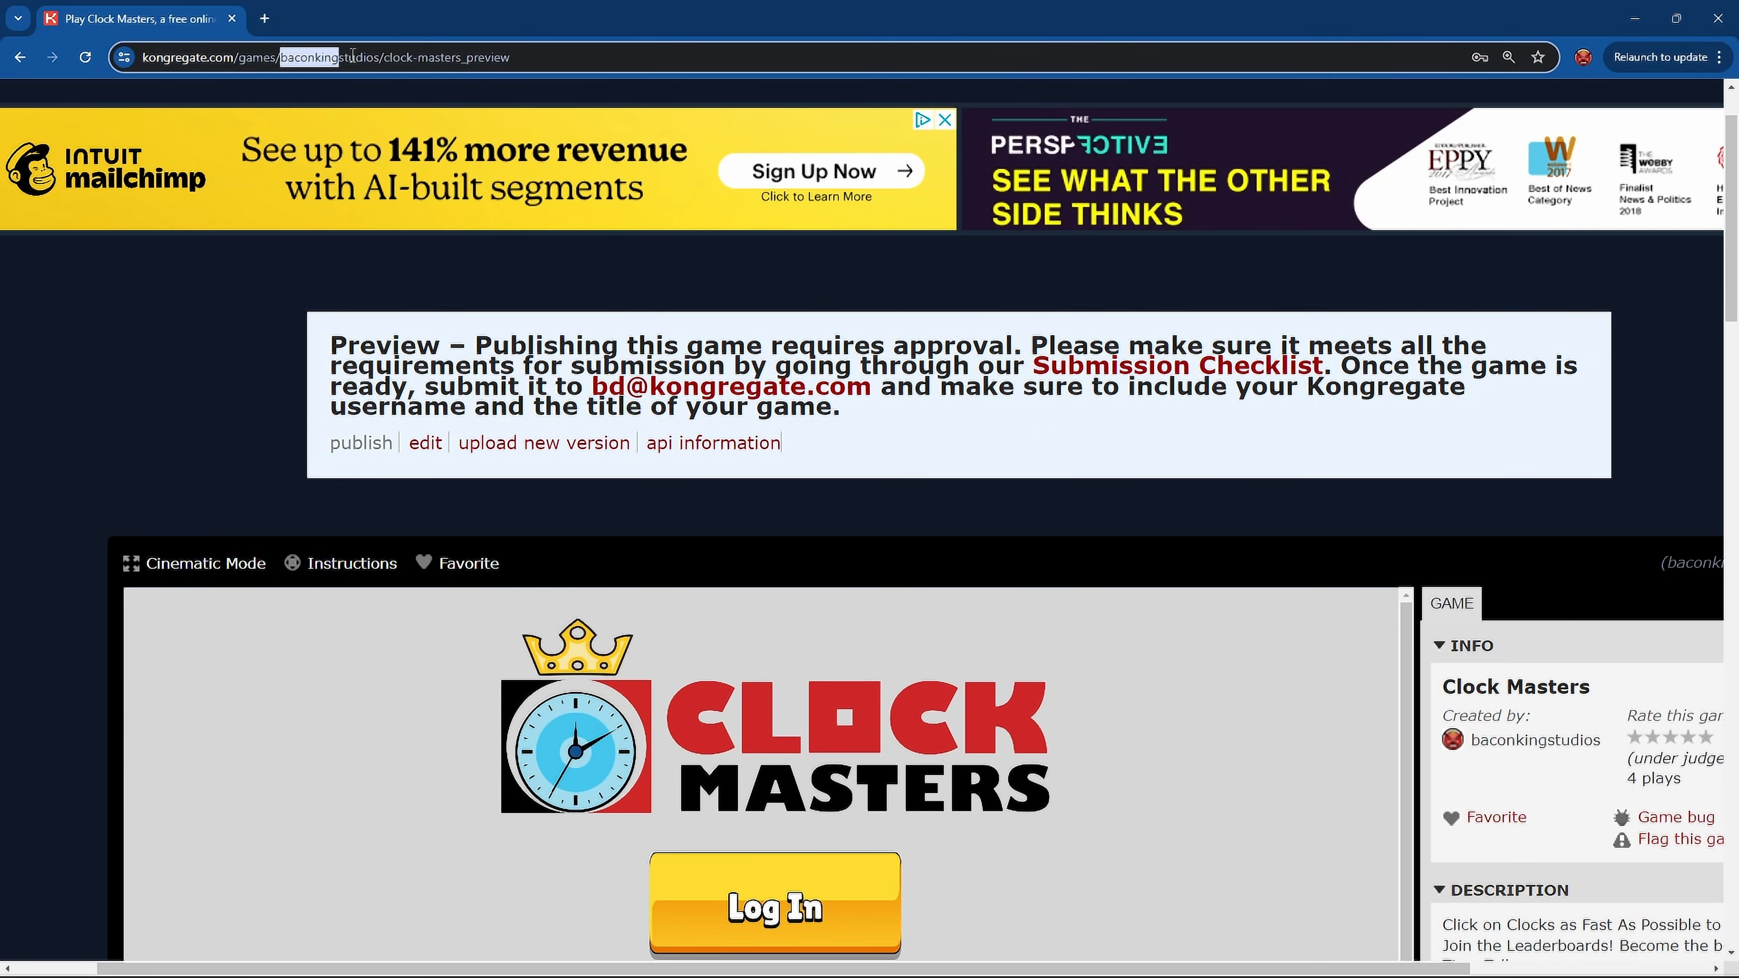
left_click_drag(384, 57, 600, 51)
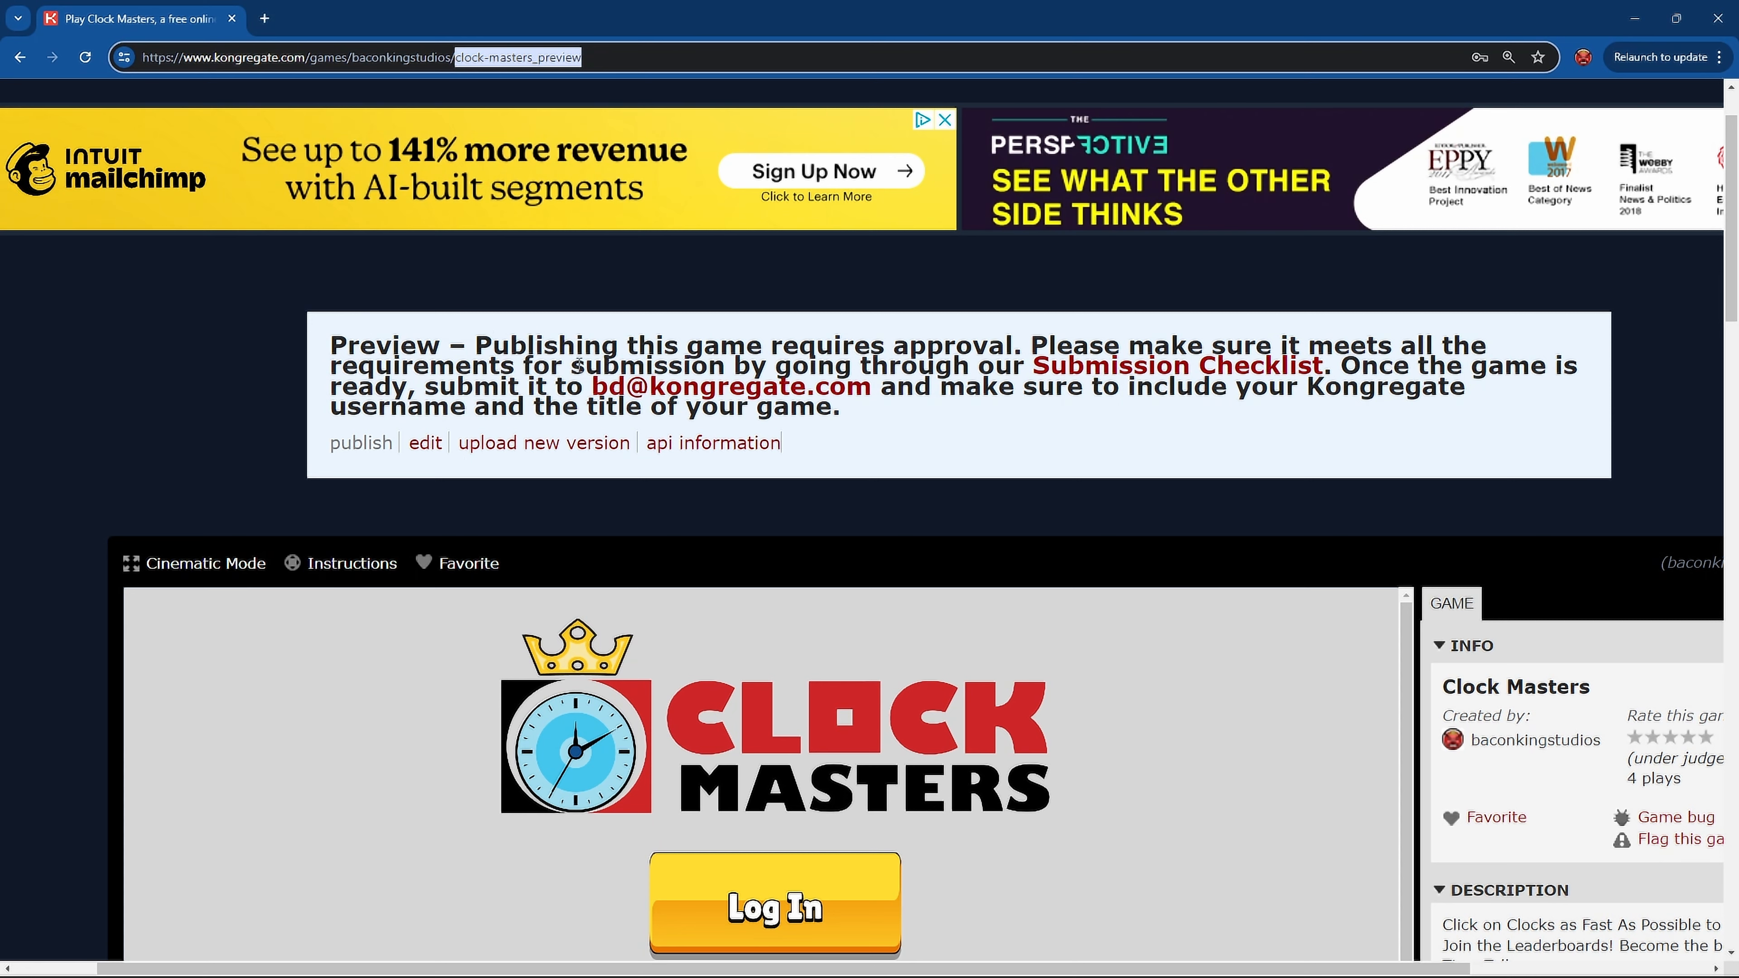
scroll(579, 365, "down", 5)
left_click(65, 407)
scroll(74, 408, "up", 5)
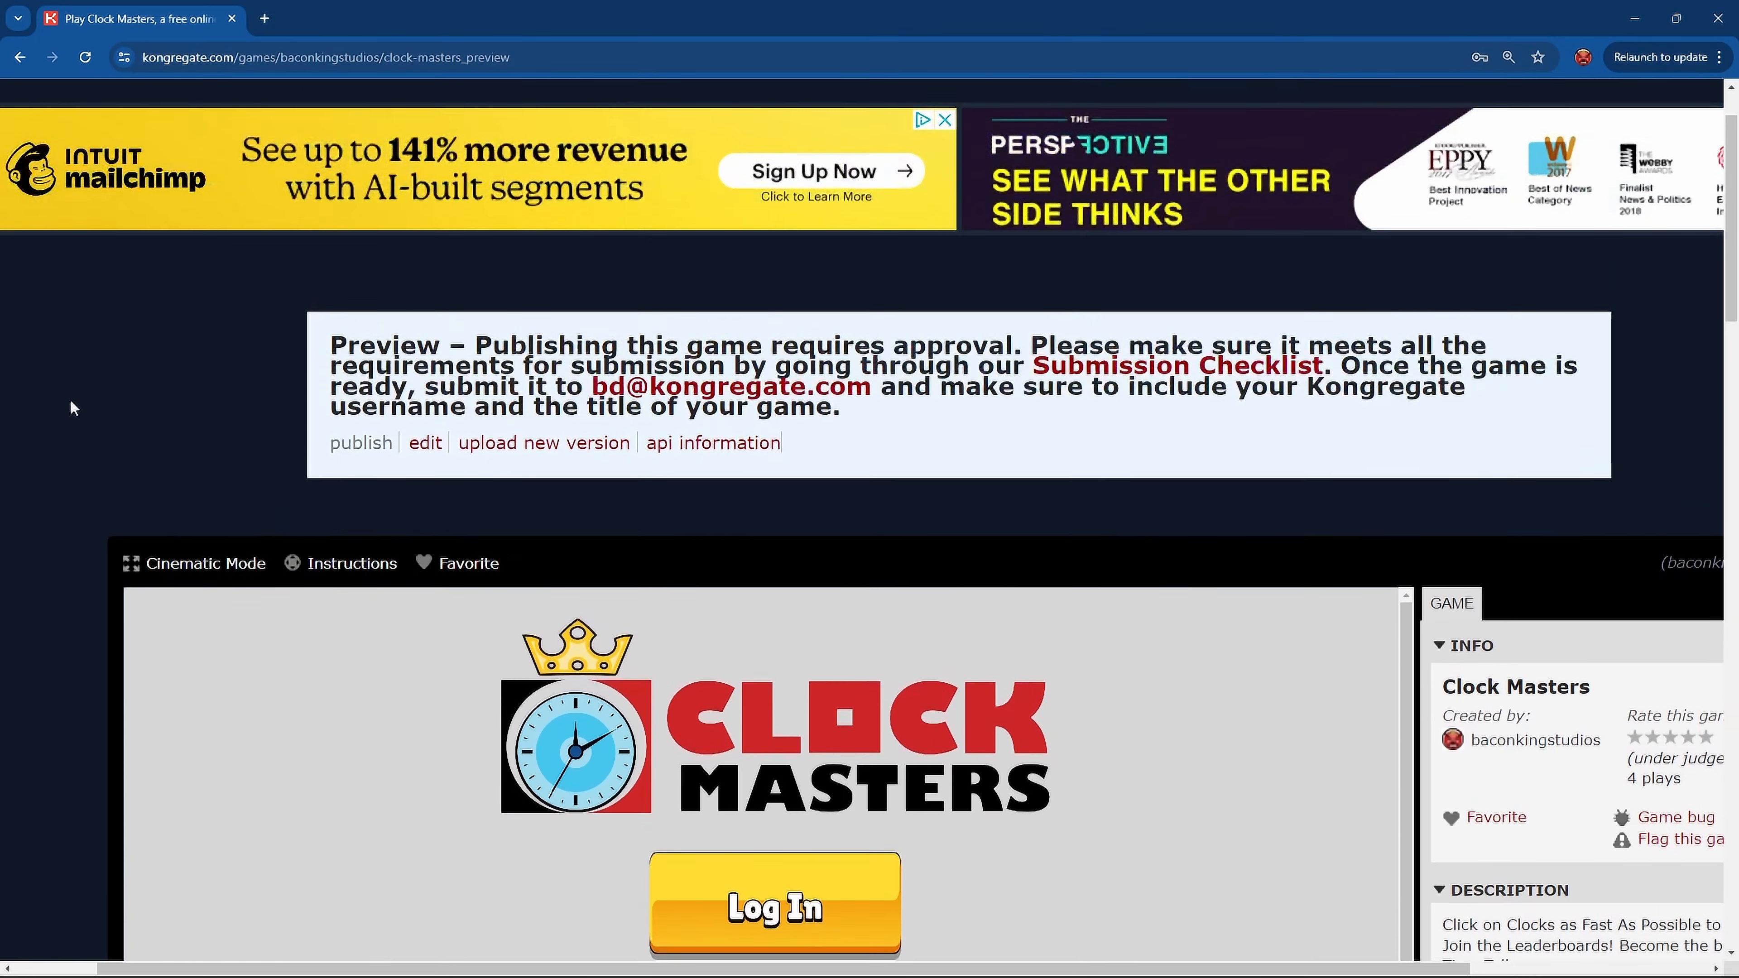
Read the preview page's publishing notice, open the Submission Checklist separately, and check what the approval e-mail must include
scroll(241, 450, "up", 2)
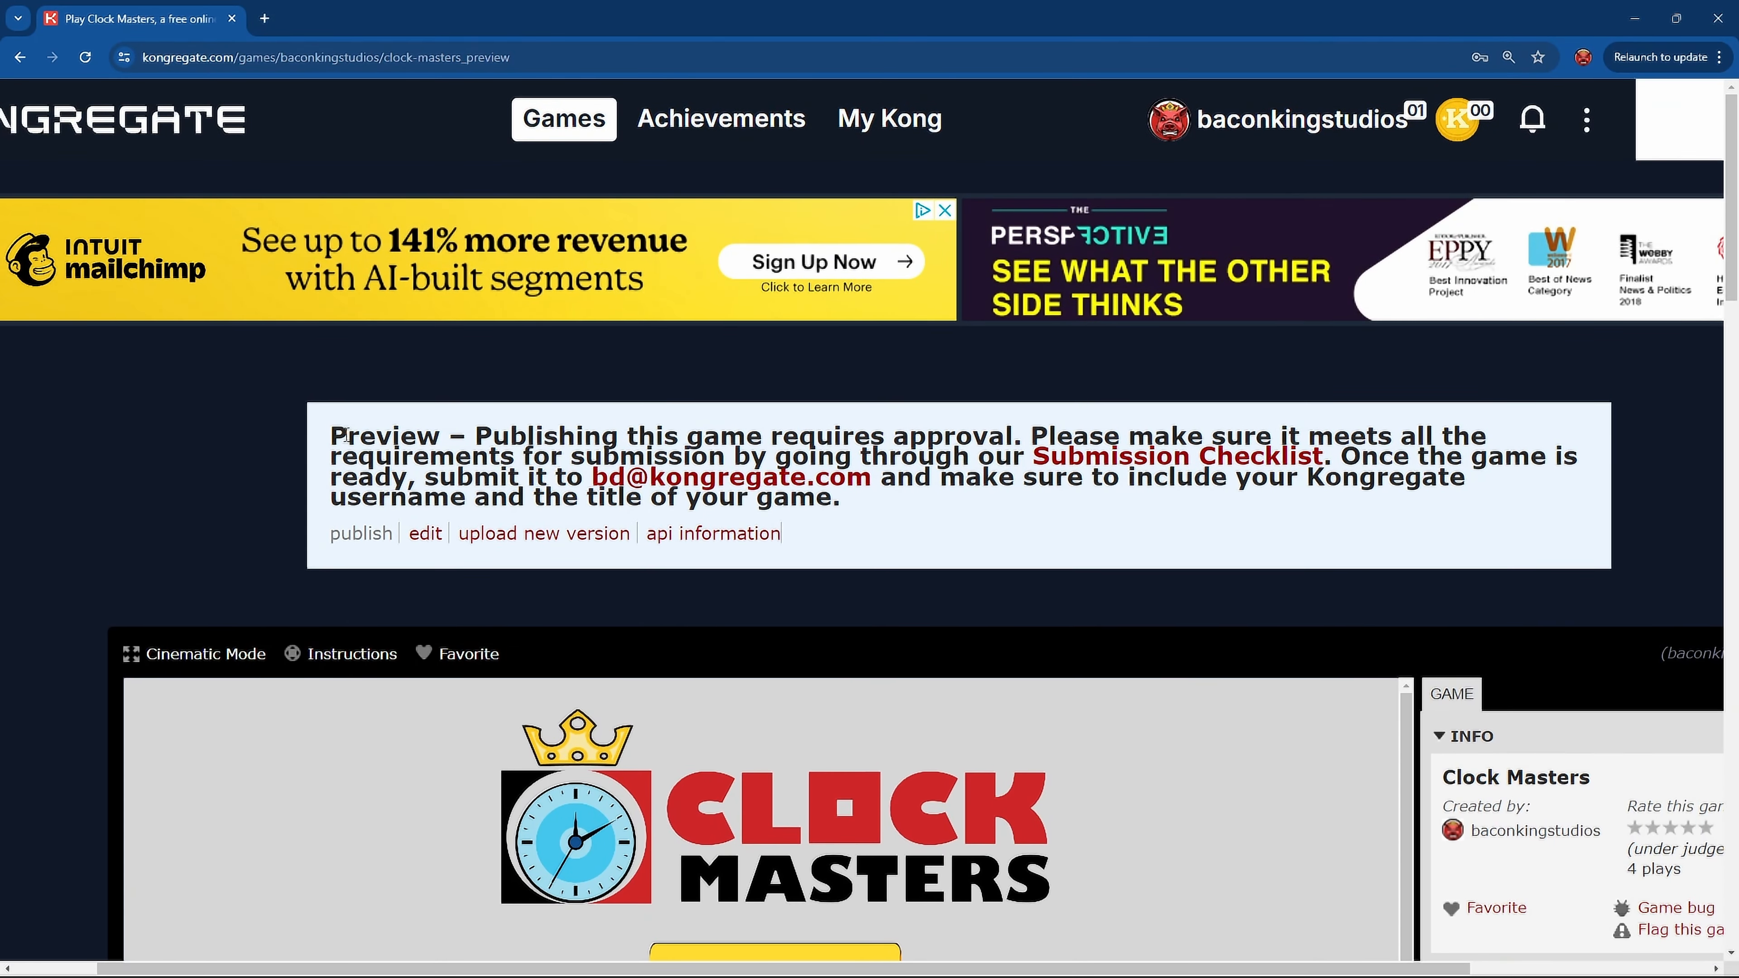
left_click_drag(346, 435, 747, 436)
left_click(541, 487)
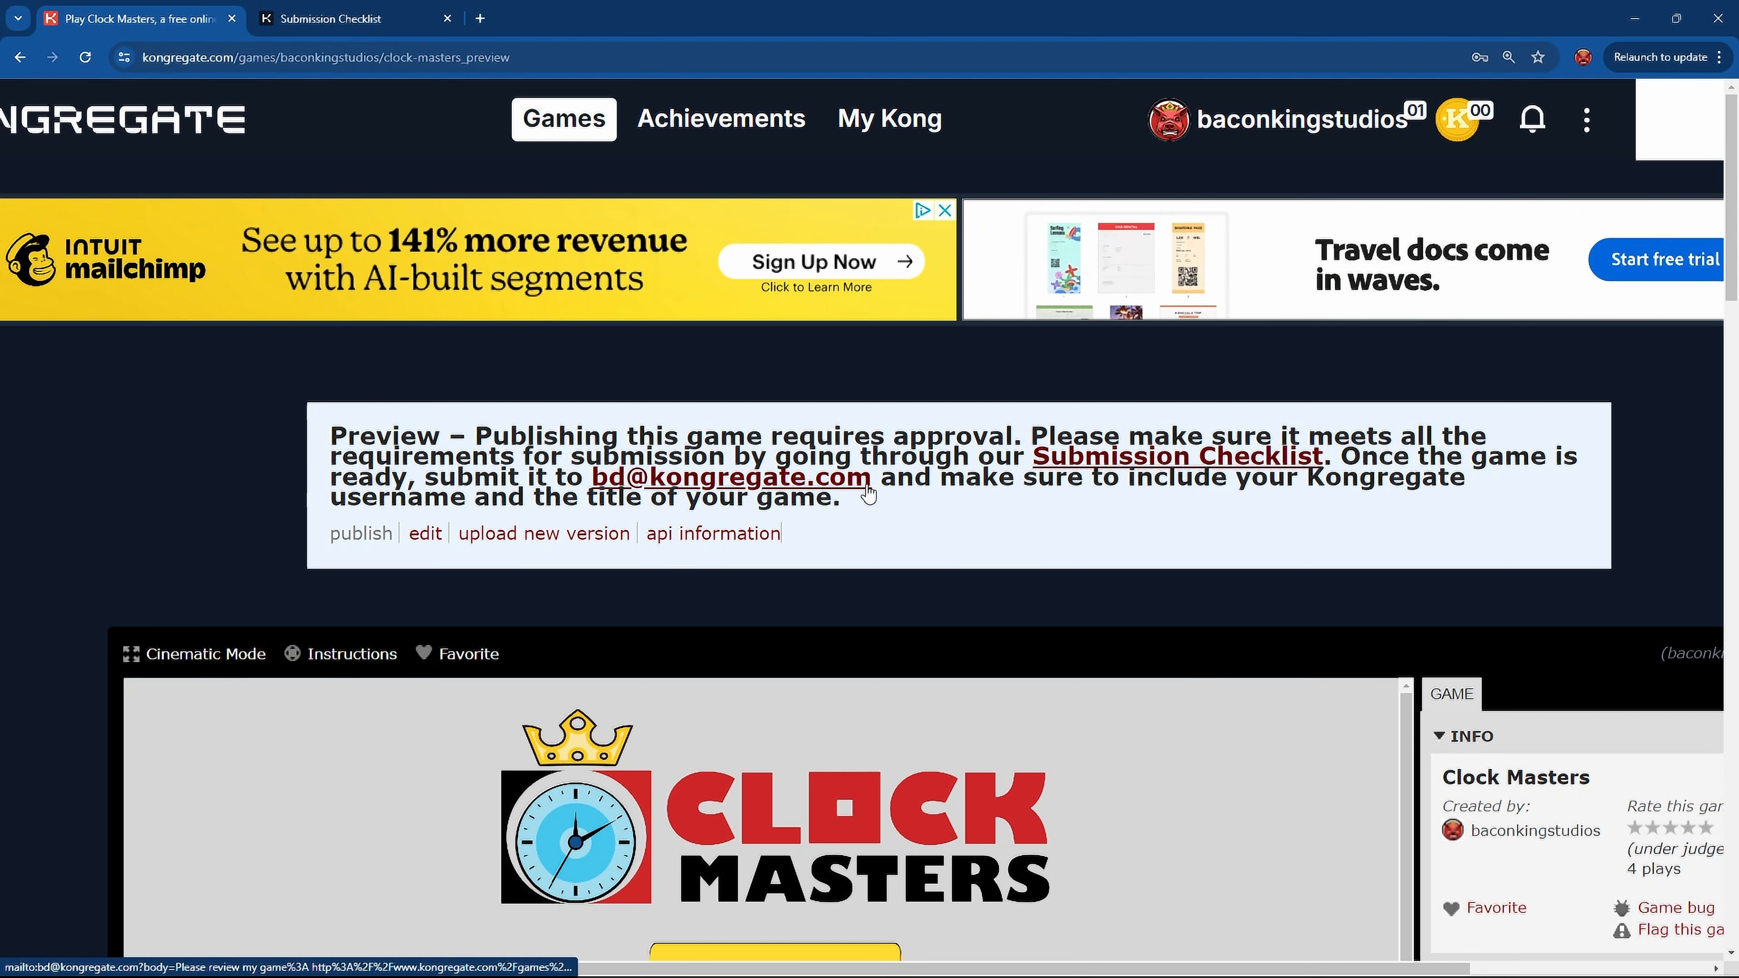
left_click_drag(946, 488, 818, 510)
left_click(945, 477)
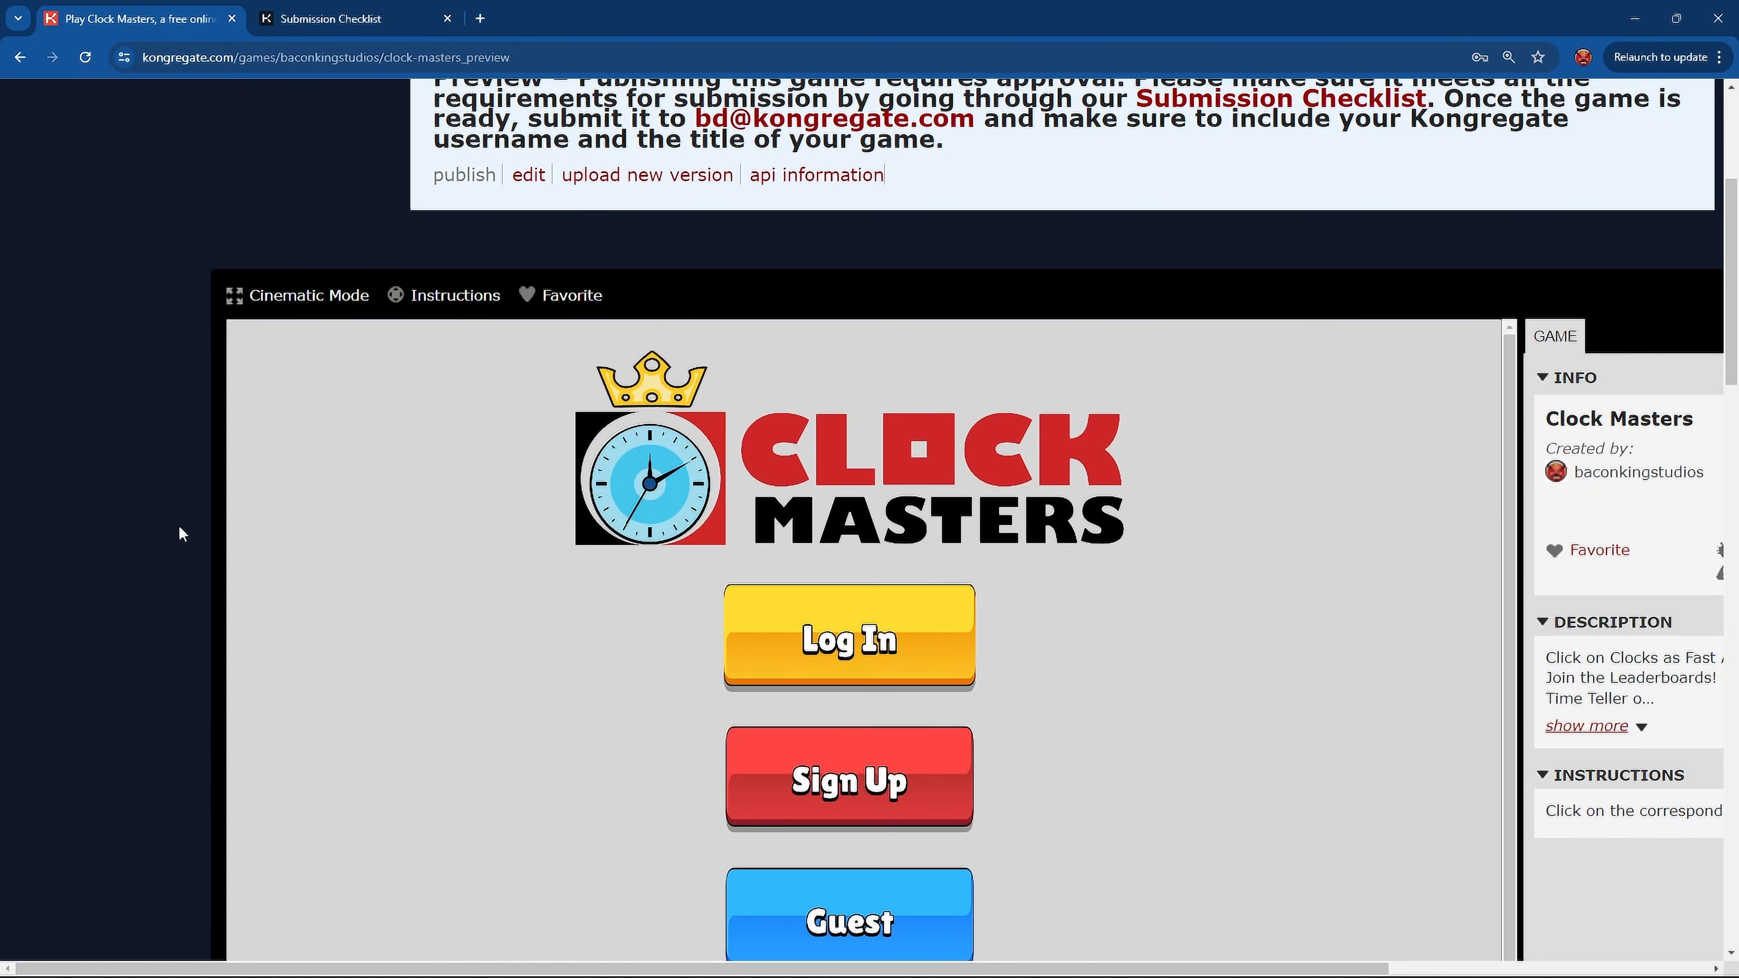
Enter the uploaded Clock Masters game on the preview page as a guest
scroll(181, 534, "down", 4)
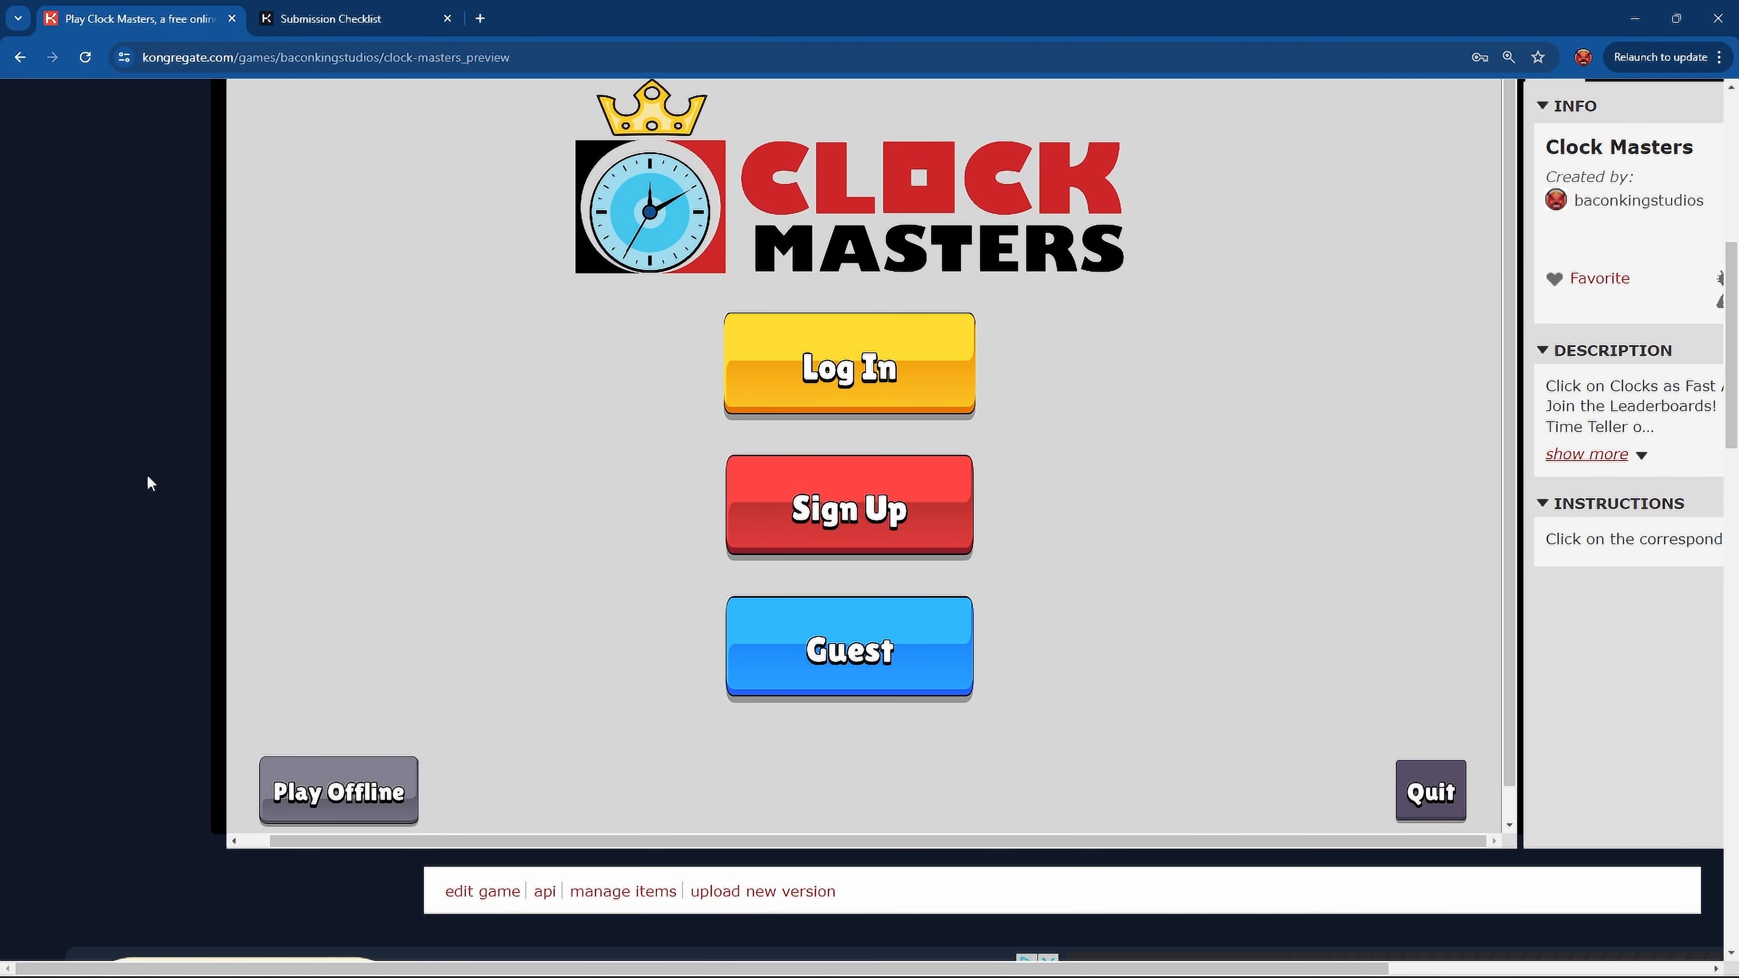
scroll(151, 482, "up", 1)
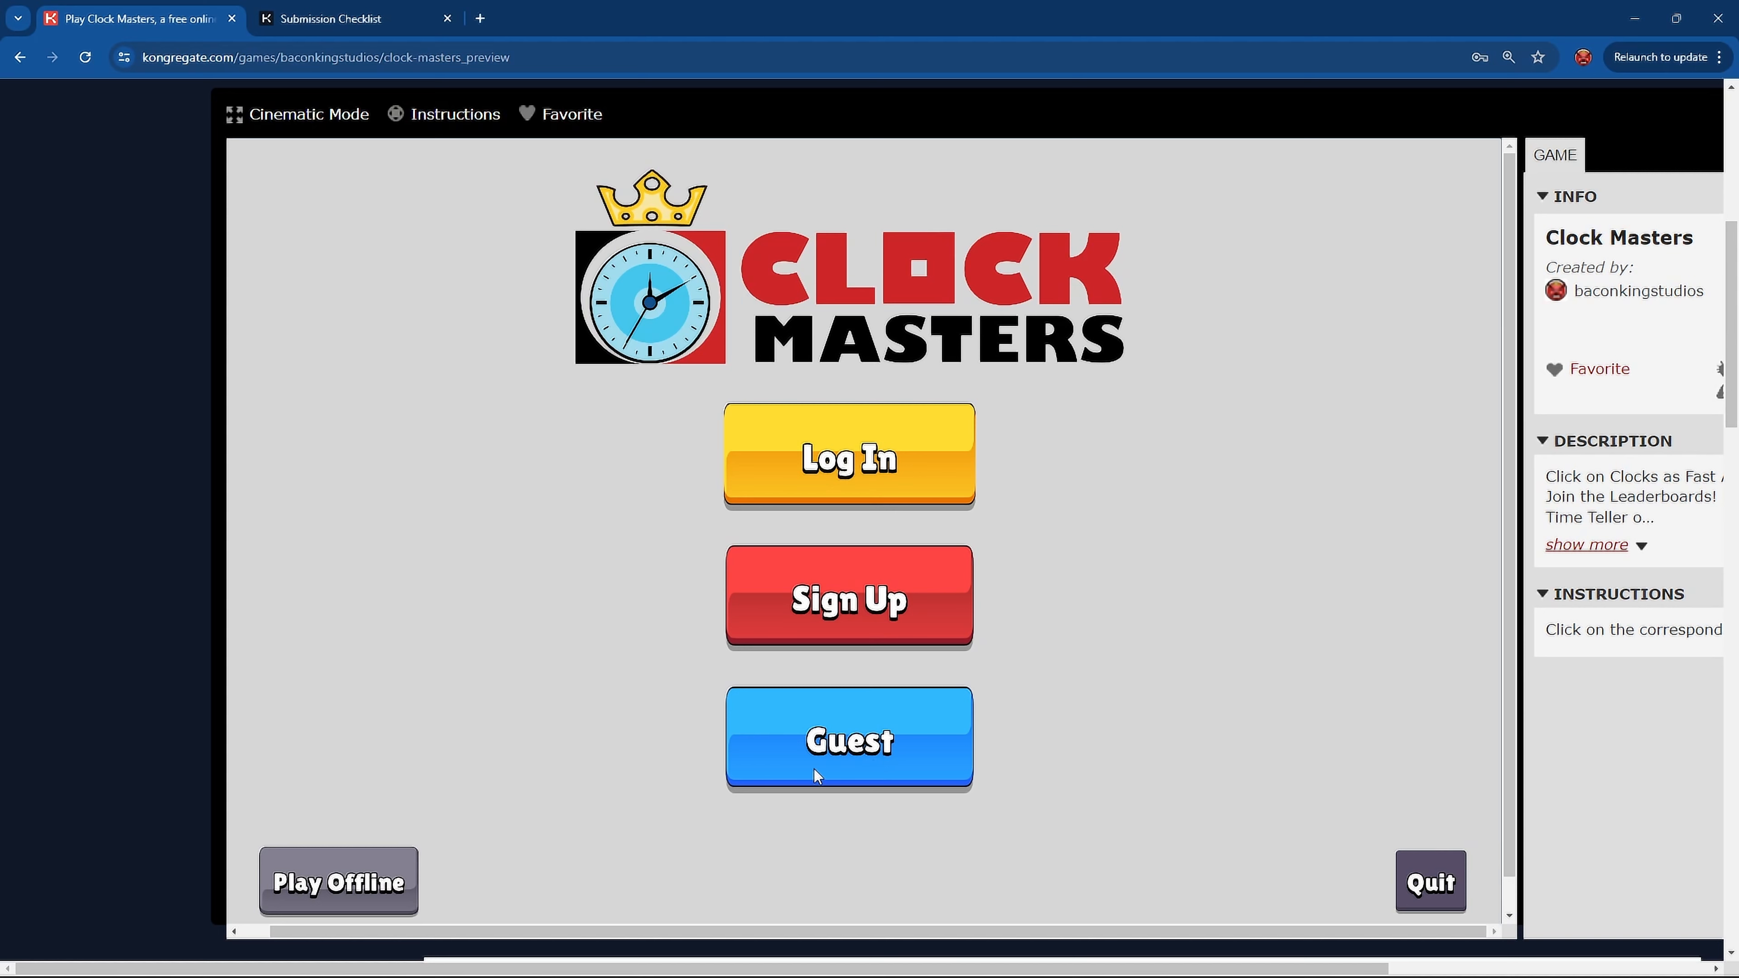
left_click(819, 735)
left_click(812, 720)
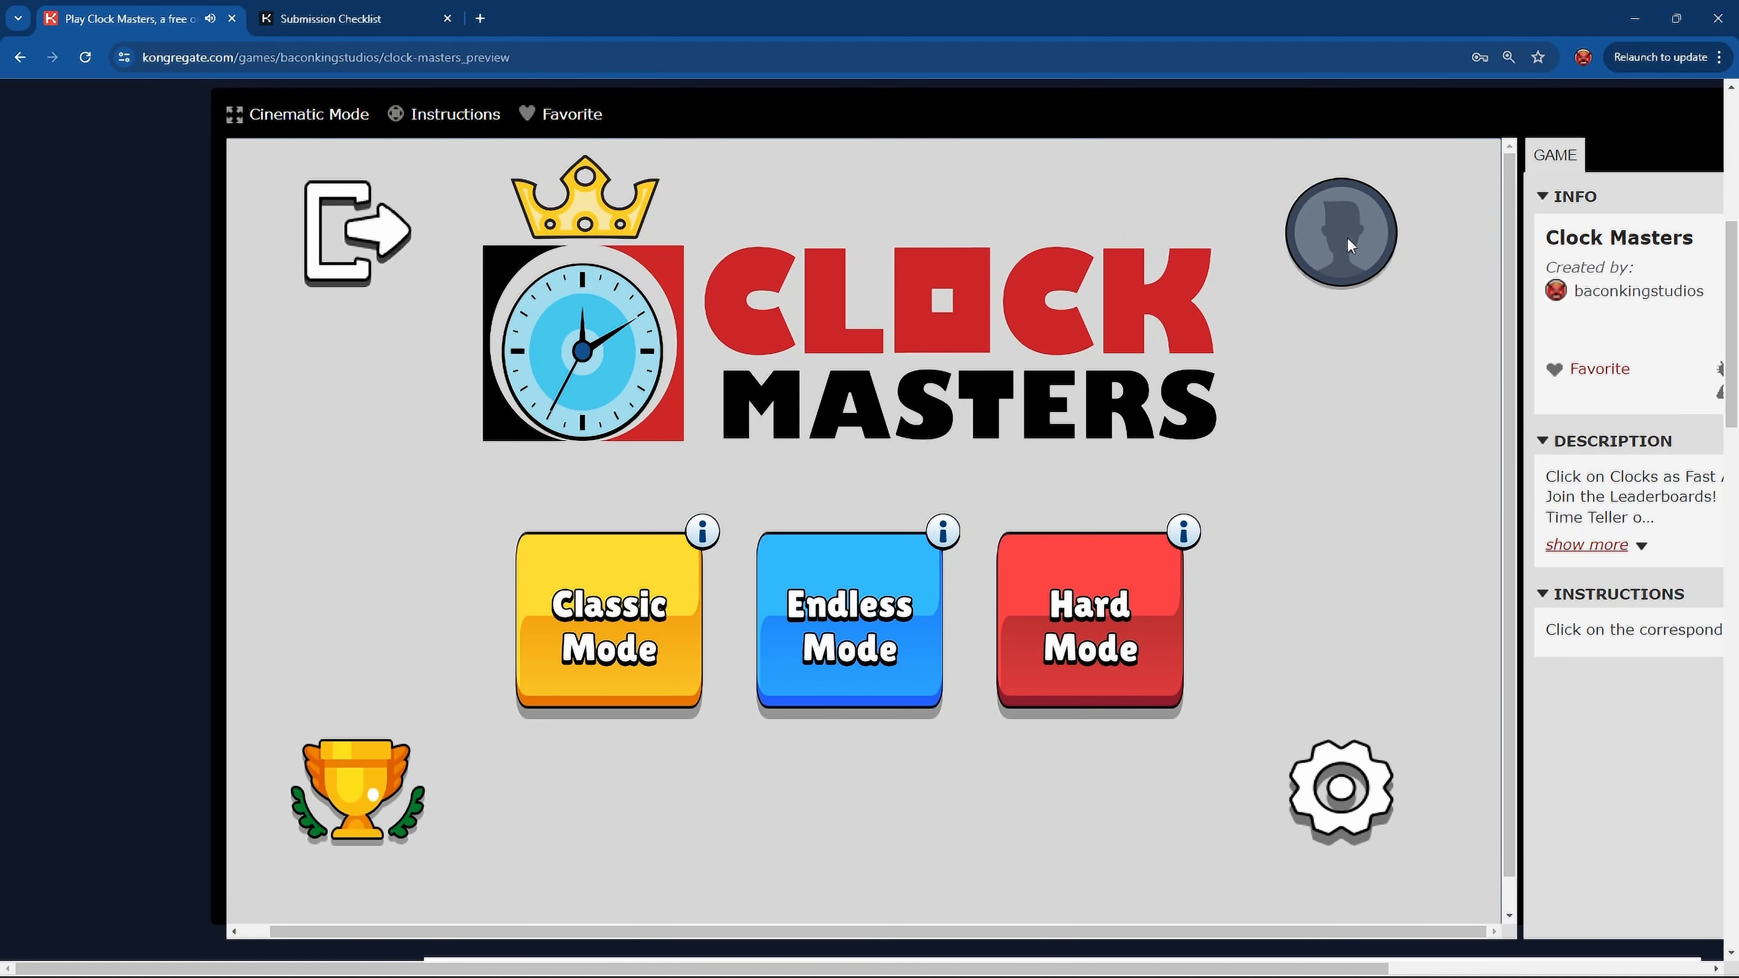
Check the game's profile option and Winners Scoreboard, and lower the Sound Fx and Music volumes in its settings
left_click(1347, 243)
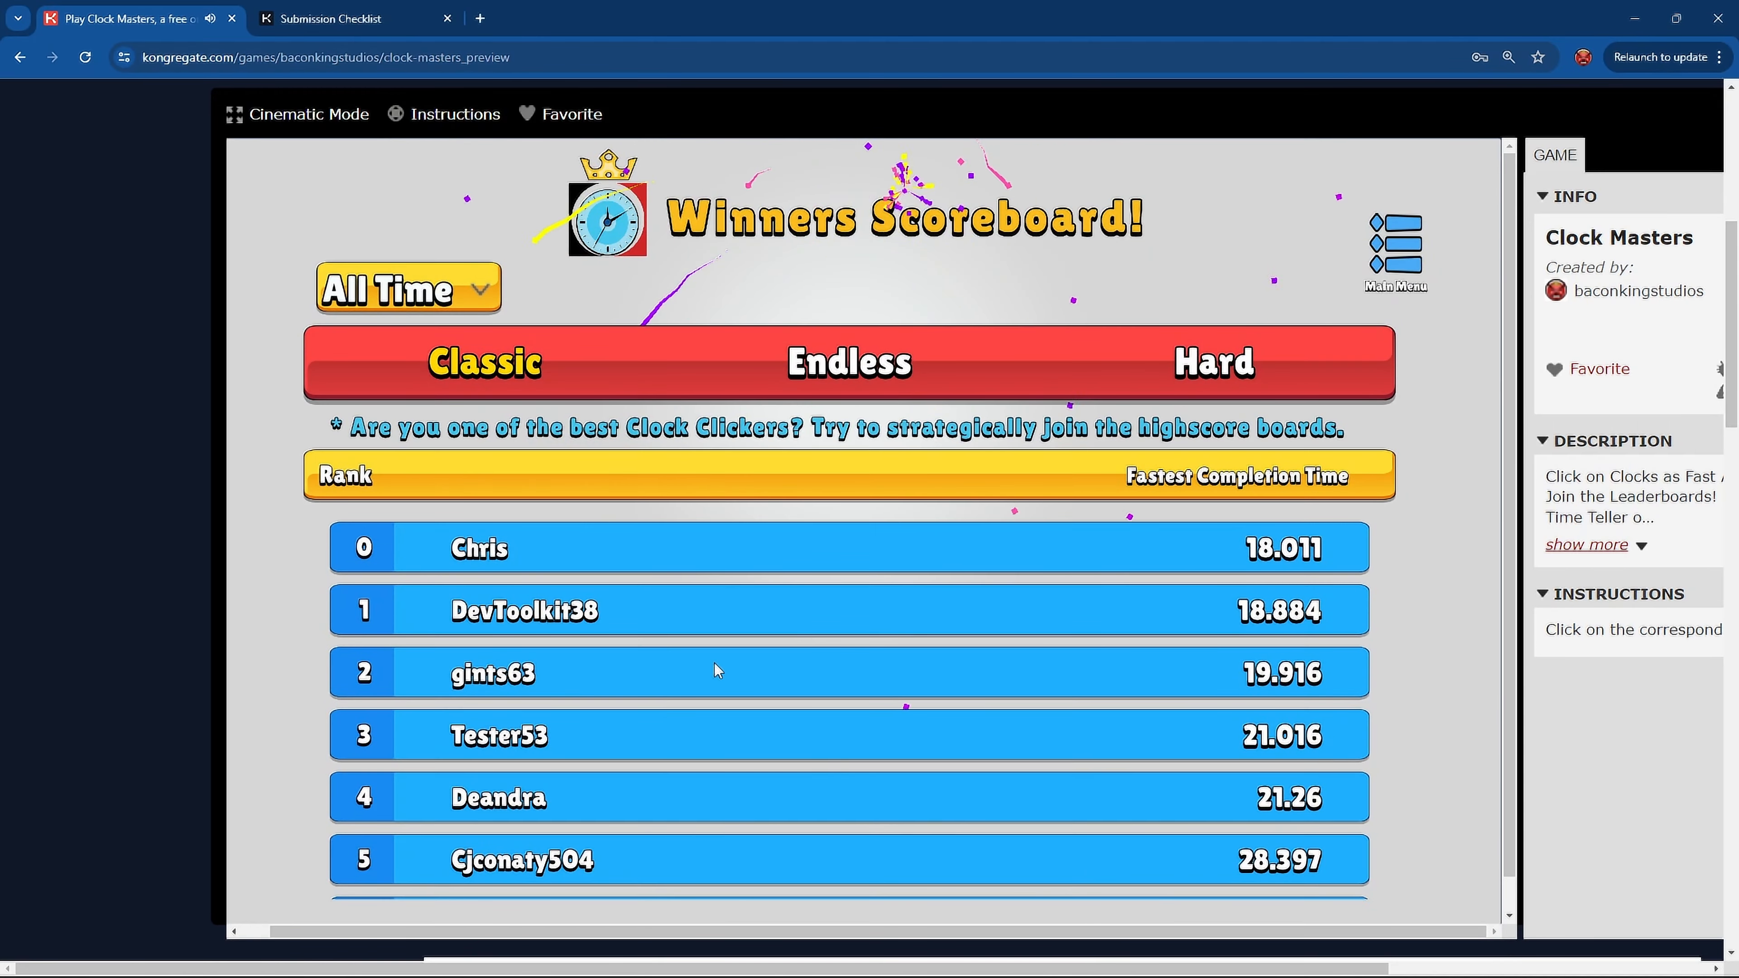
scroll(709, 666, "down", 3)
scroll(713, 671, "down", 5)
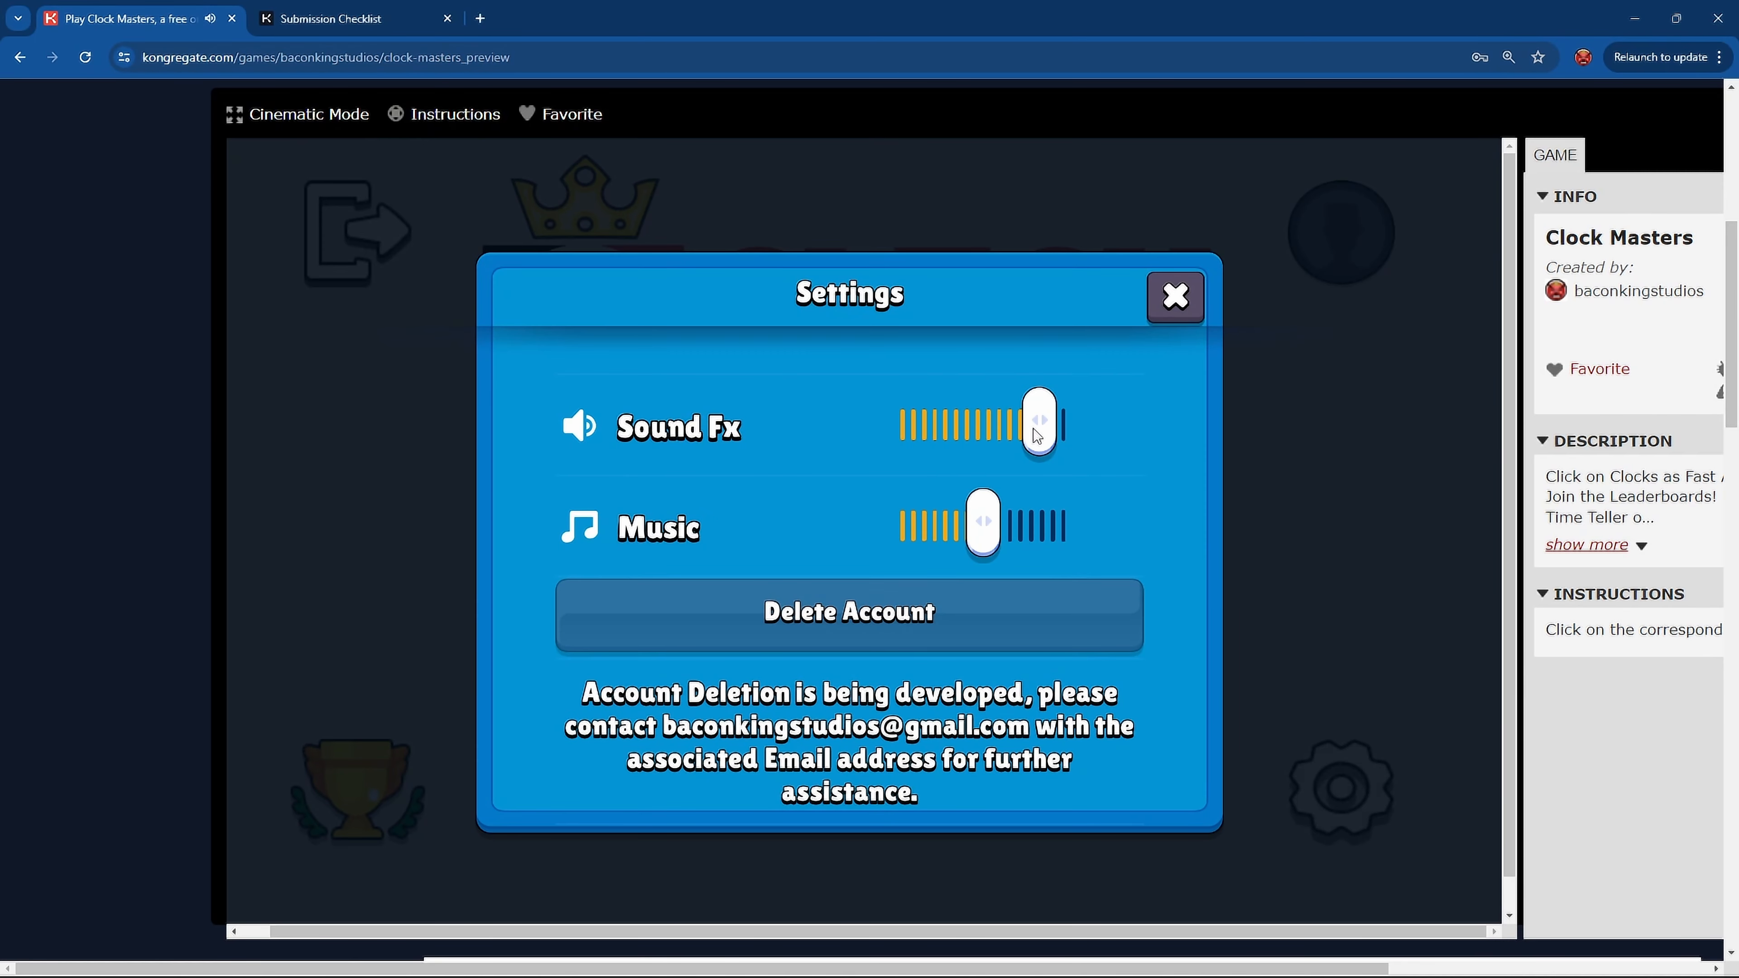
mouse_move(1037, 436)
left_mouse_down()
mouse_move(925, 437)
mouse_move(1018, 439)
left_mouse_up()
left_click_drag(985, 527, 892, 531)
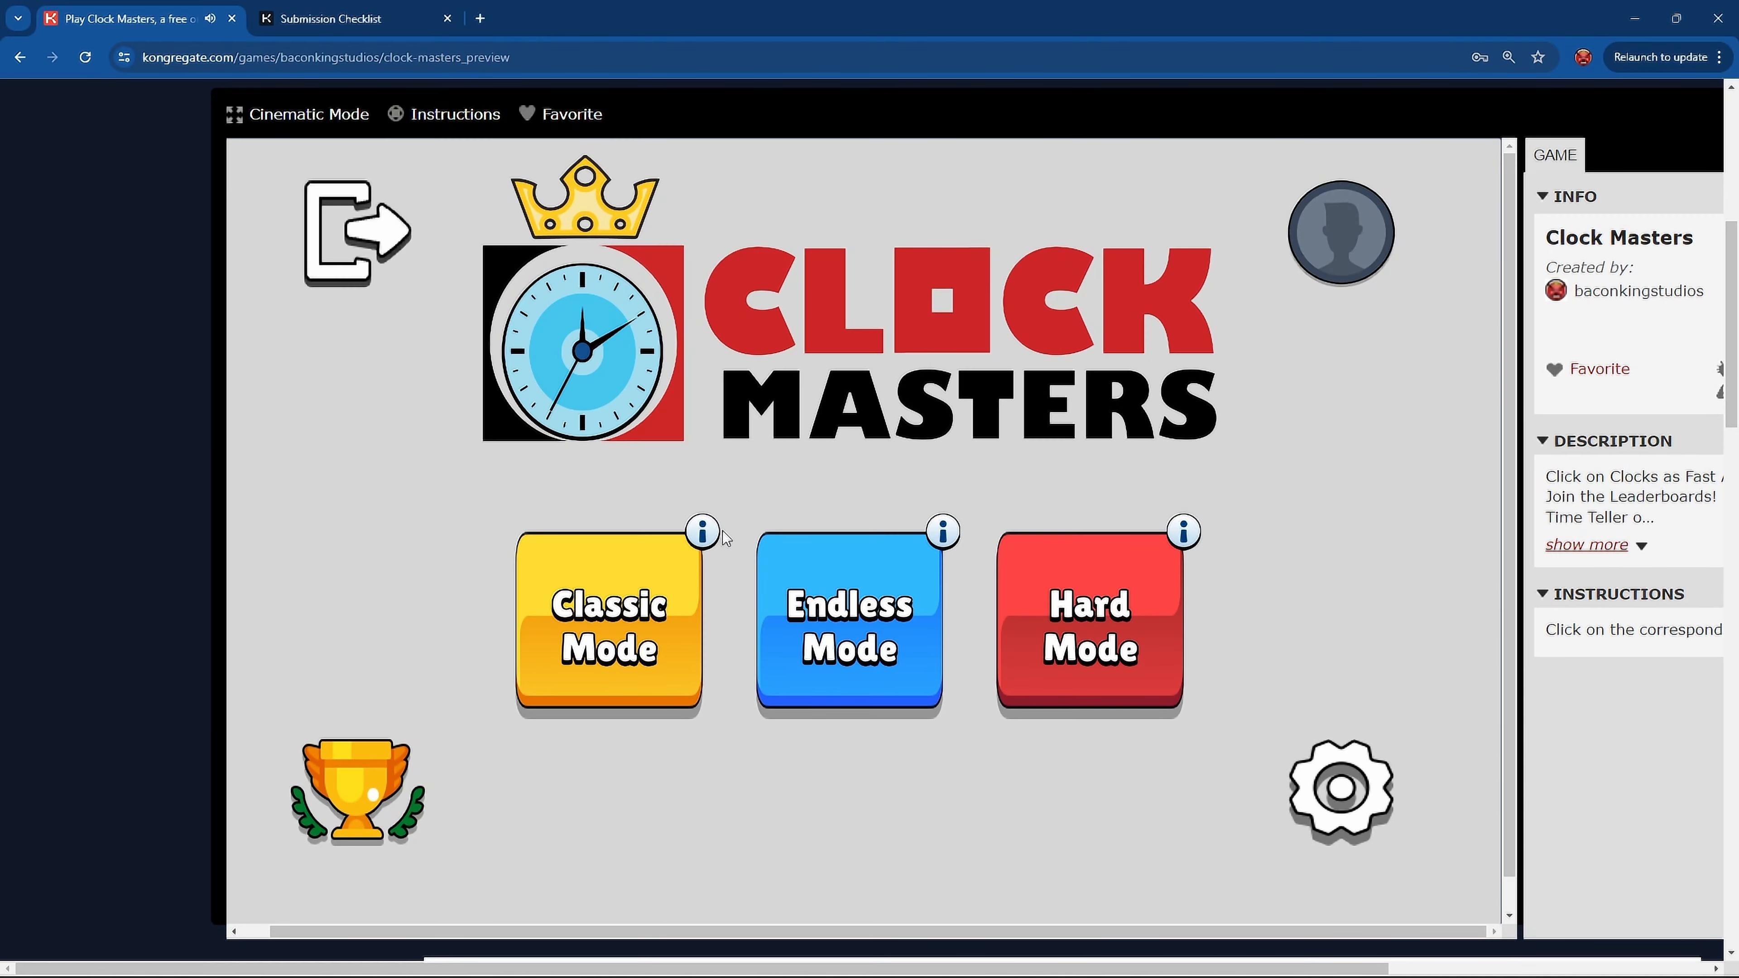
Test the game by playing a full Classic Mode round, choosing the clock that matches the given time in all 10 questions
left_click(674, 664)
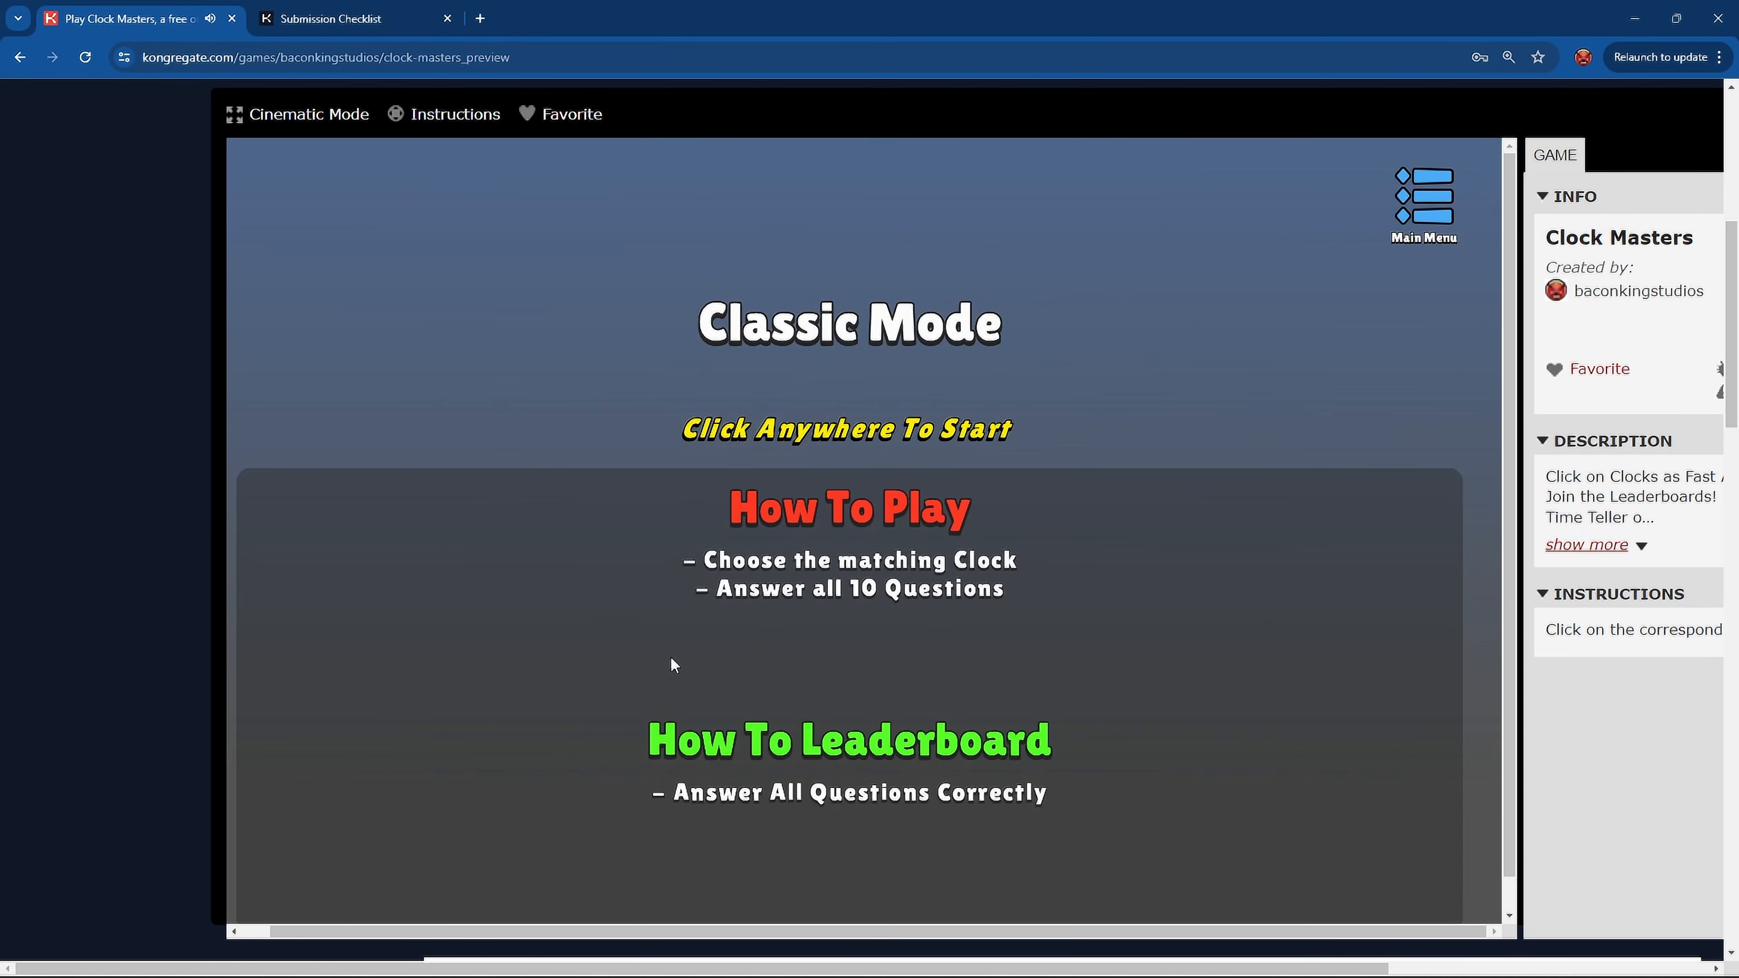
left_click(925, 537)
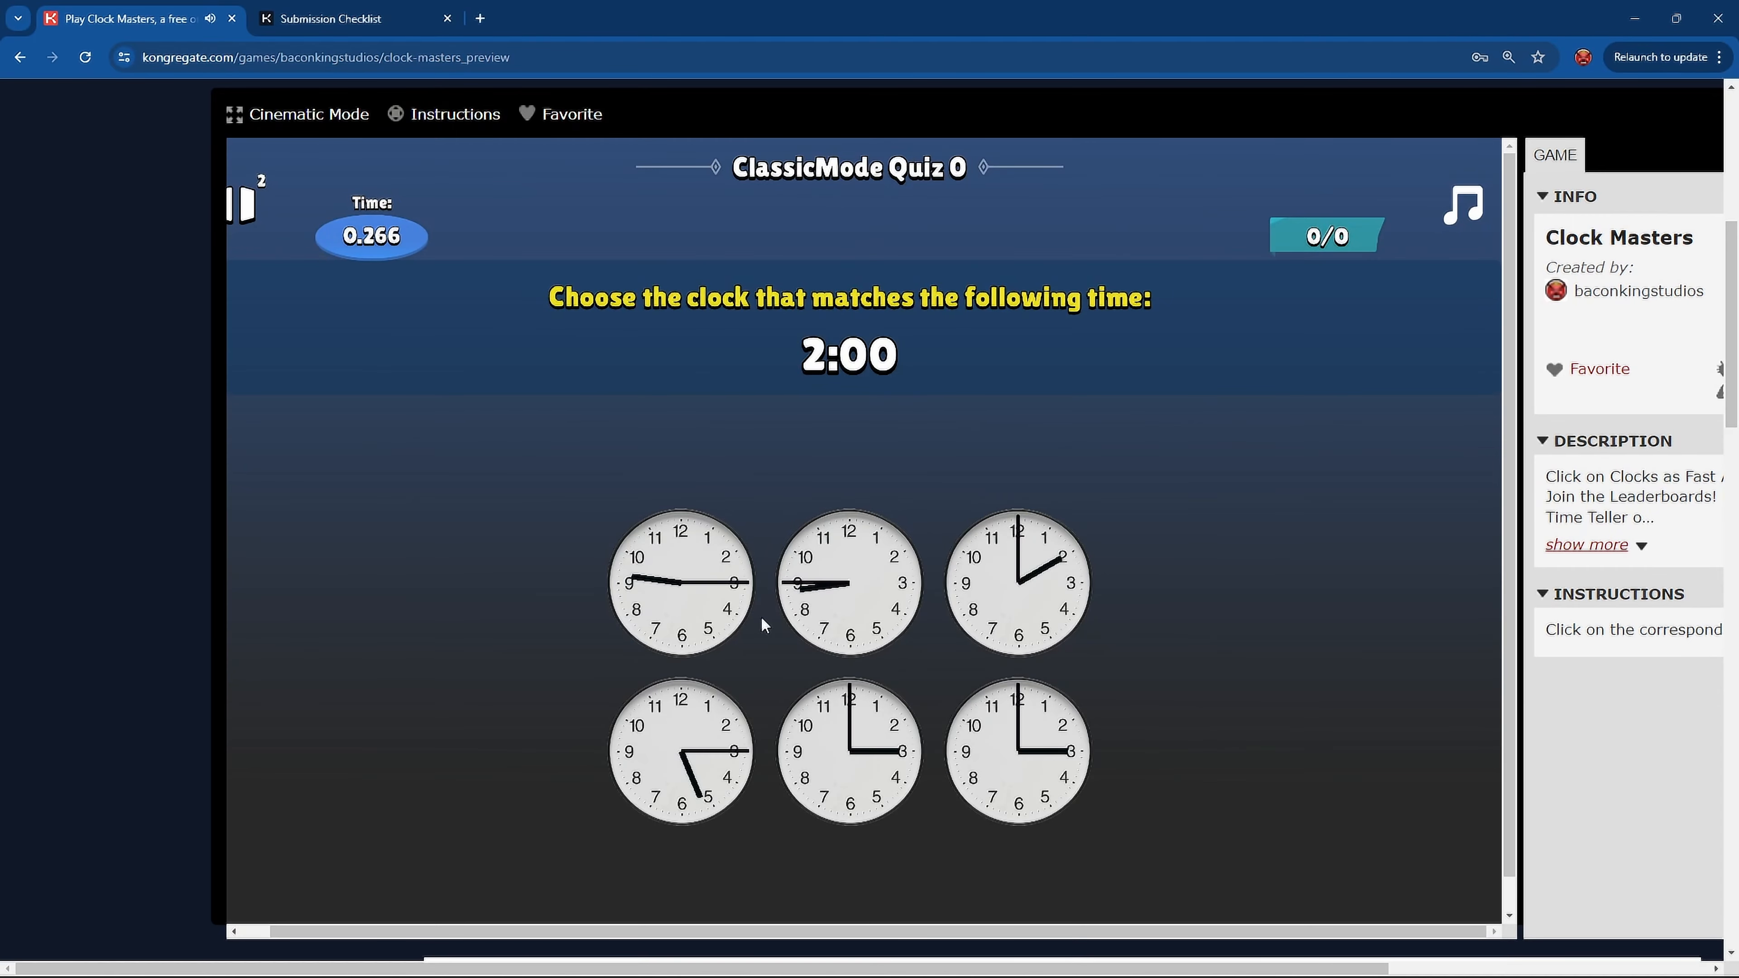
left_click(1021, 544)
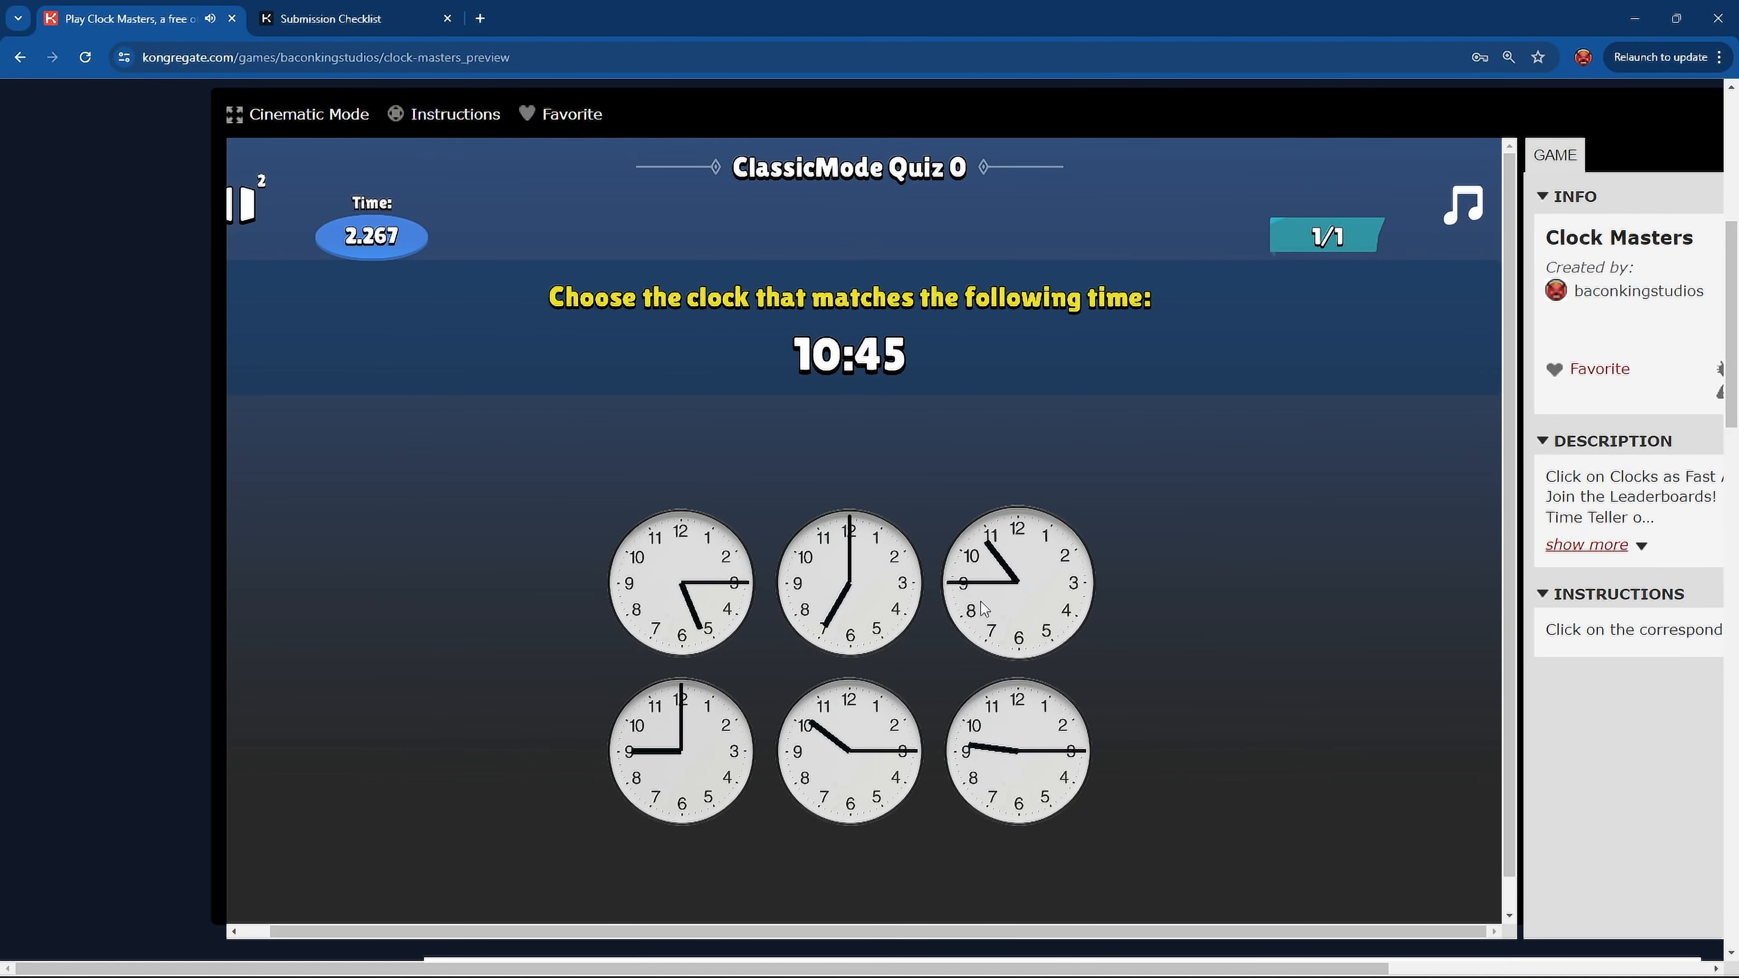
left_click(995, 589)
left_click(1000, 589)
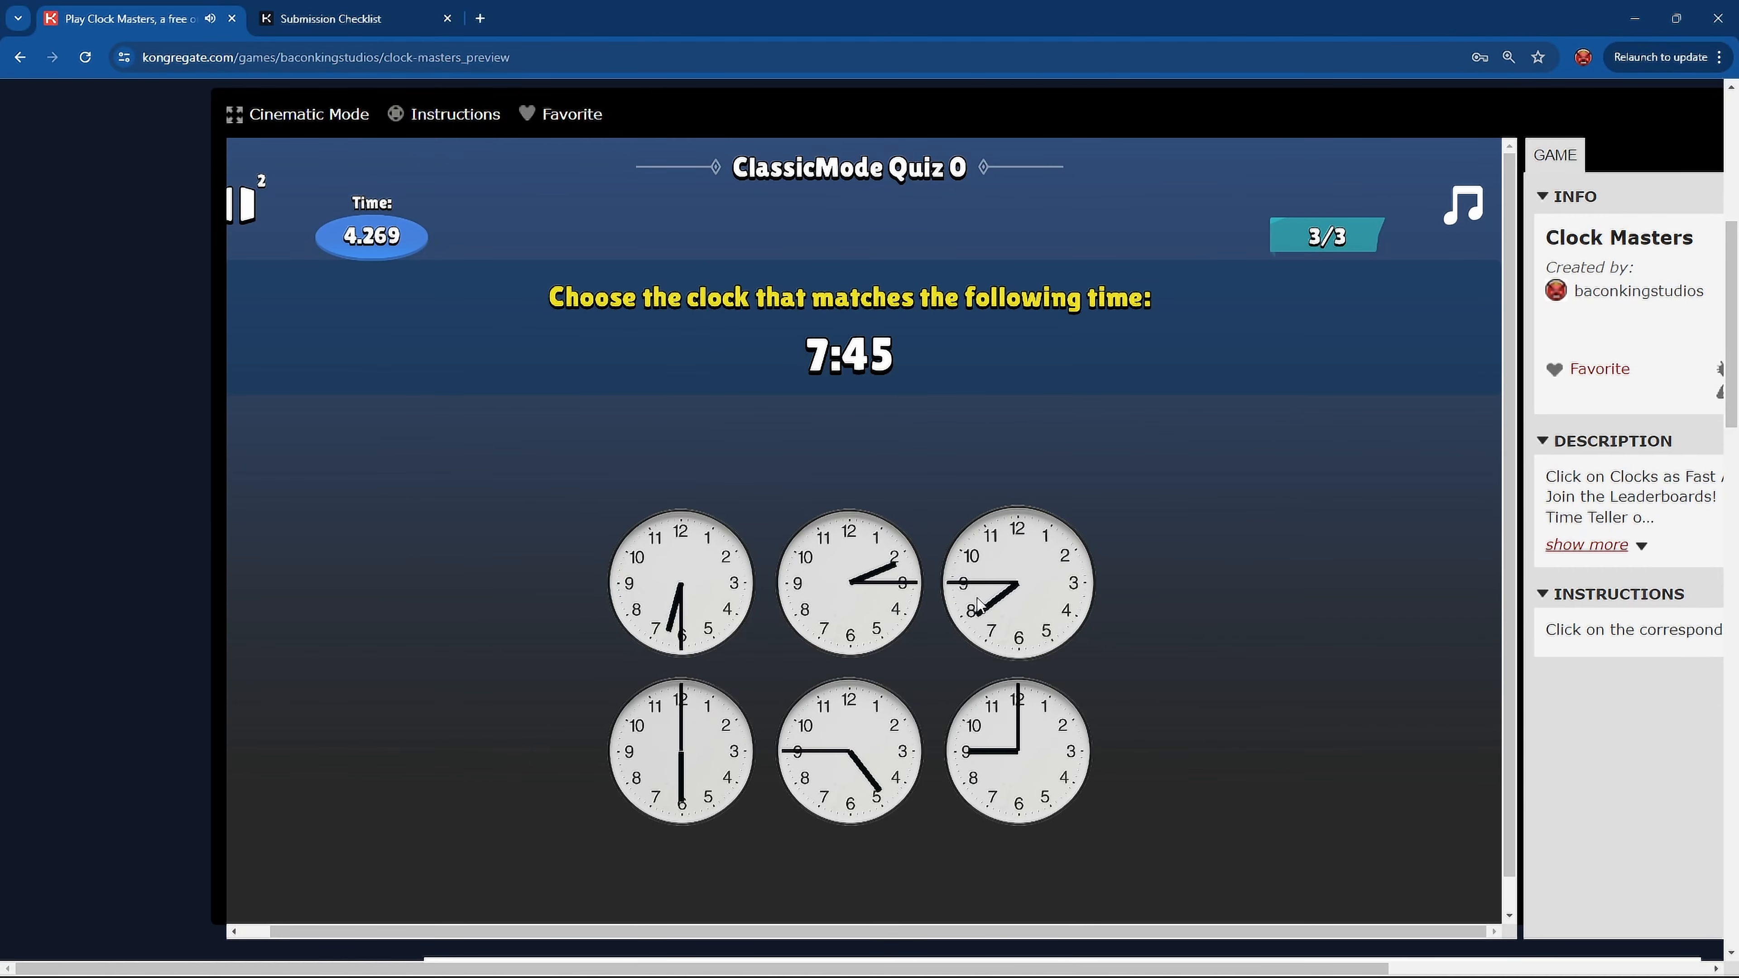
left_click(993, 607)
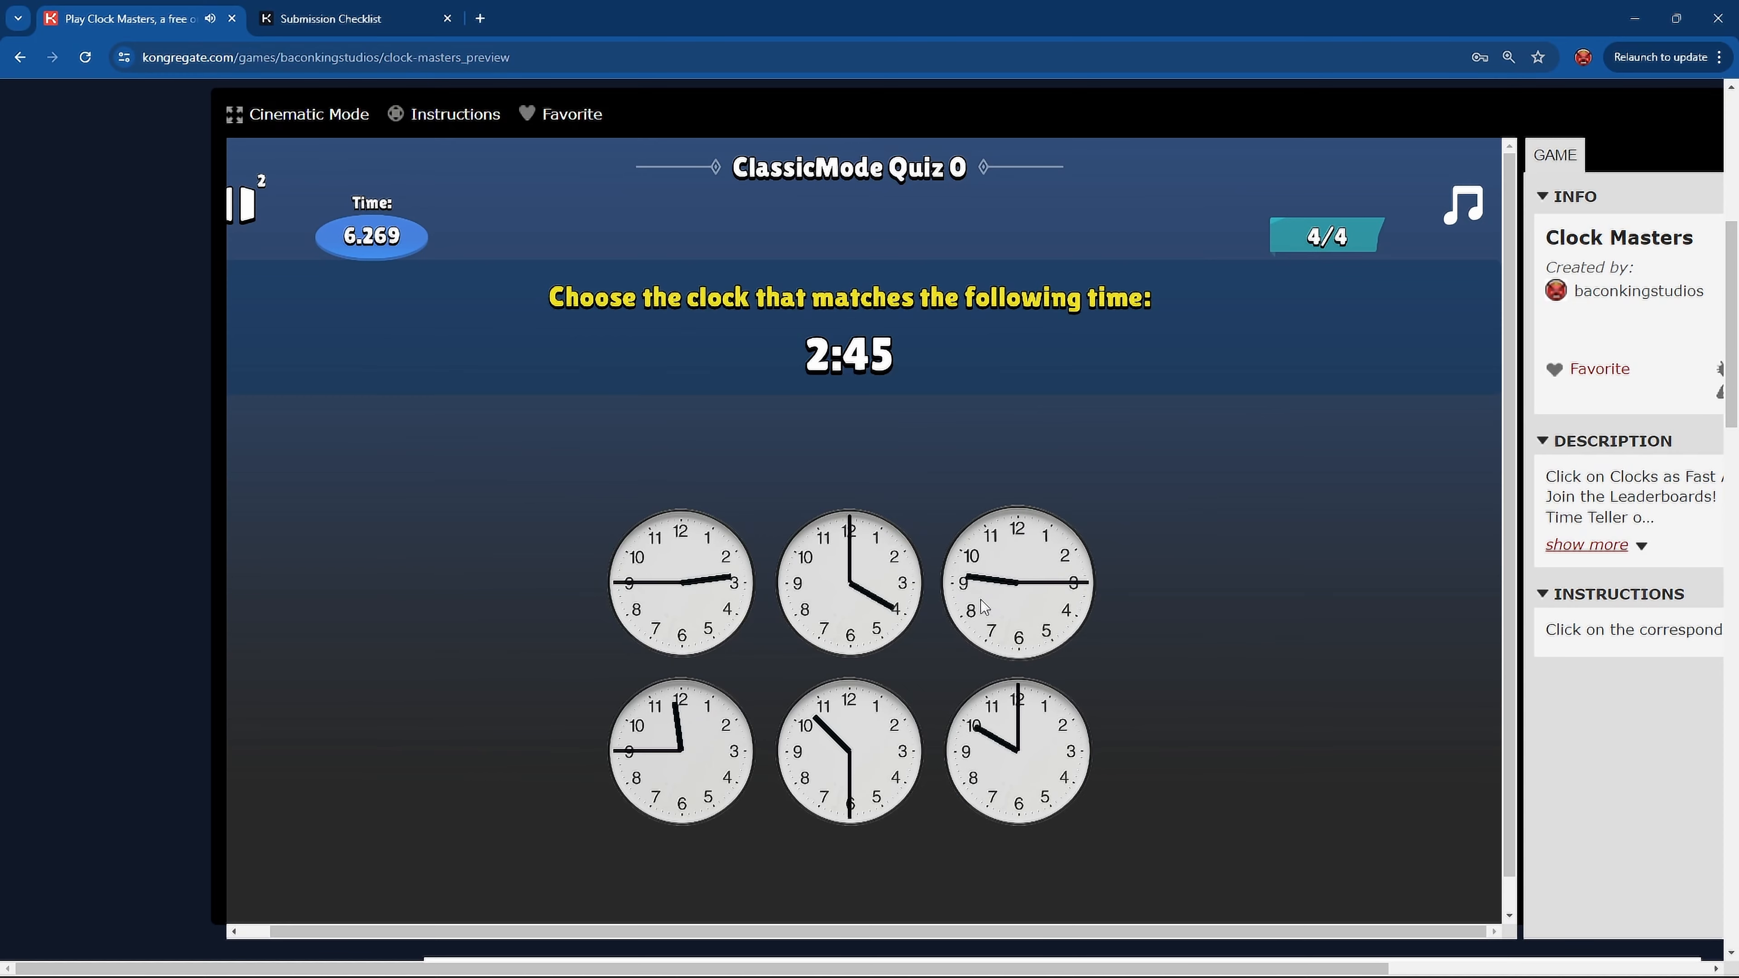
left_click(699, 610)
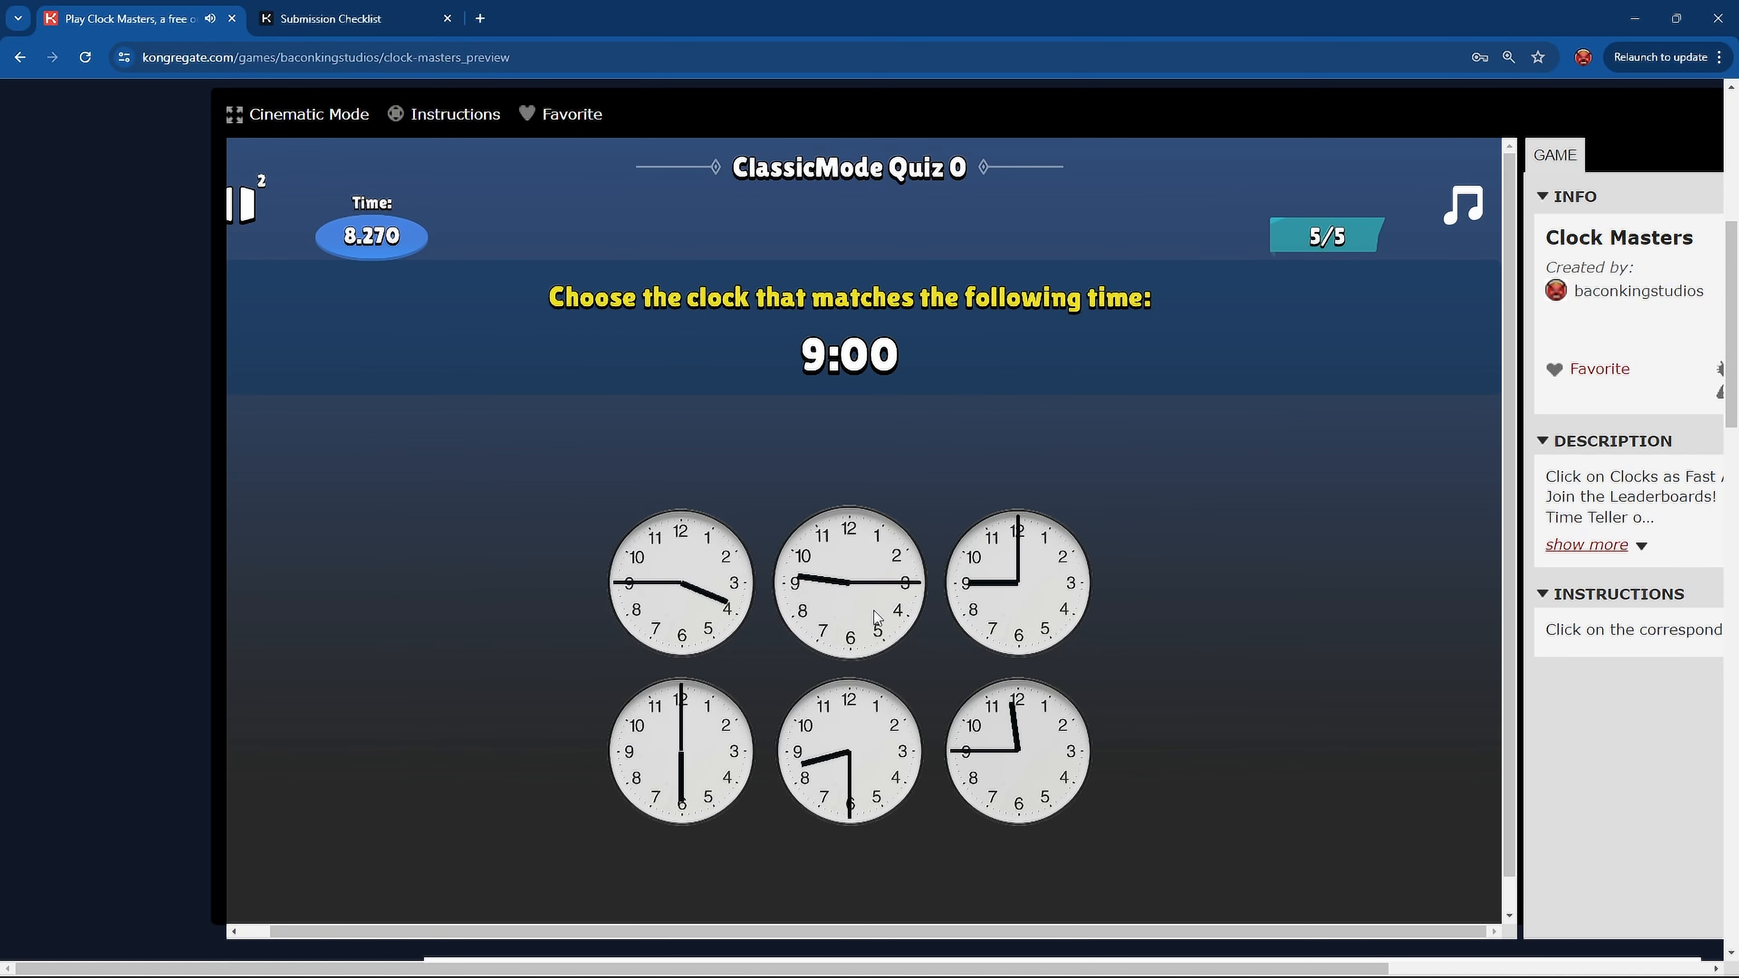
left_click(1020, 597)
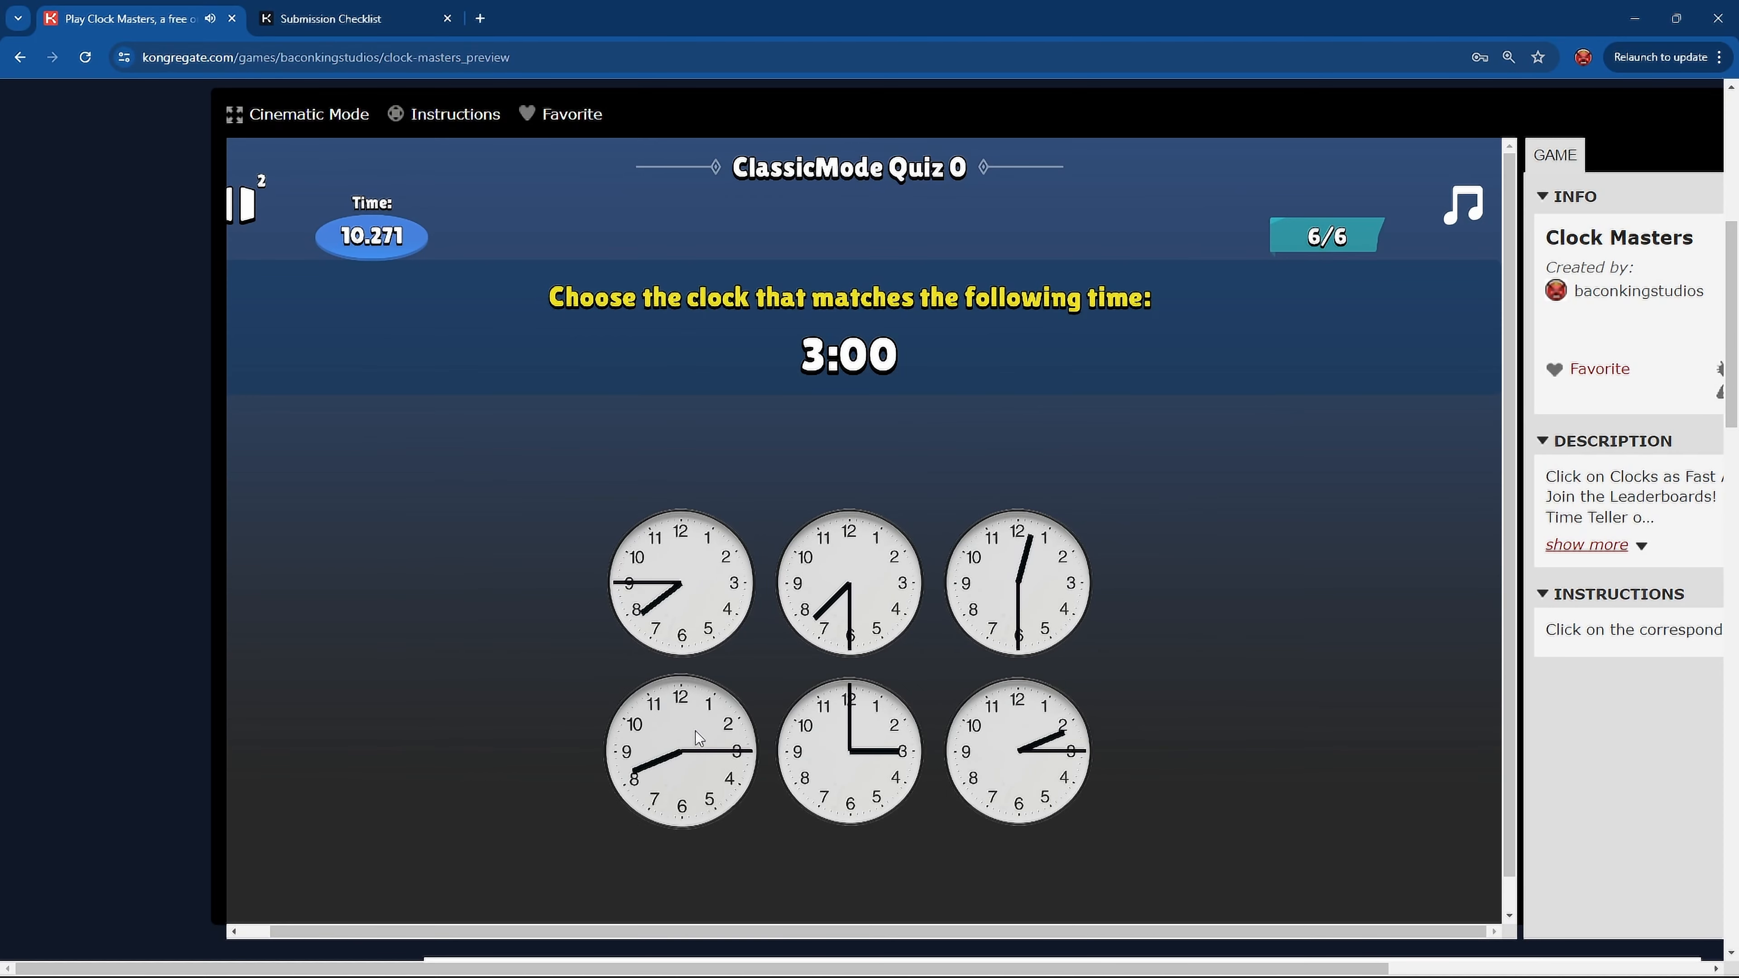
left_click(866, 759)
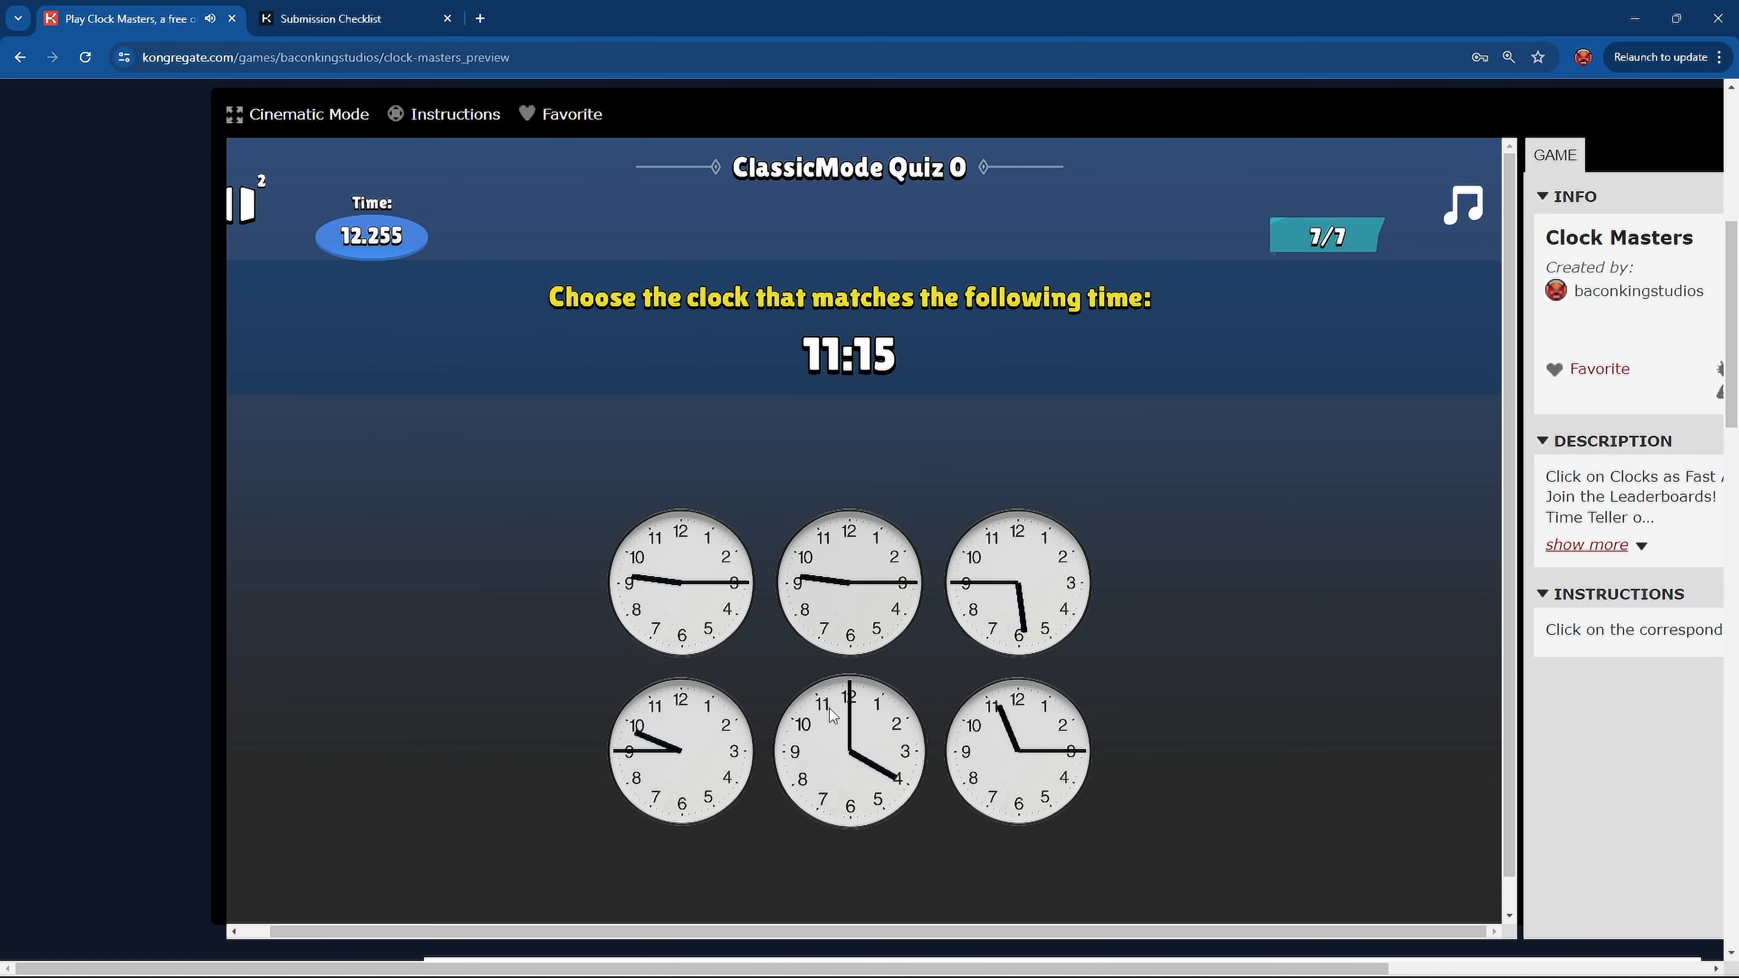
left_click(997, 743)
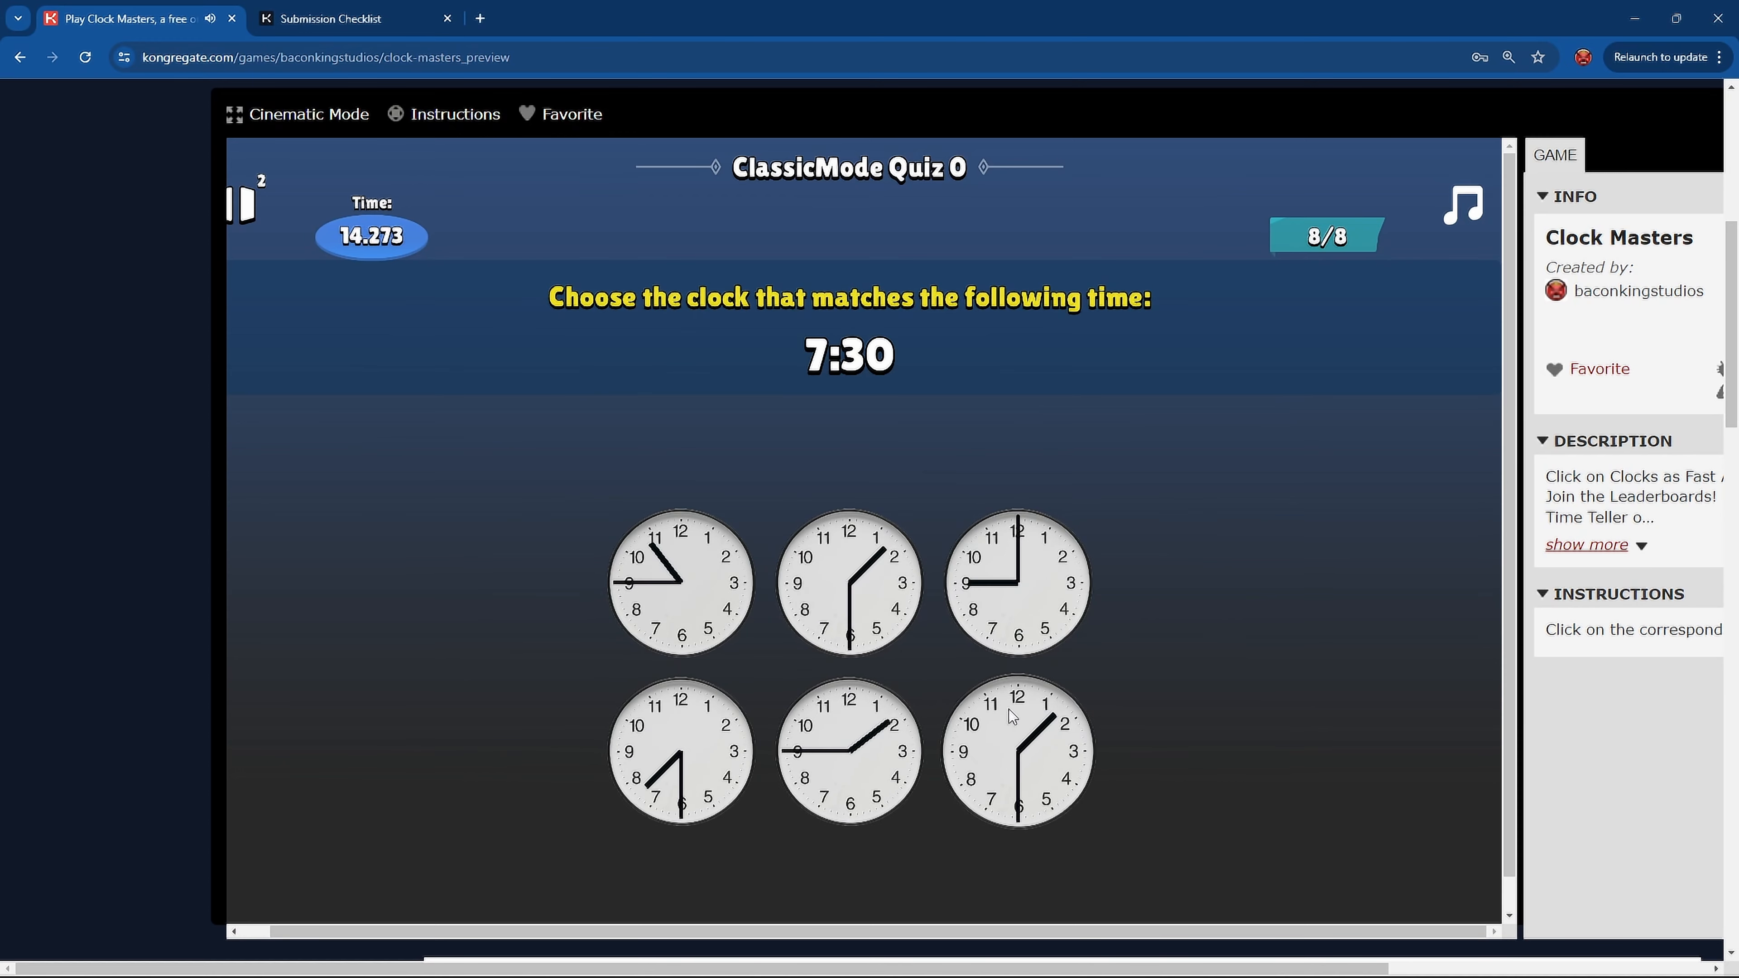
left_click(671, 810)
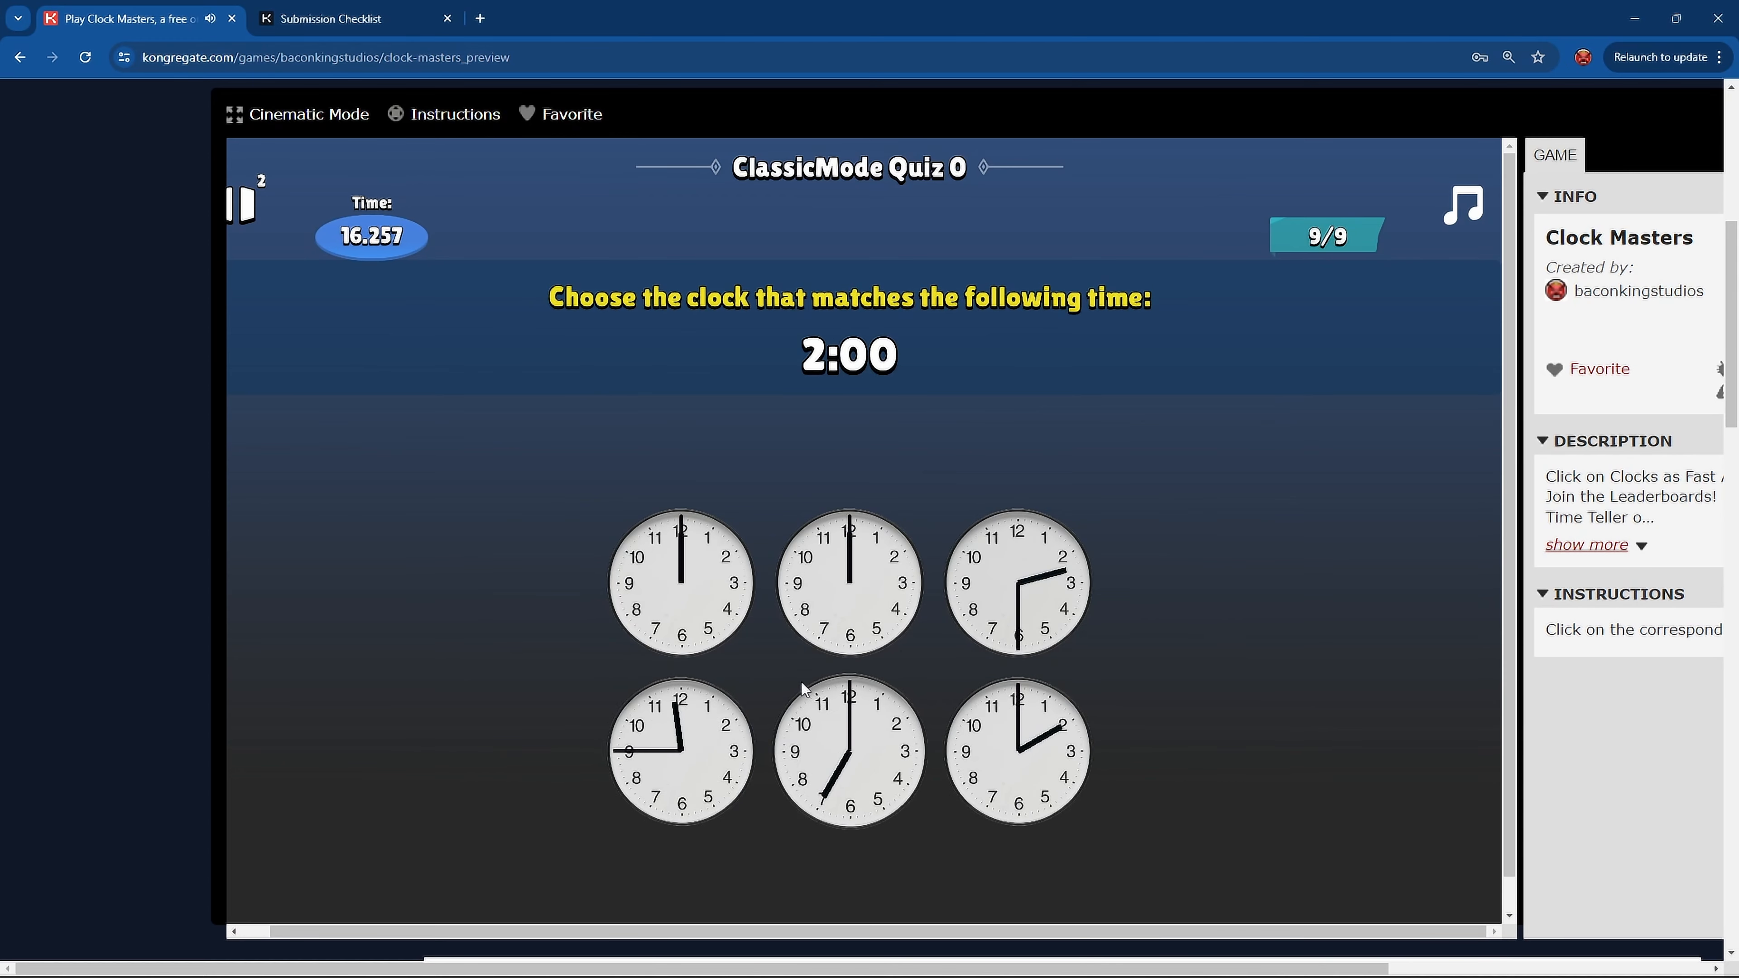
left_click(1015, 739)
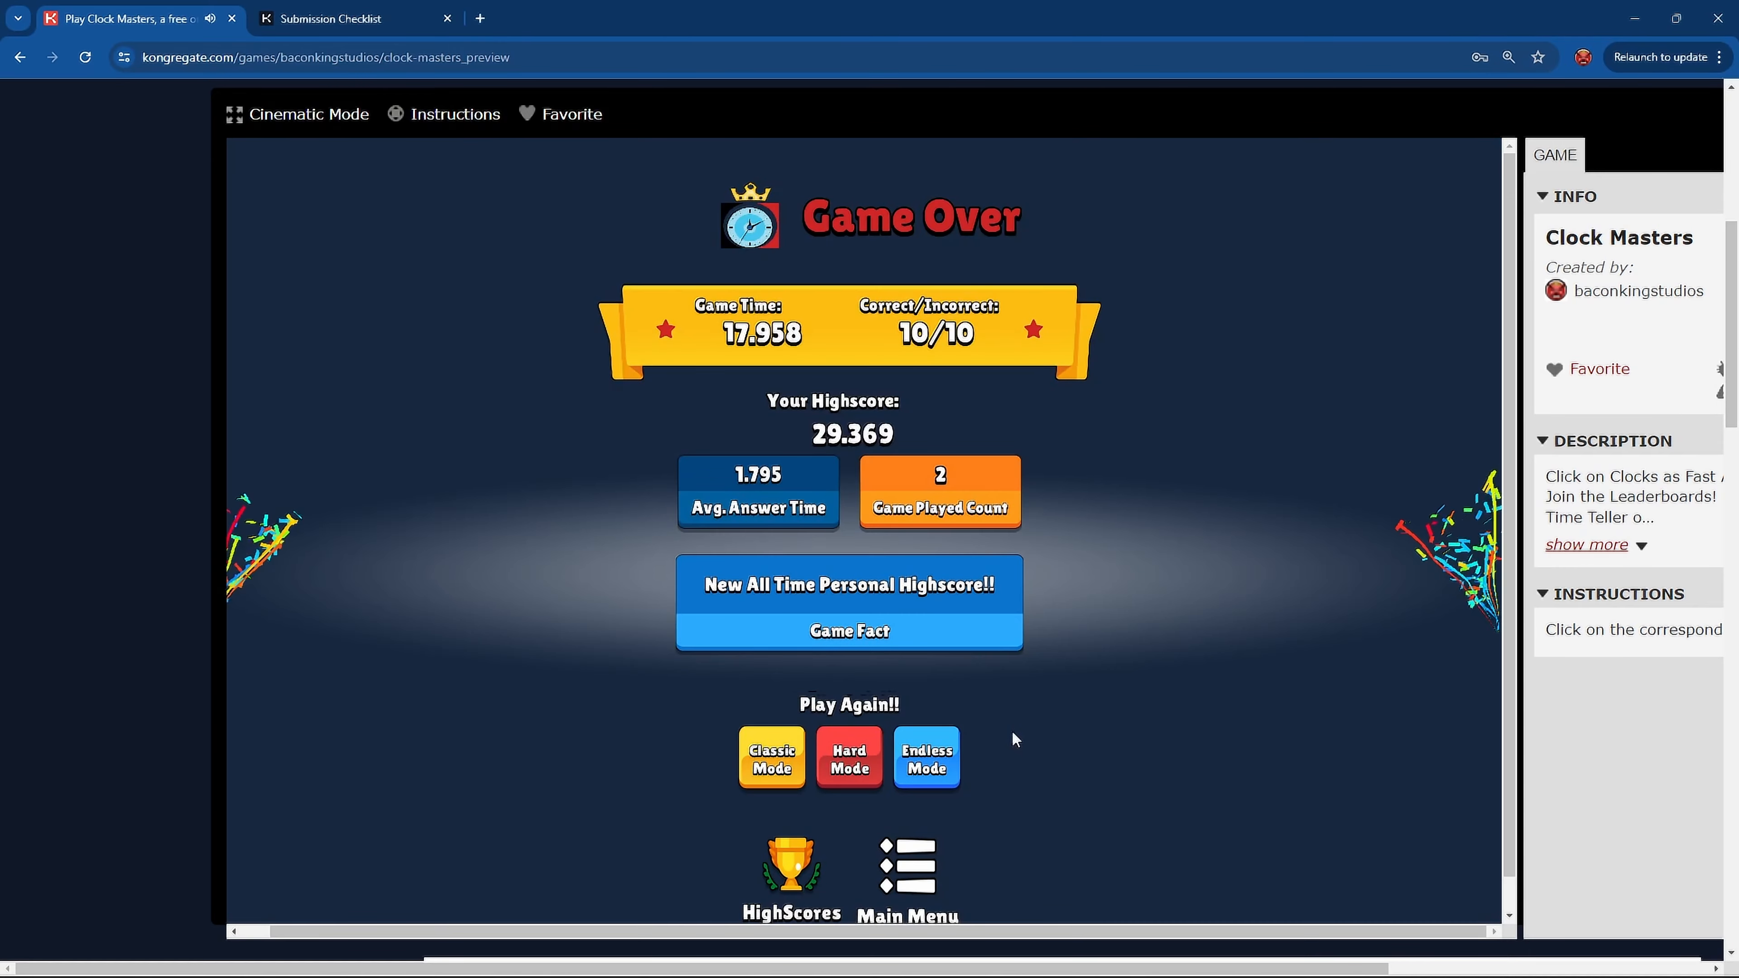